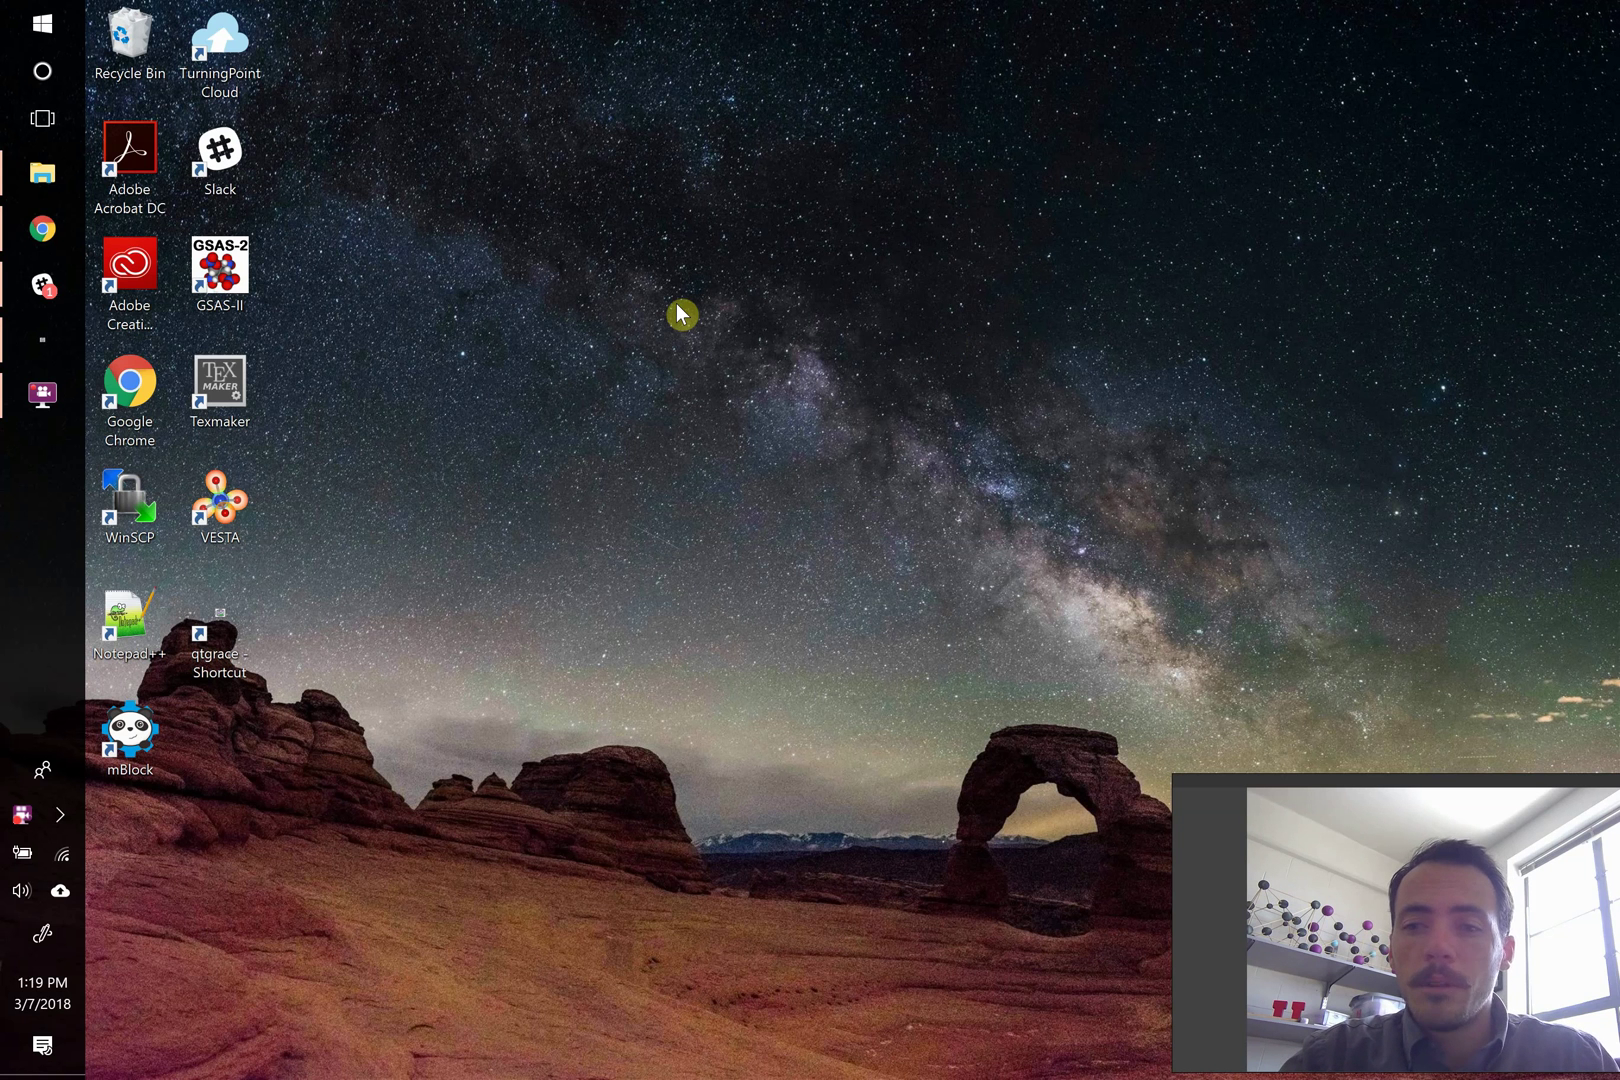
# - Restore the QtGrace window and open the Read sets dialog from Data > Import > ASCII
pyautogui.click(50, 340)
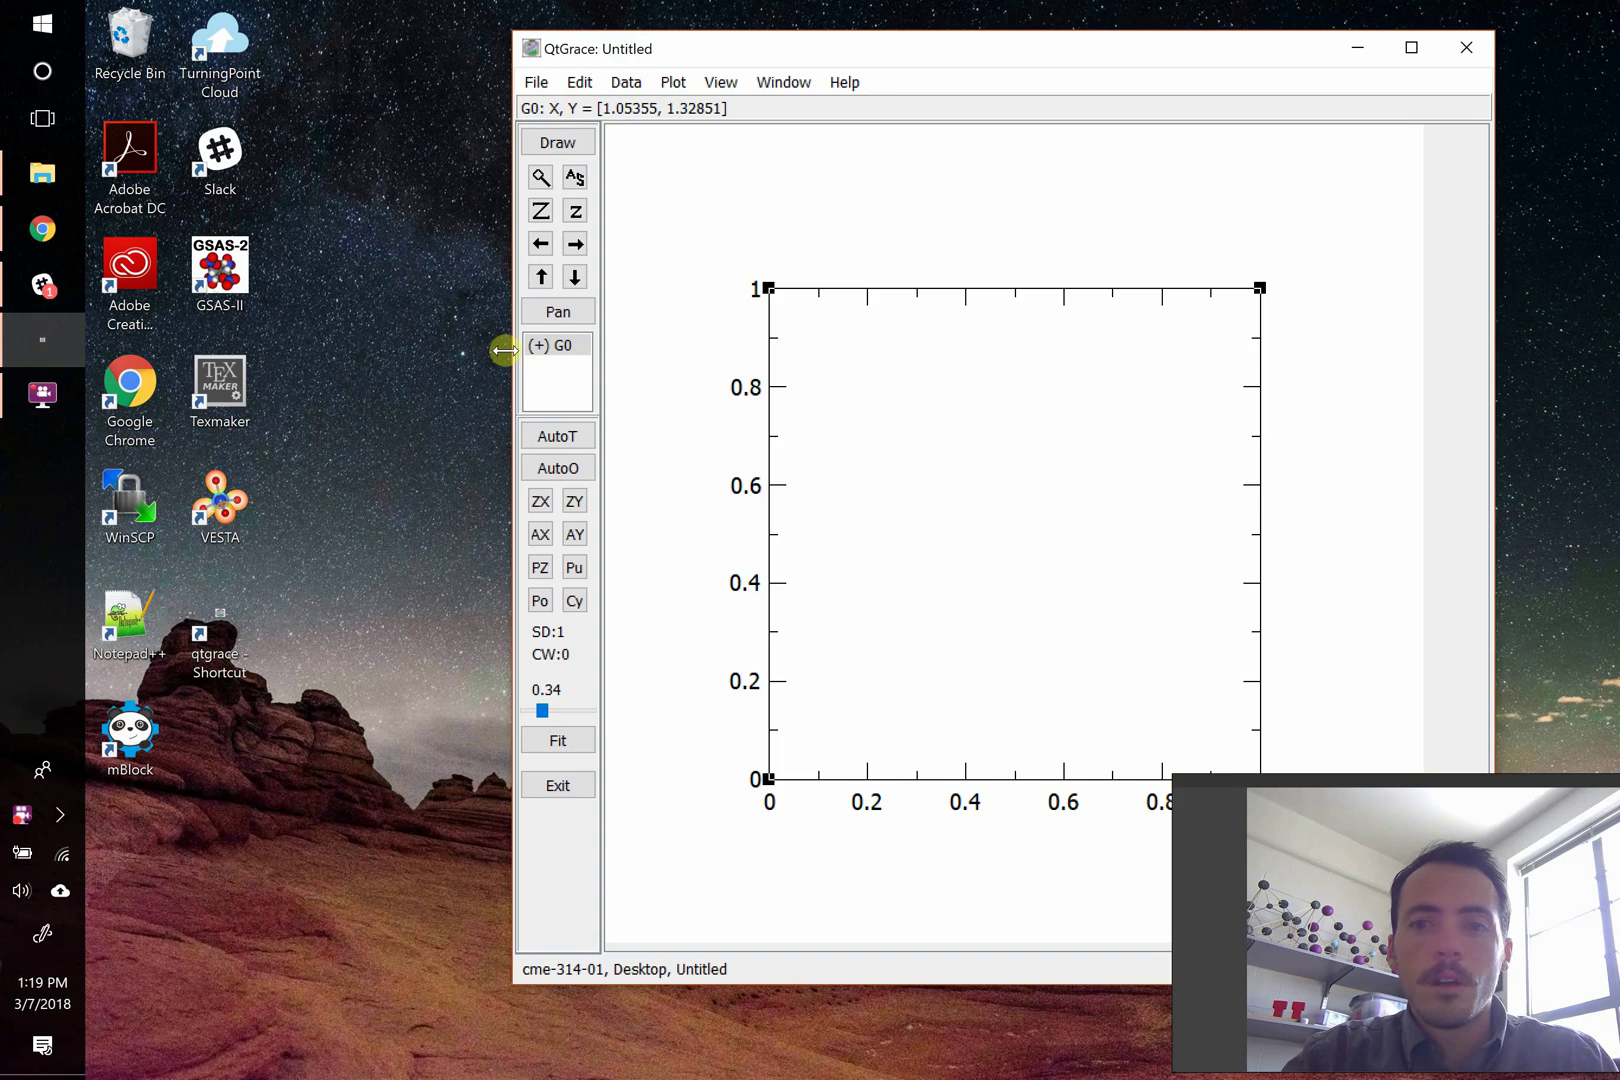
pyautogui.moveTo(922, 54); pyautogui.dragTo(844, 44)
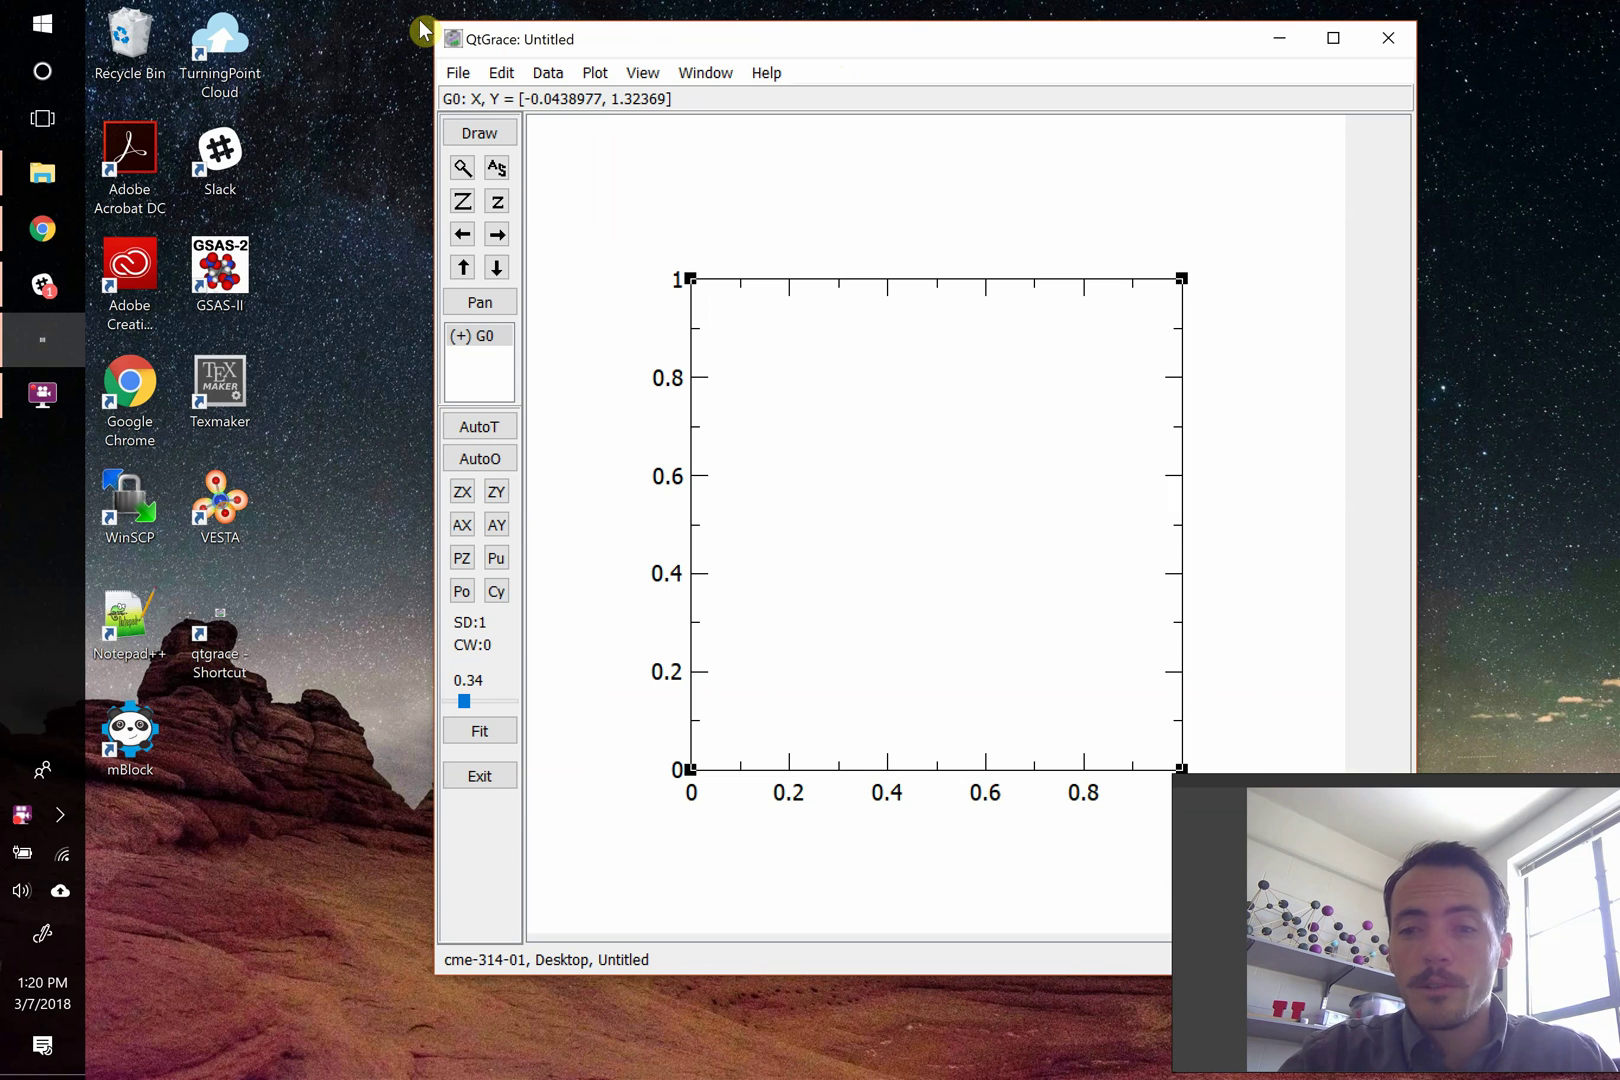
pyautogui.click(564, 76)
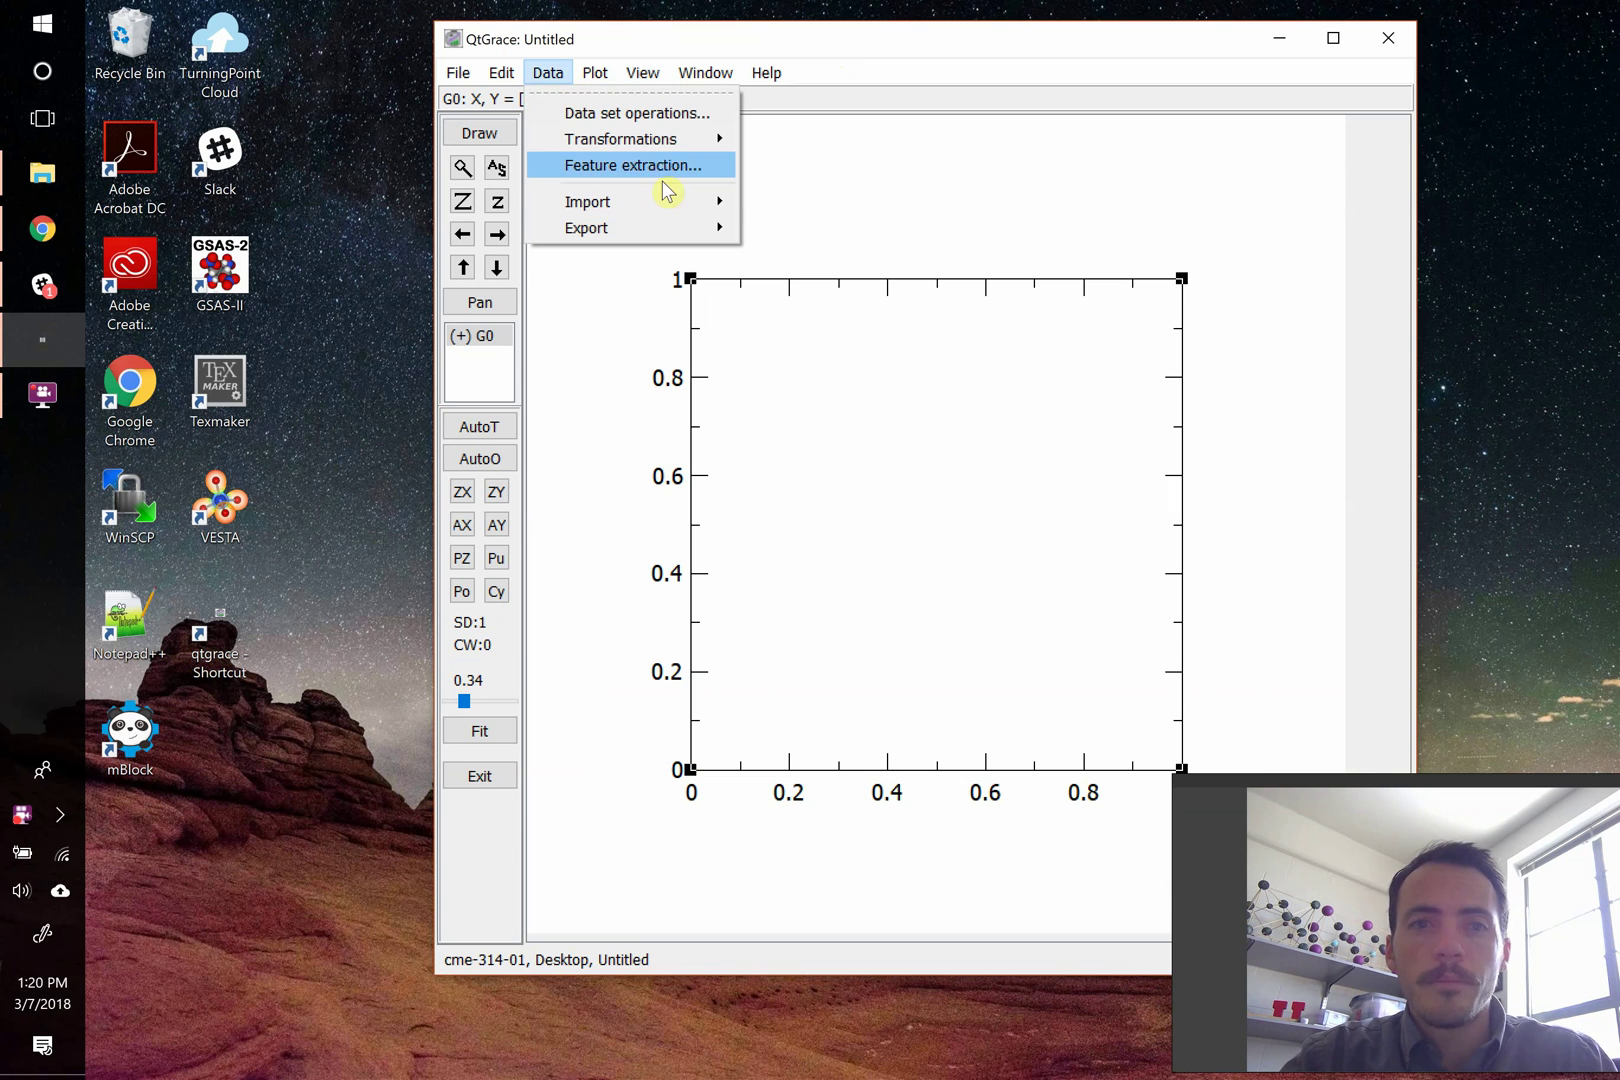
pyautogui.moveTo(672, 205)
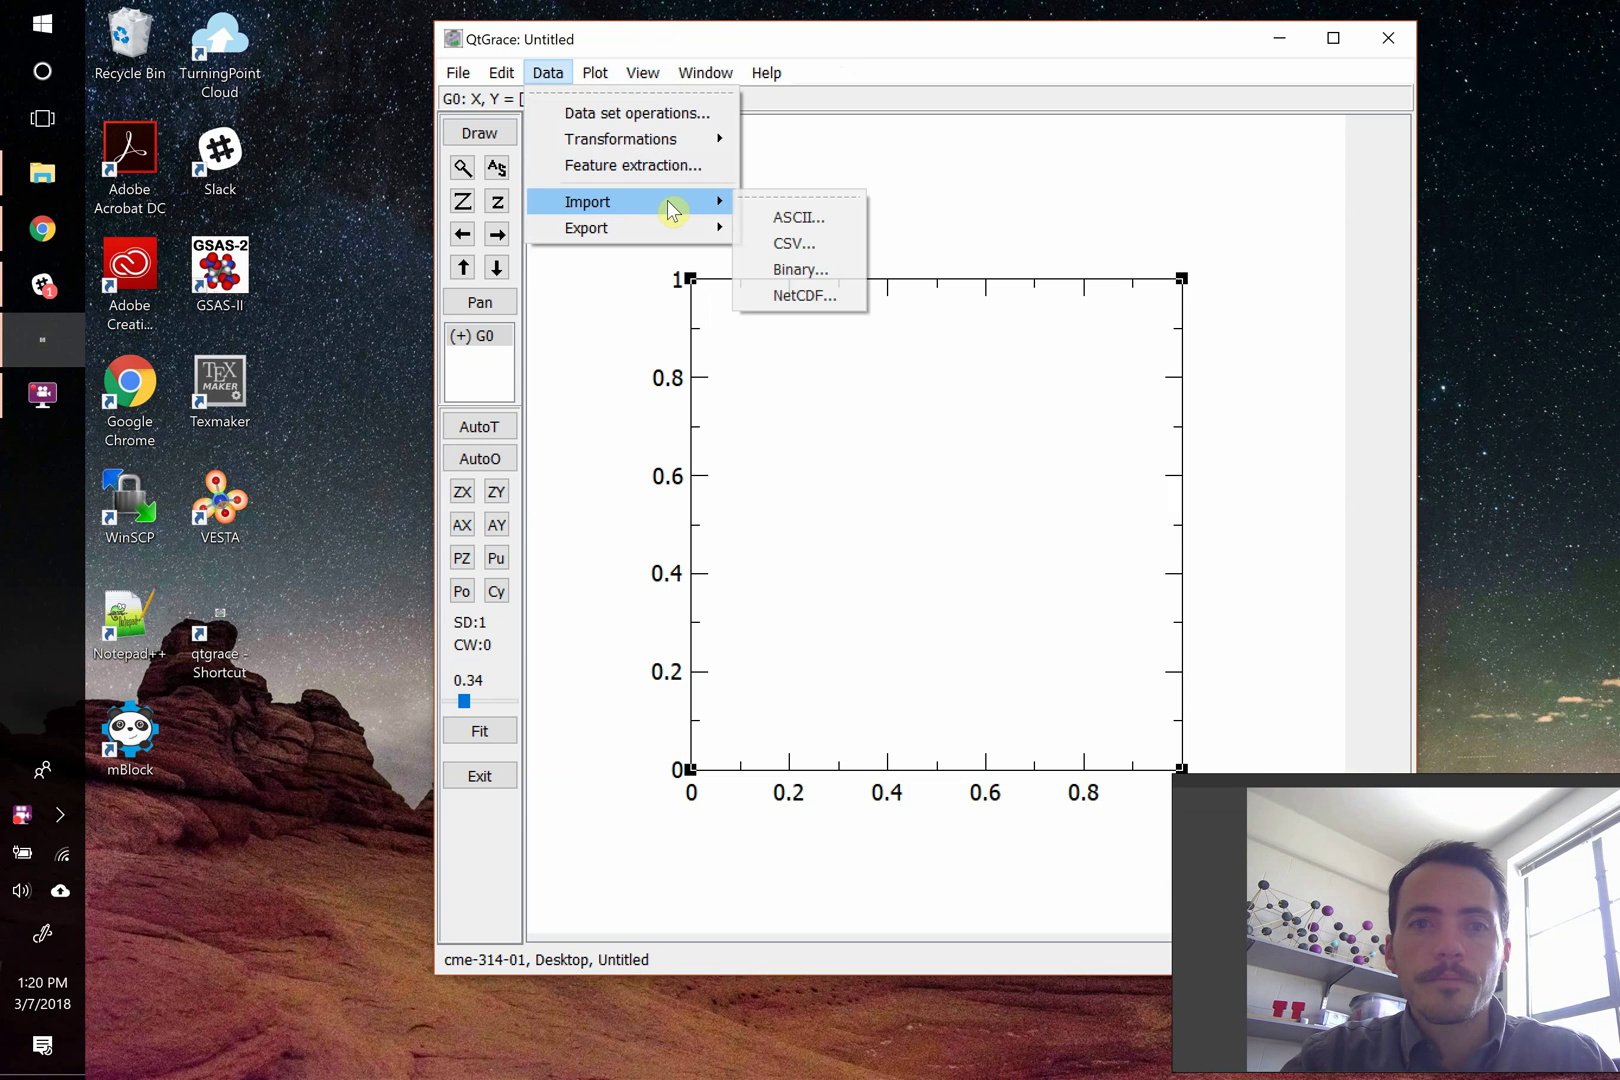
pyautogui.click(775, 218)
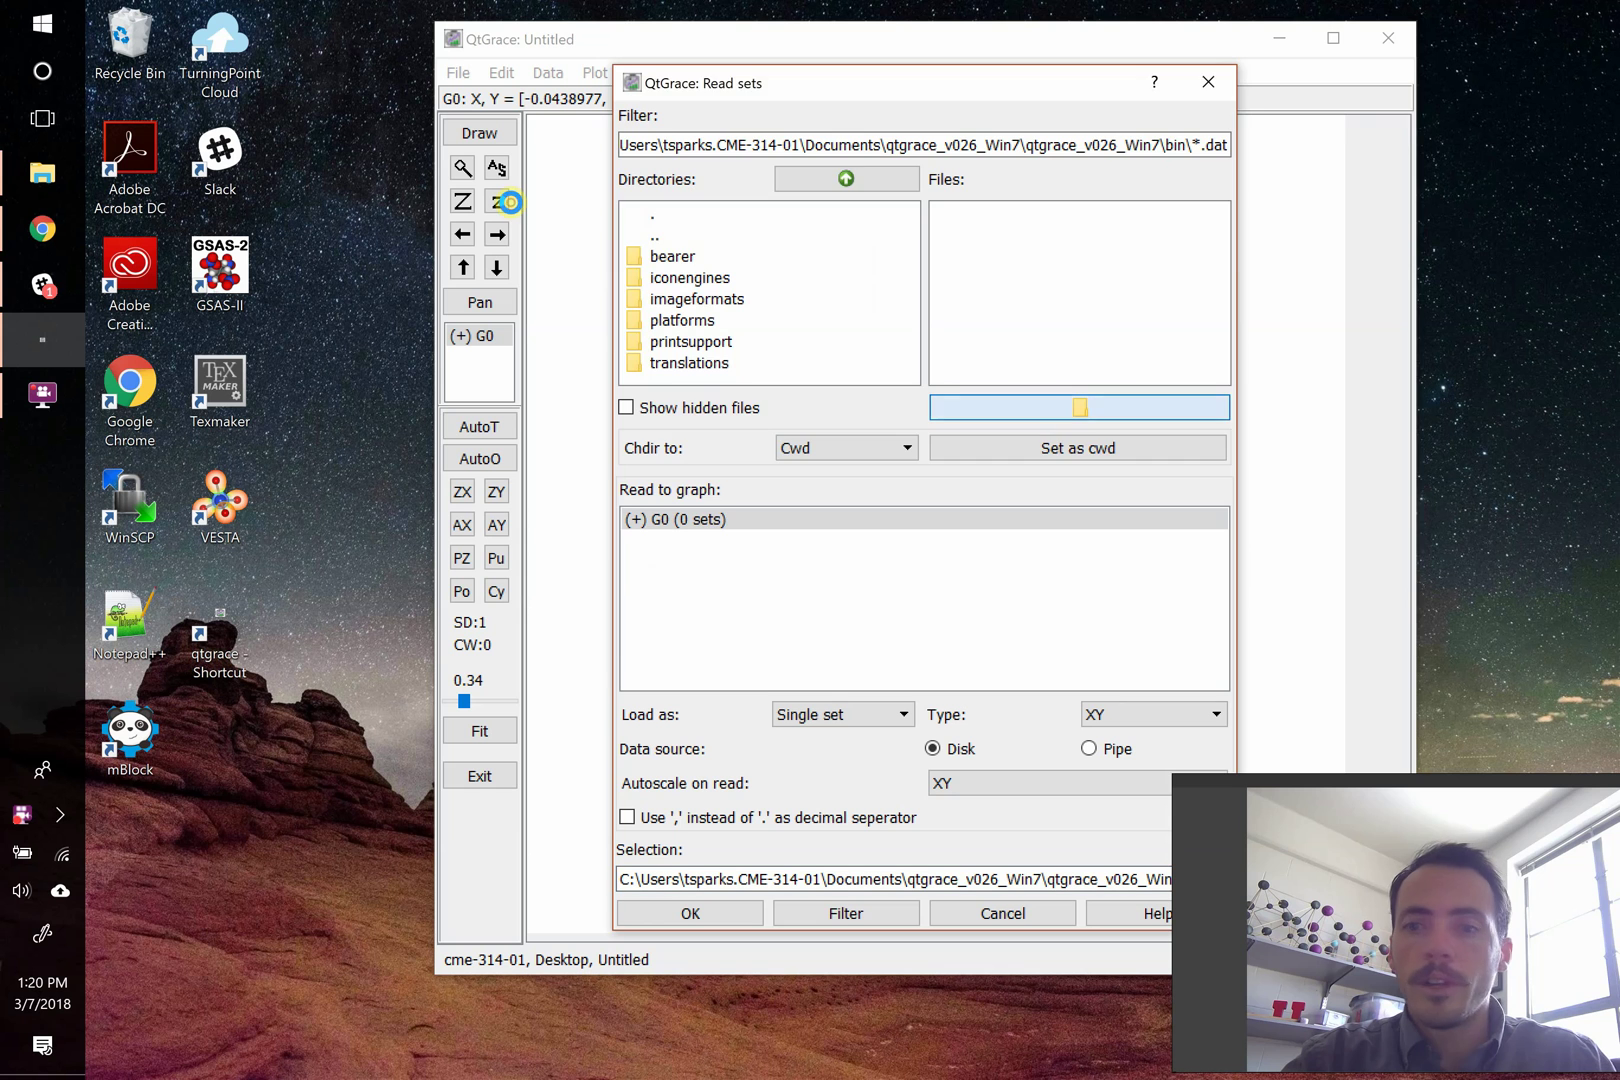
# - Browse to the Downloads folder and choose dataset1.dat
pyautogui.click(1021, 405)
pyautogui.scroll(5, 808, 284)
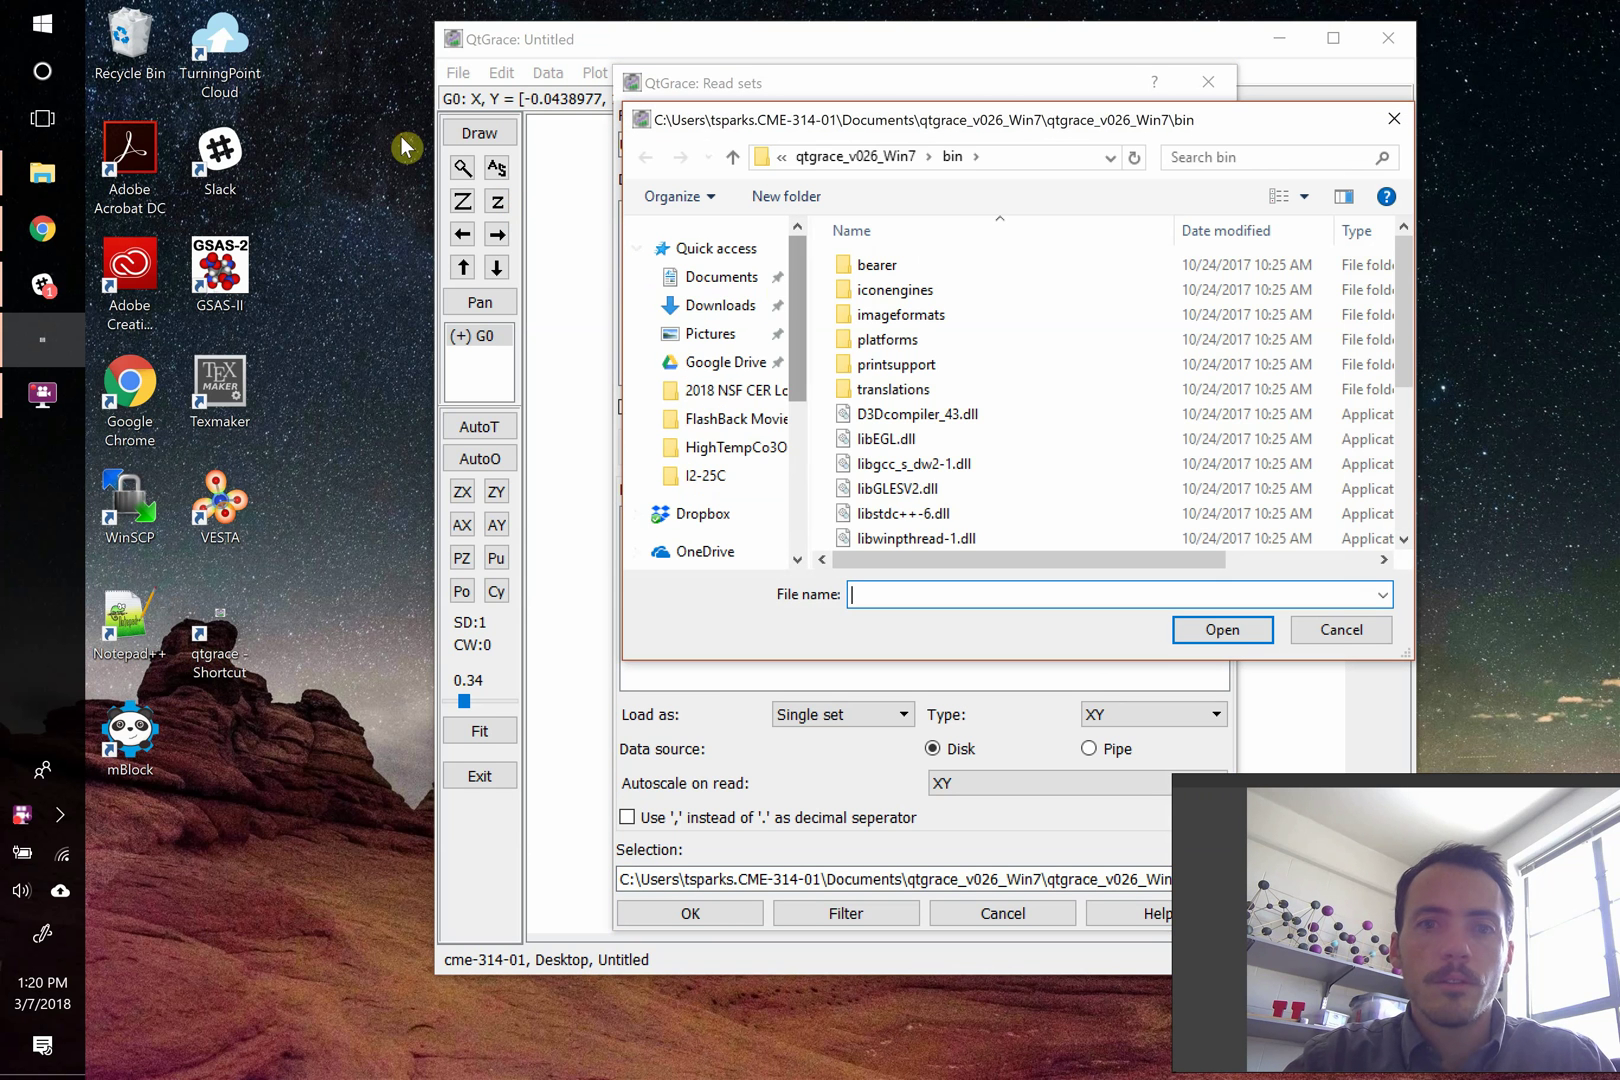
pyautogui.click(720, 305)
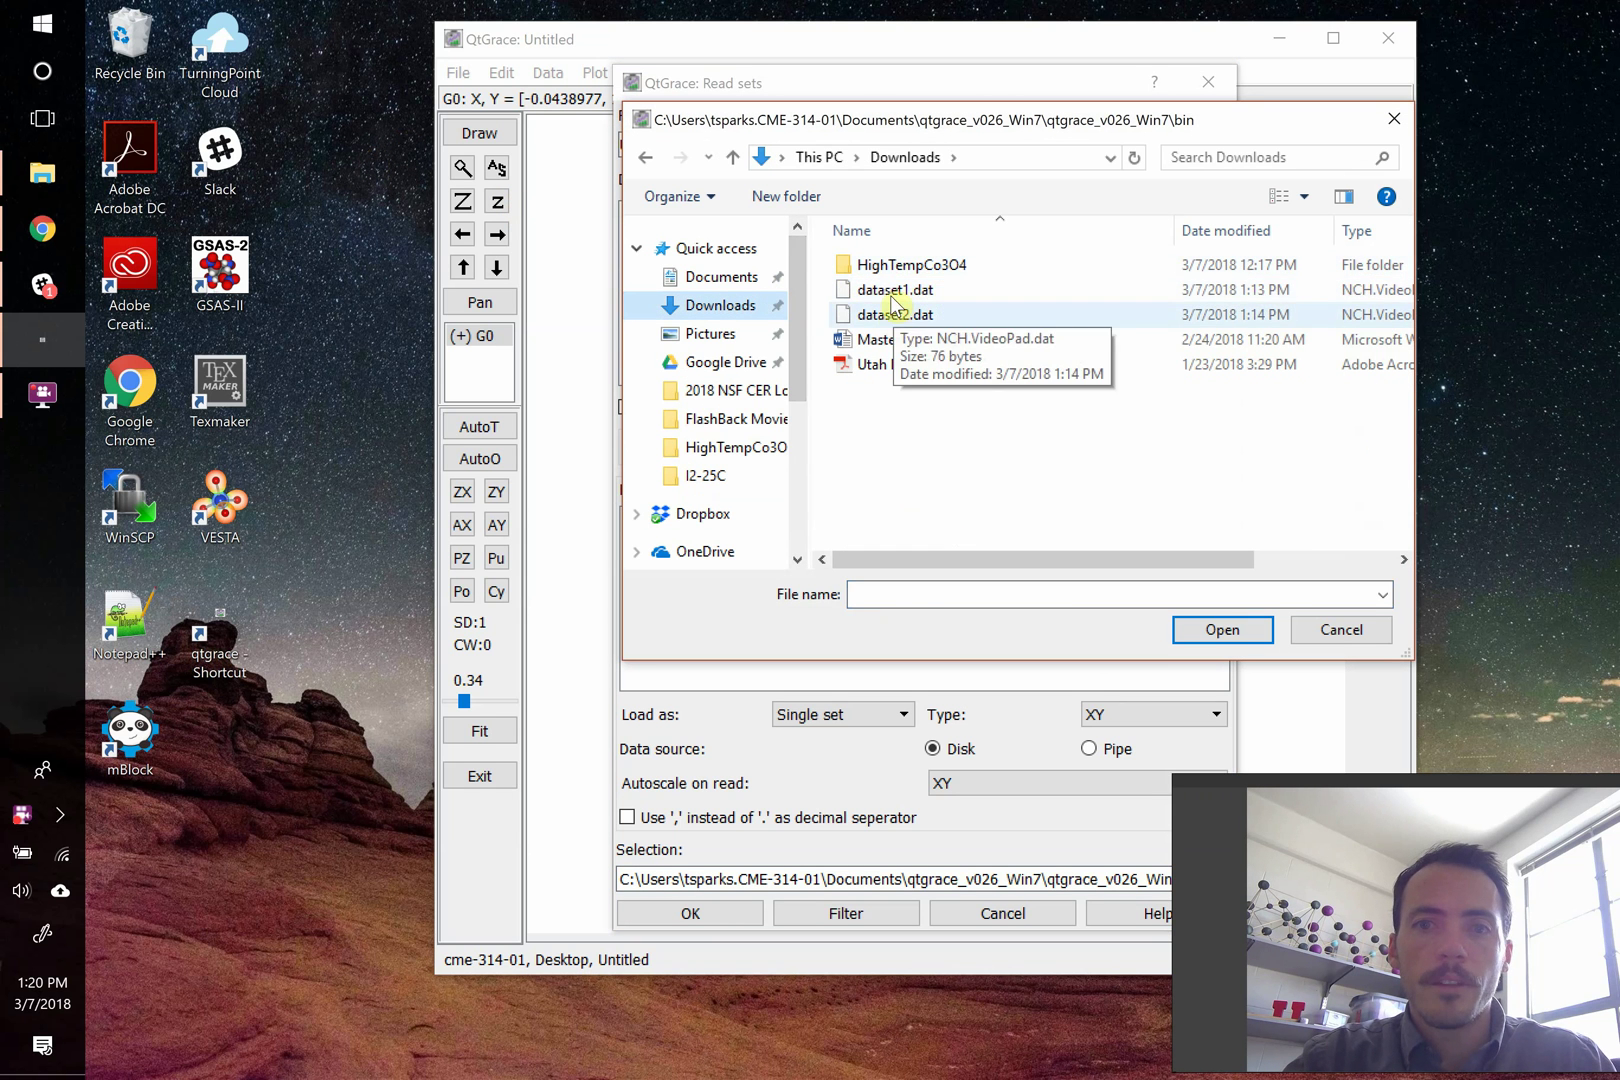
pyautogui.click(895, 289)
pyautogui.click(1238, 634)
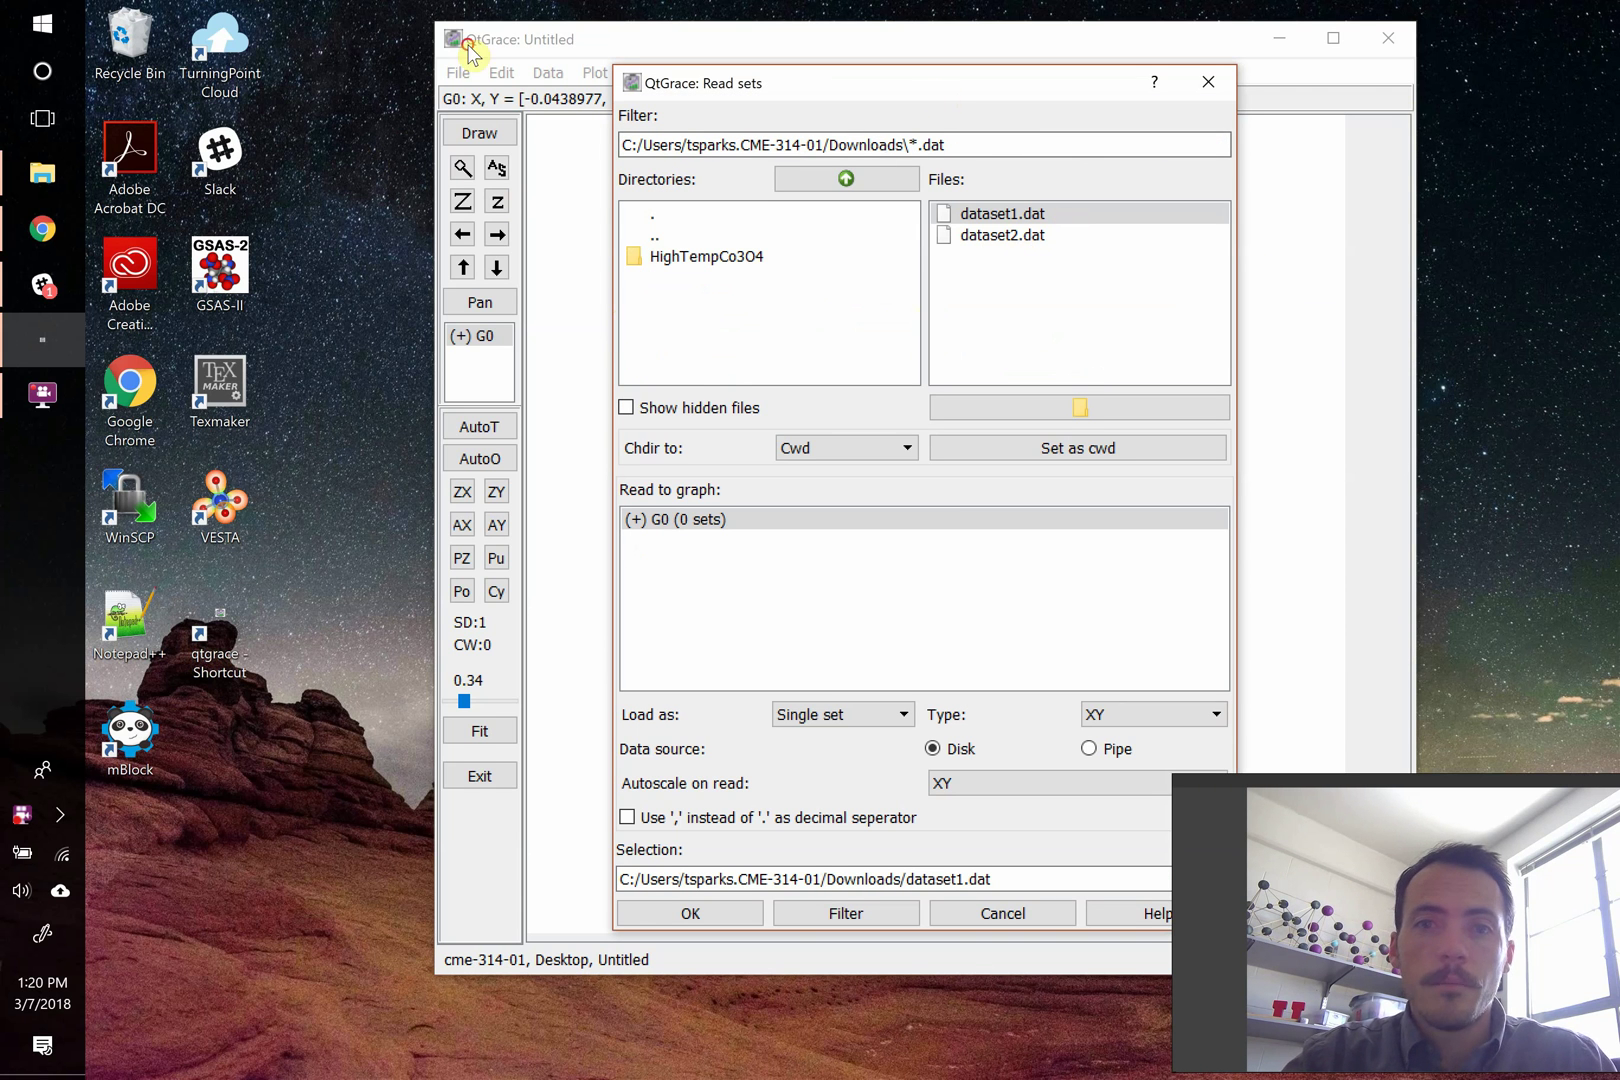
# - Read dataset1.dat and dataset2.dat into G0 as XY sets, then close the dialog
pyautogui.moveTo(944, 80); pyautogui.dragTo(426, 38)
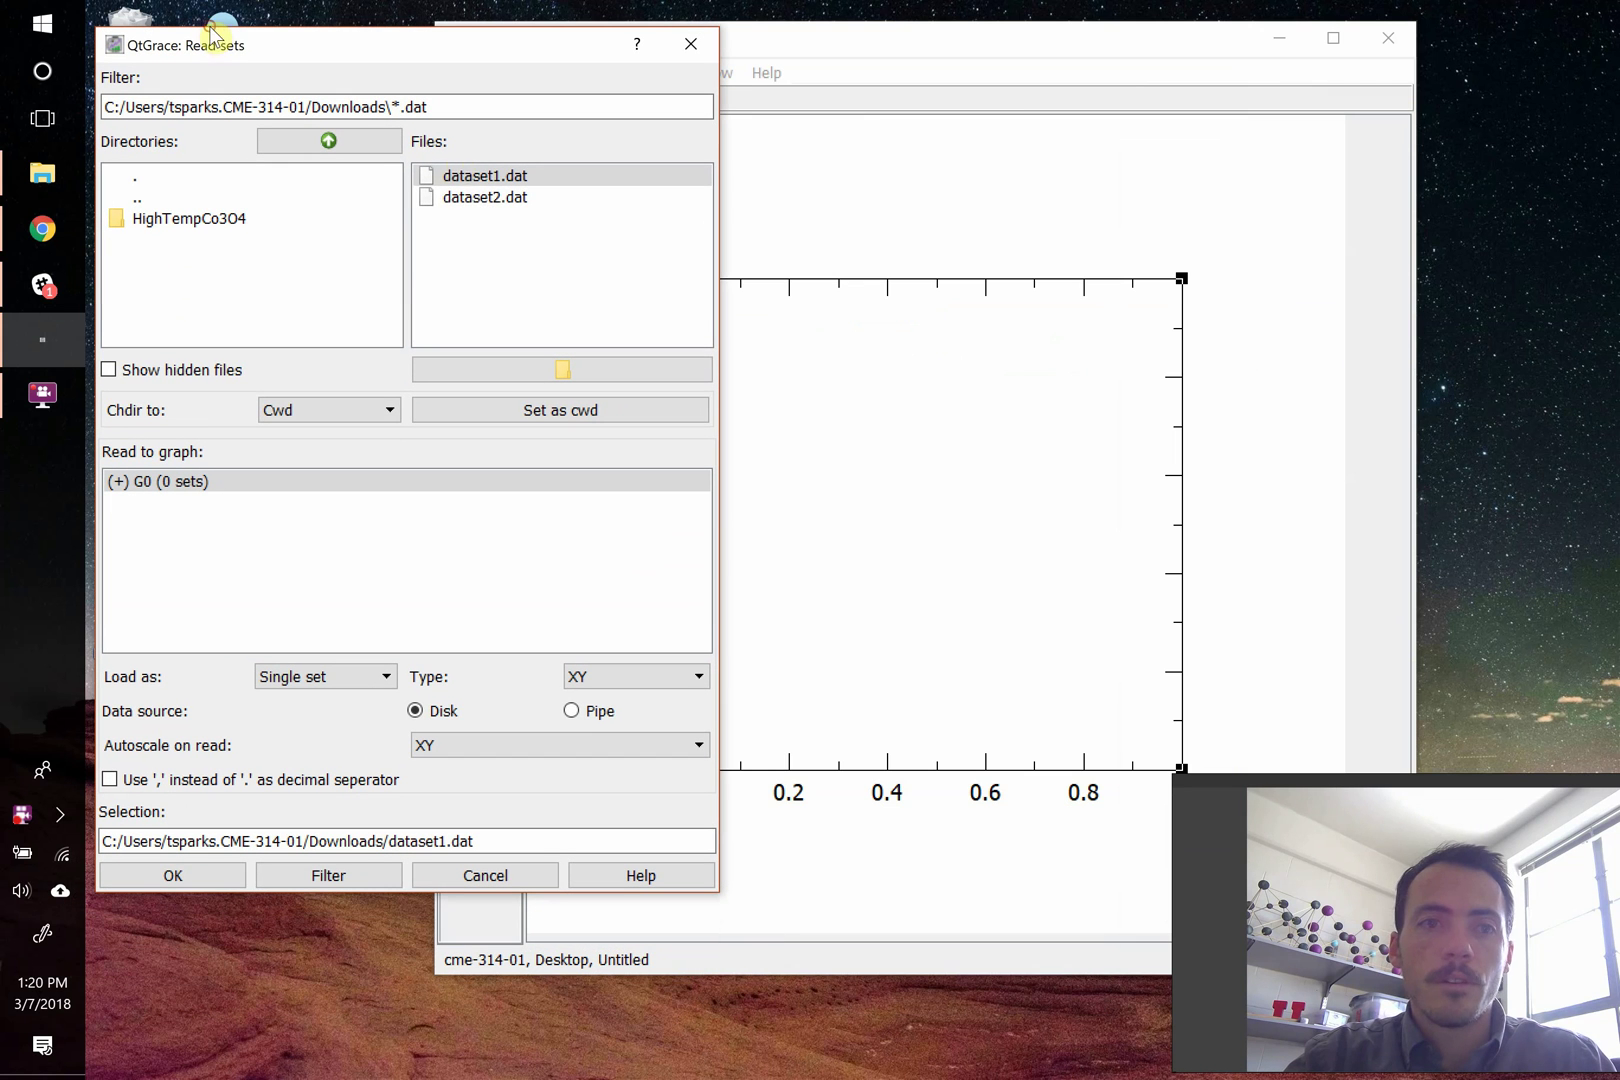
pyautogui.click(479, 180)
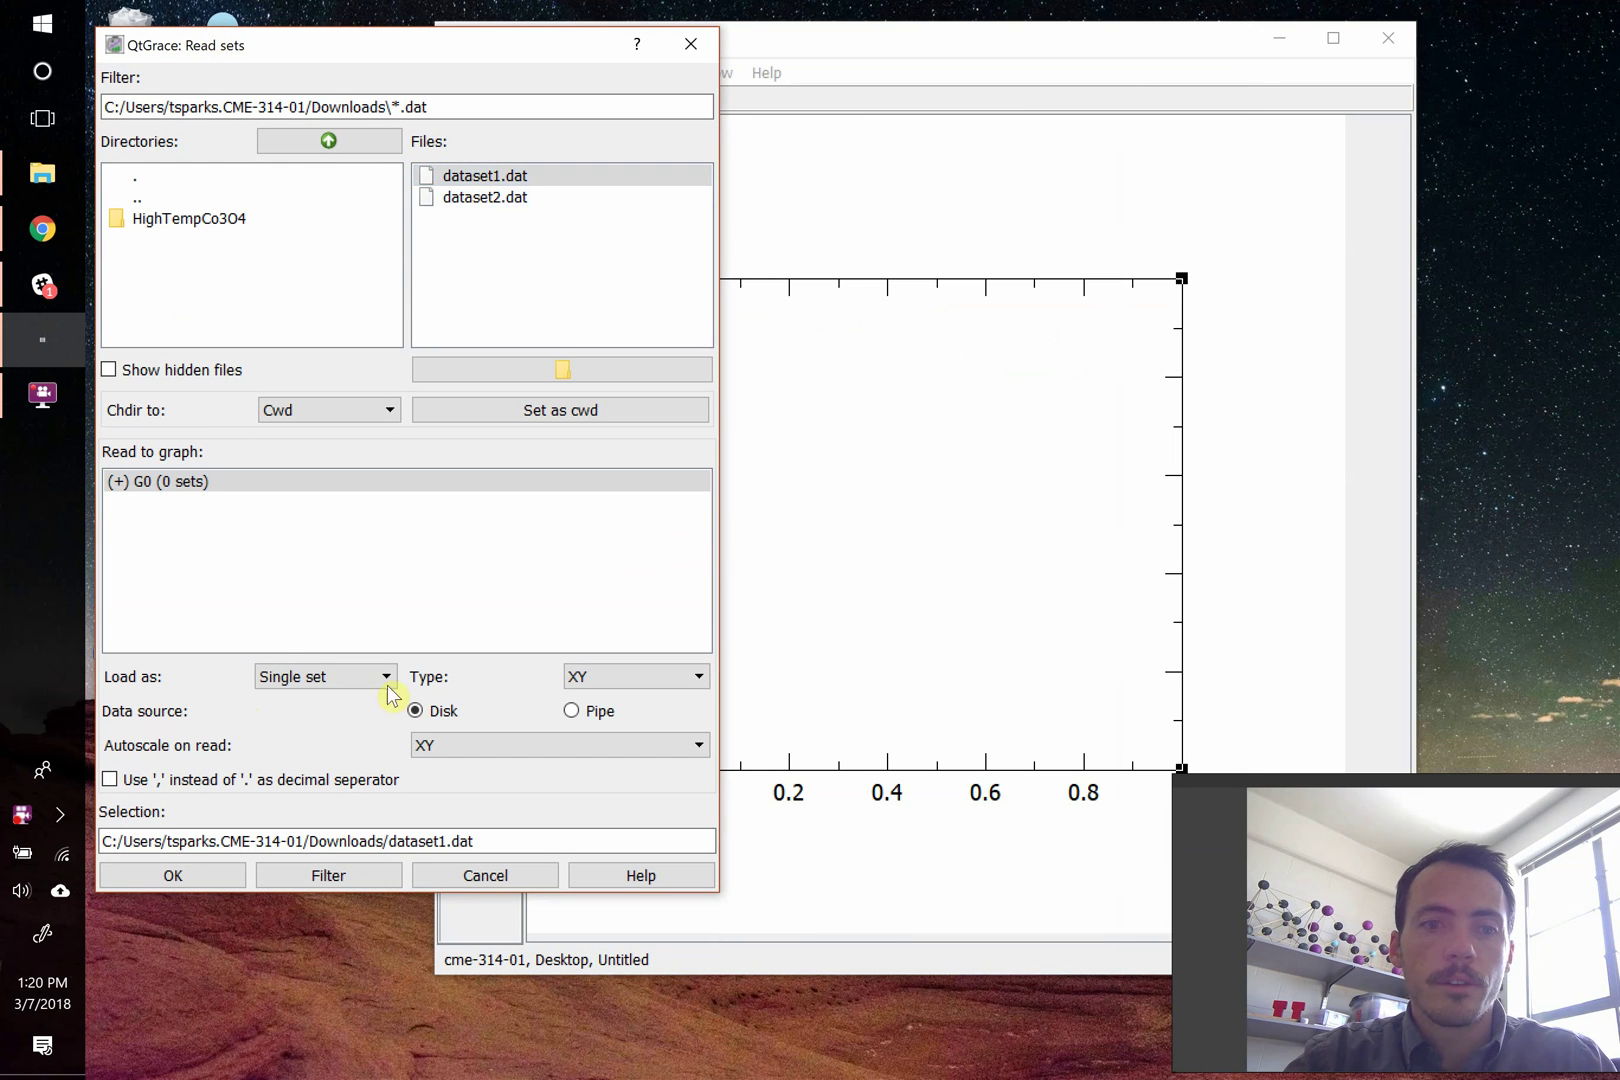
pyautogui.click(575, 673)
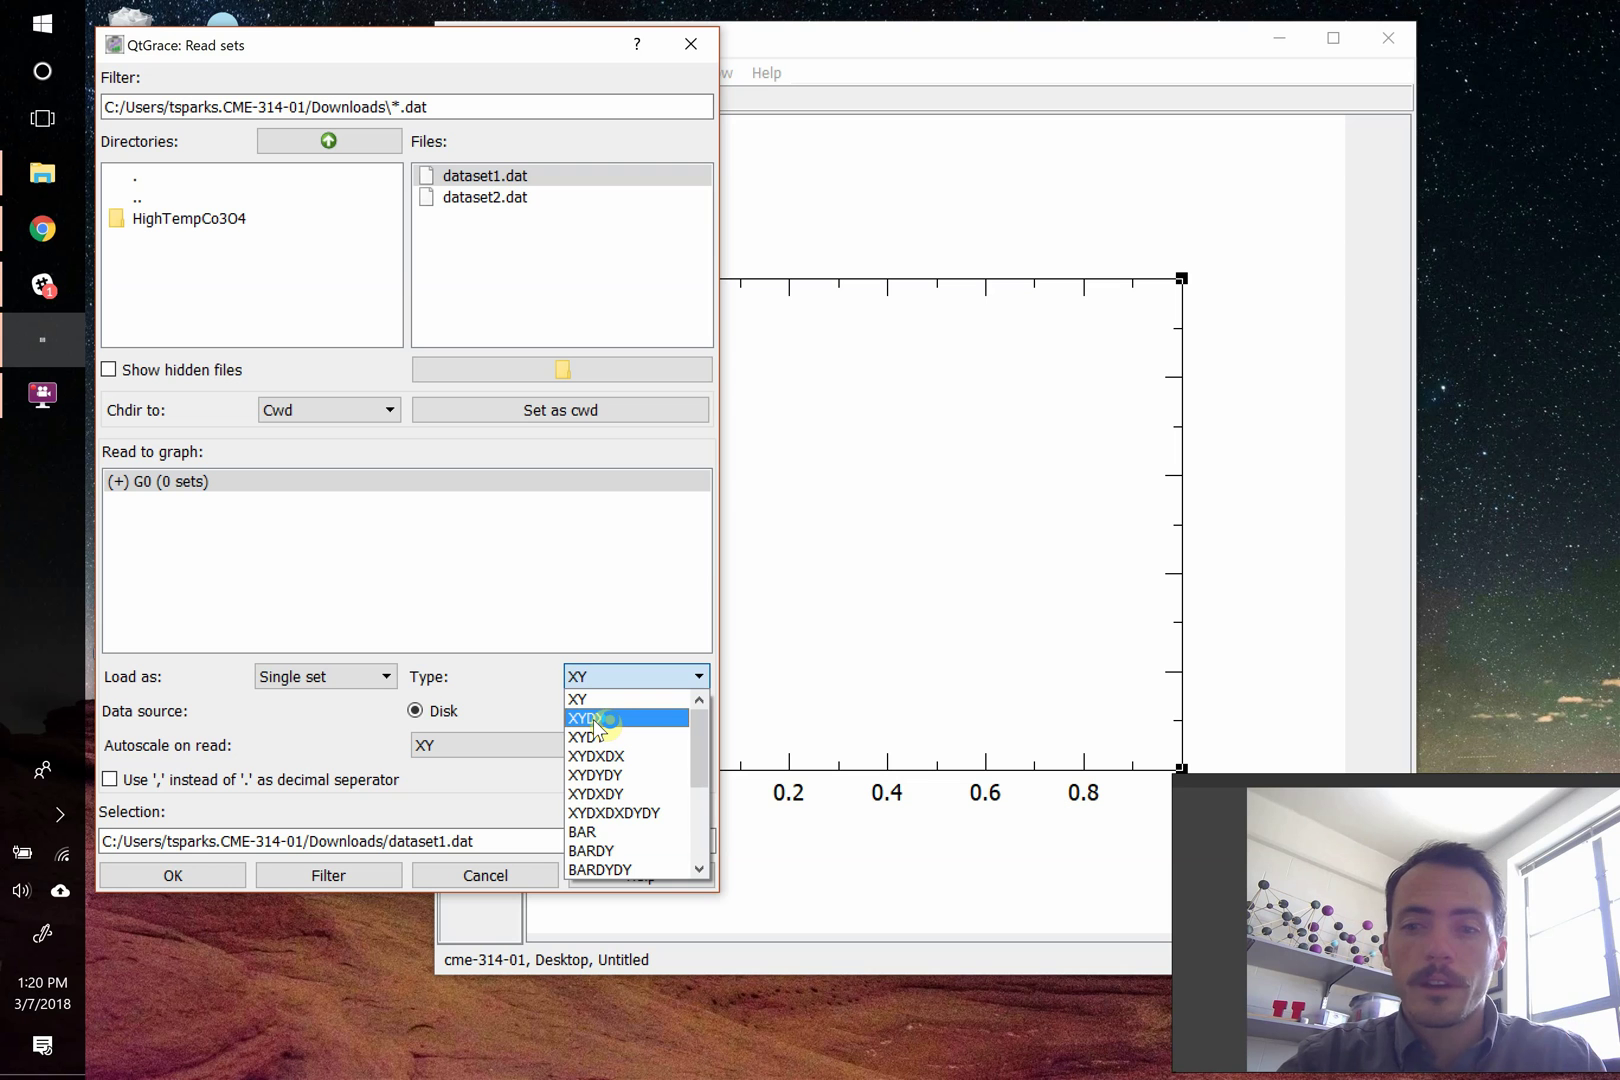
pyautogui.click(302, 355)
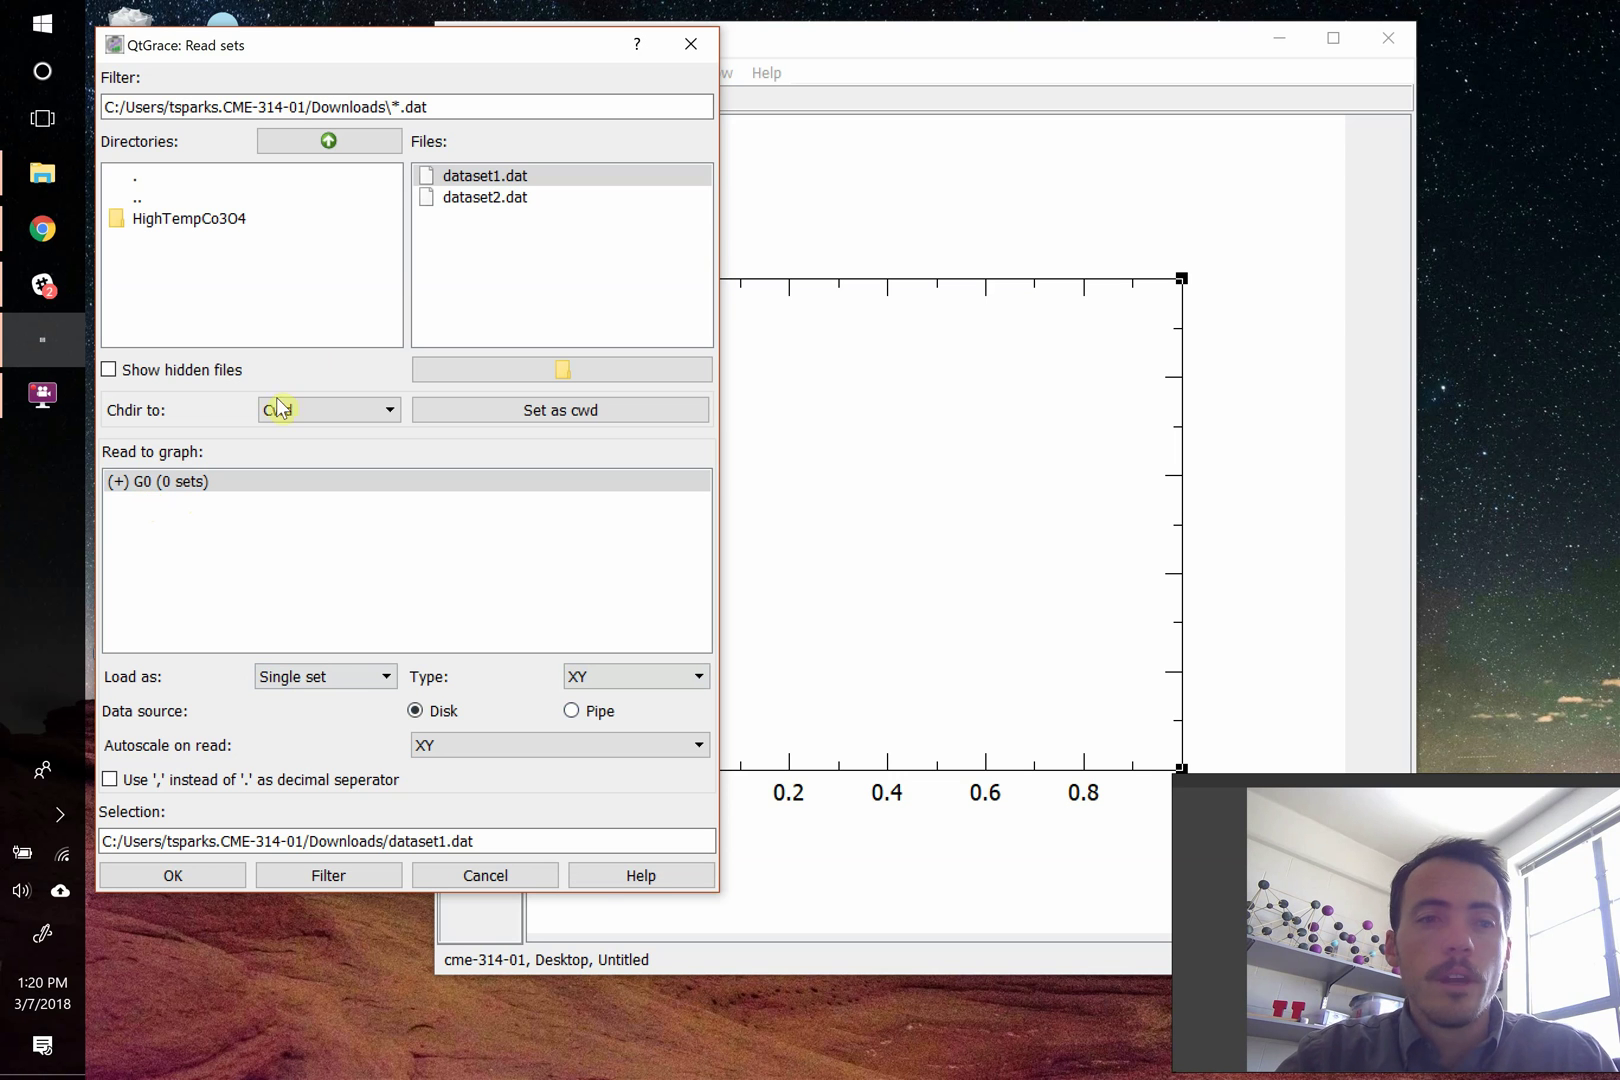
pyautogui.click(190, 878)
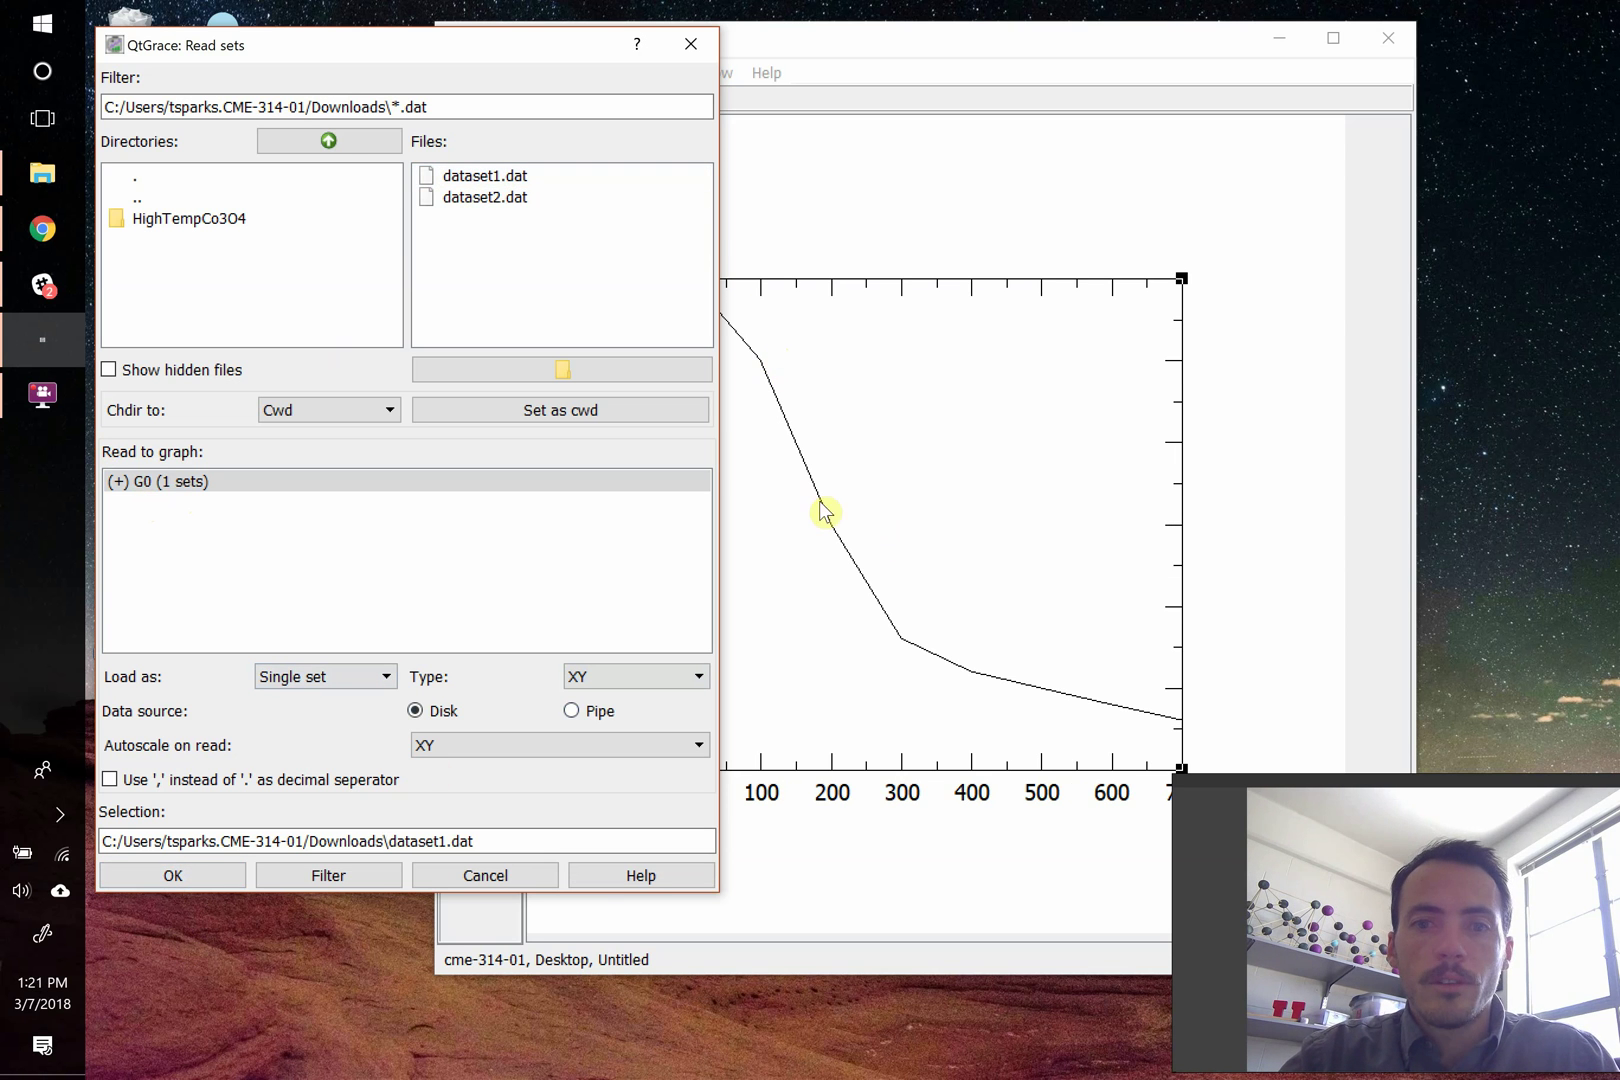
pyautogui.click(487, 201)
pyautogui.click(203, 872)
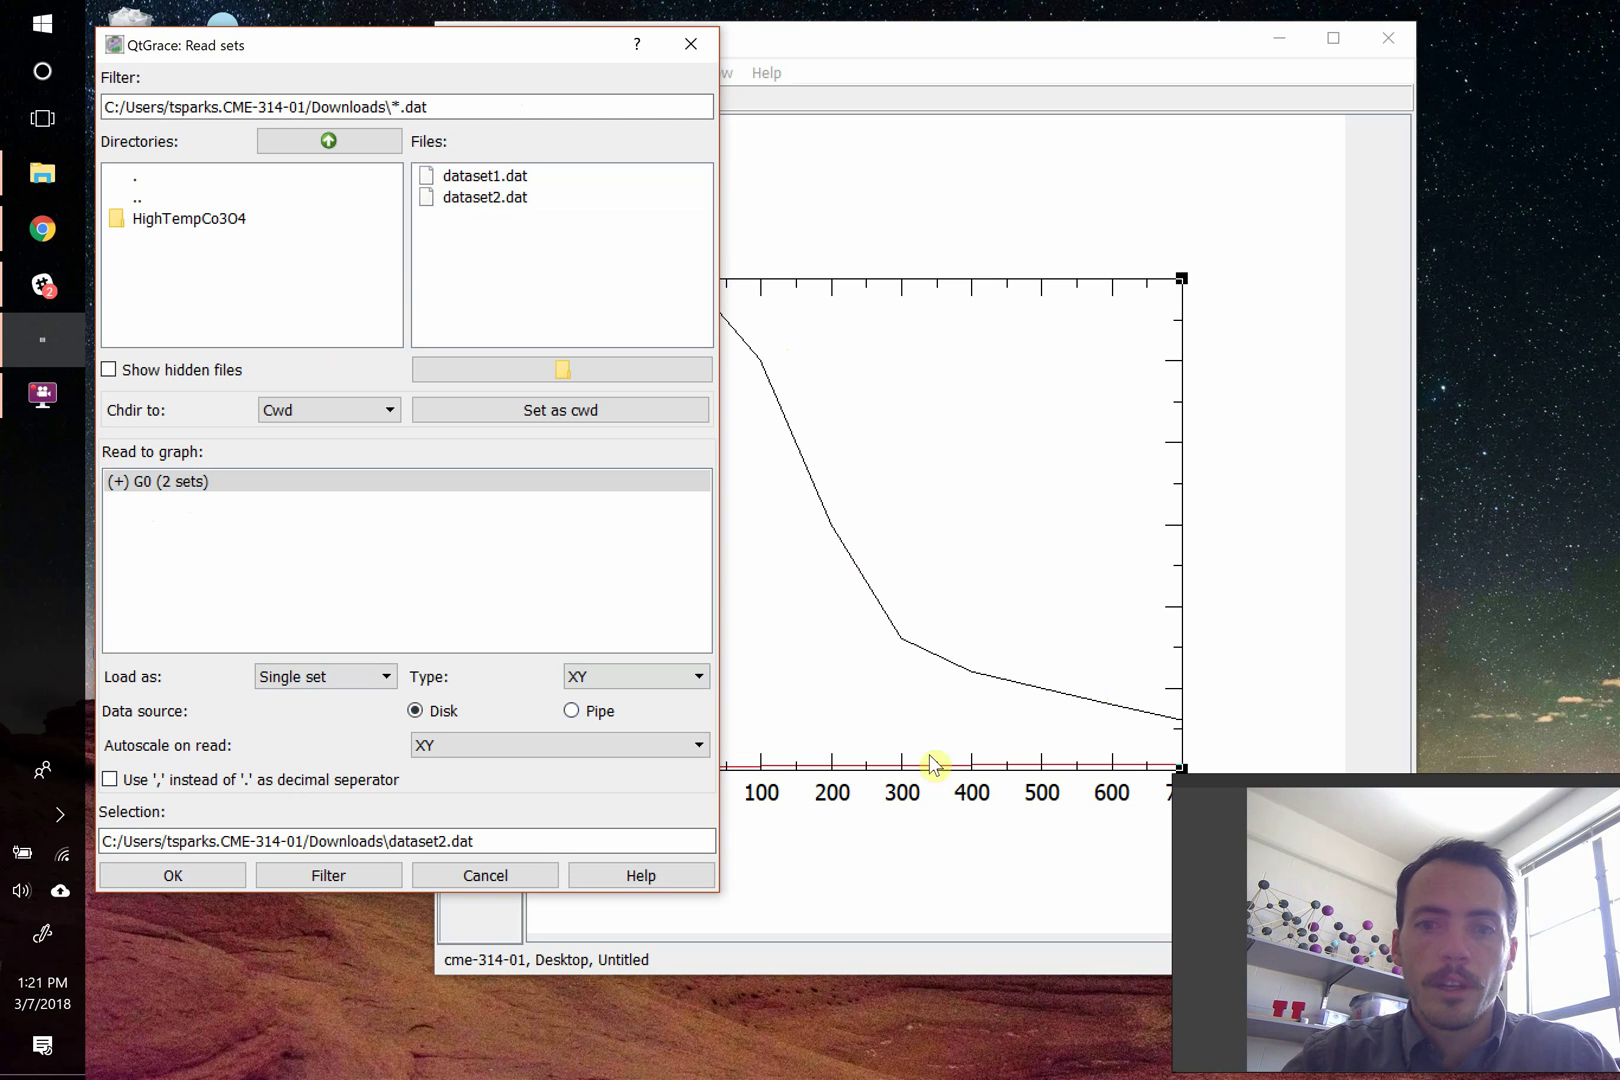
pyautogui.click(690, 45)
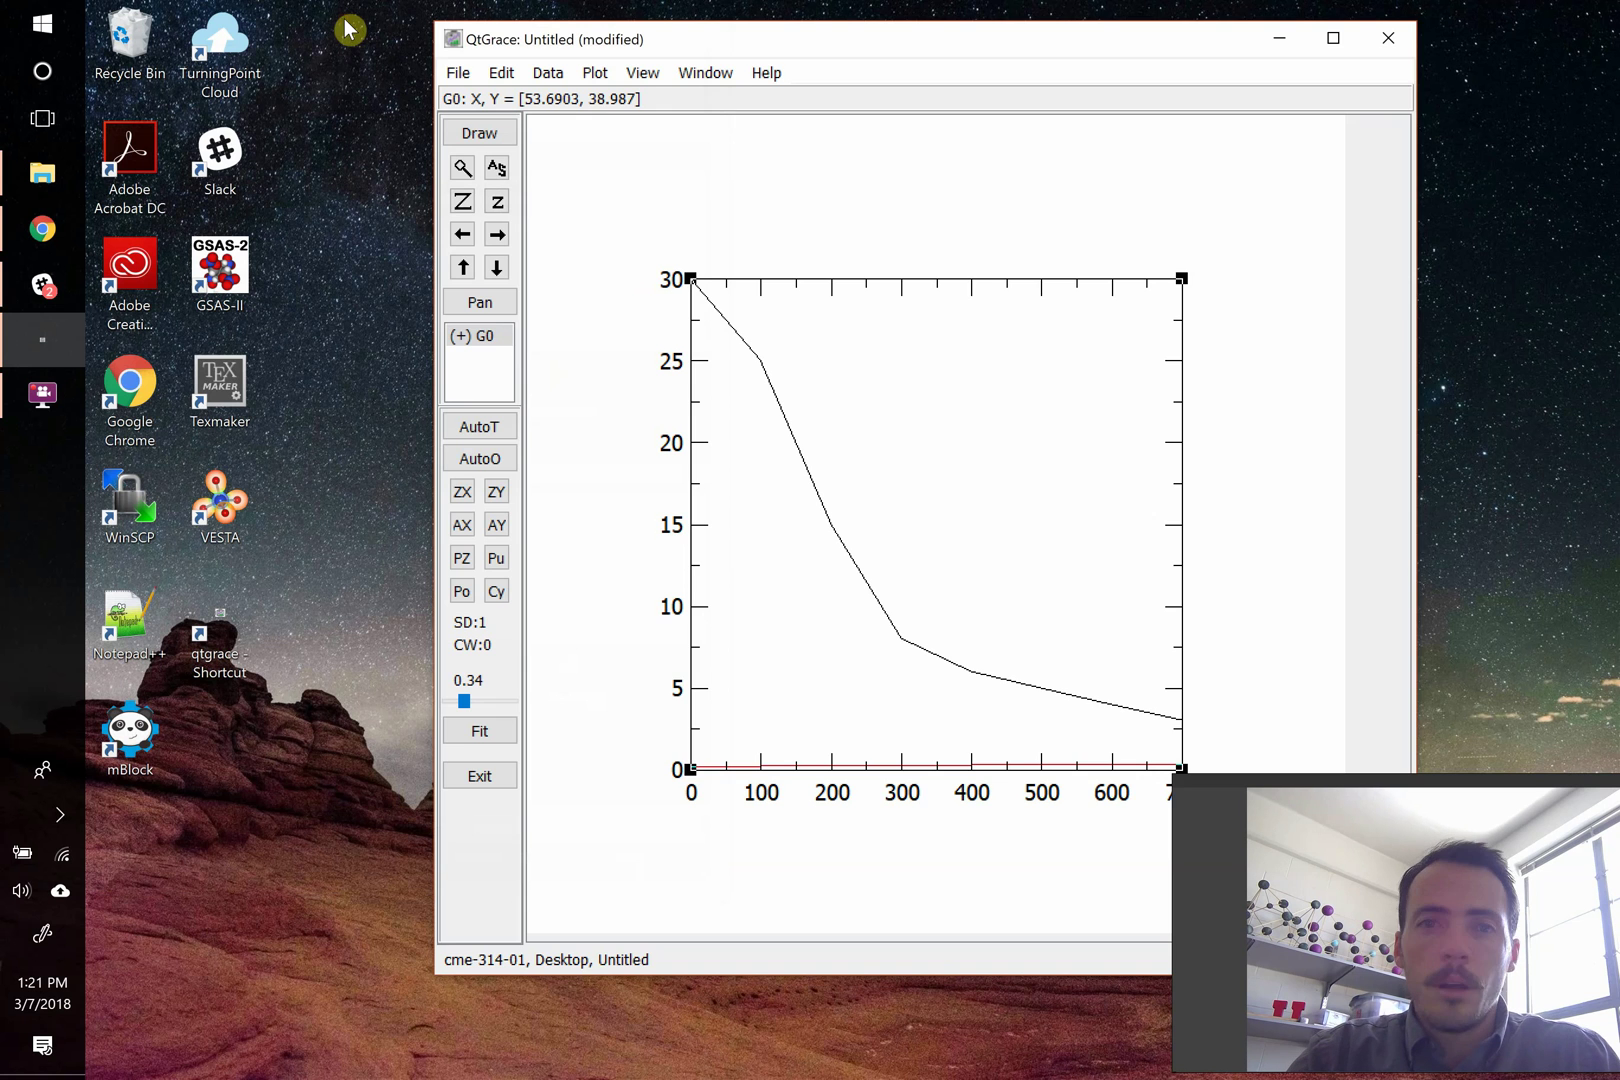
# - Shift the QtGrace window left and bring up the Plot menu
pyautogui.moveTo(788, 40); pyautogui.dragTo(660, 50)
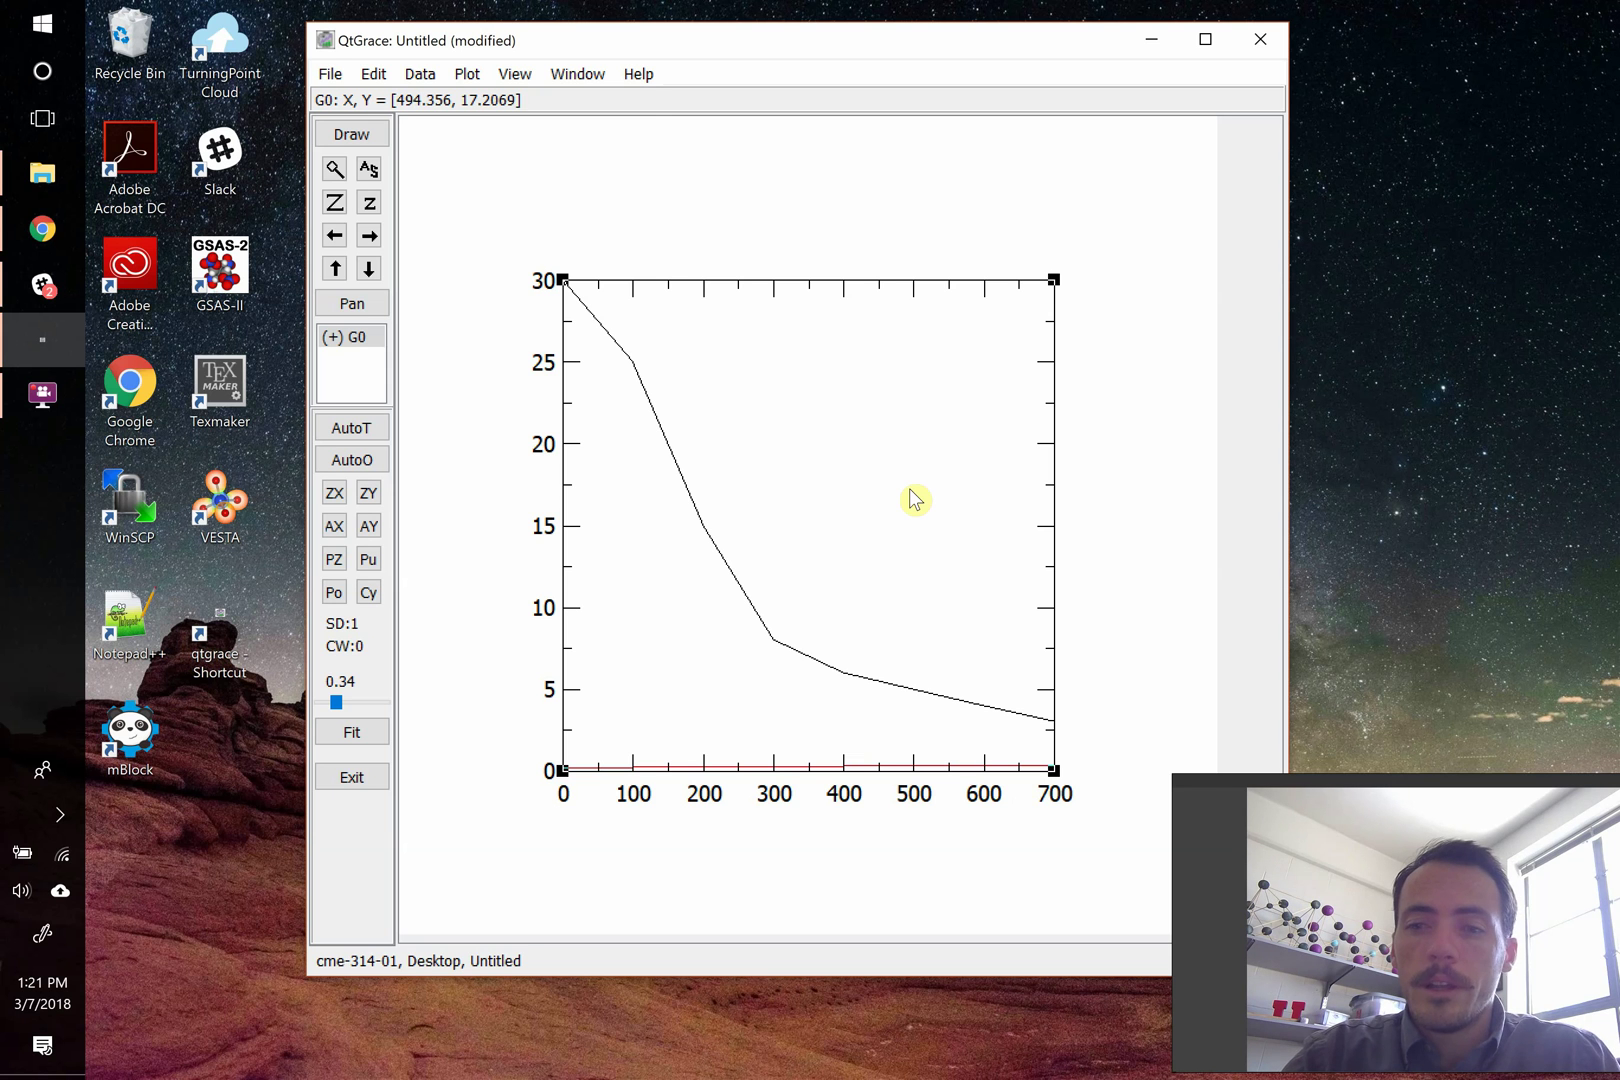
pyautogui.click(466, 74)
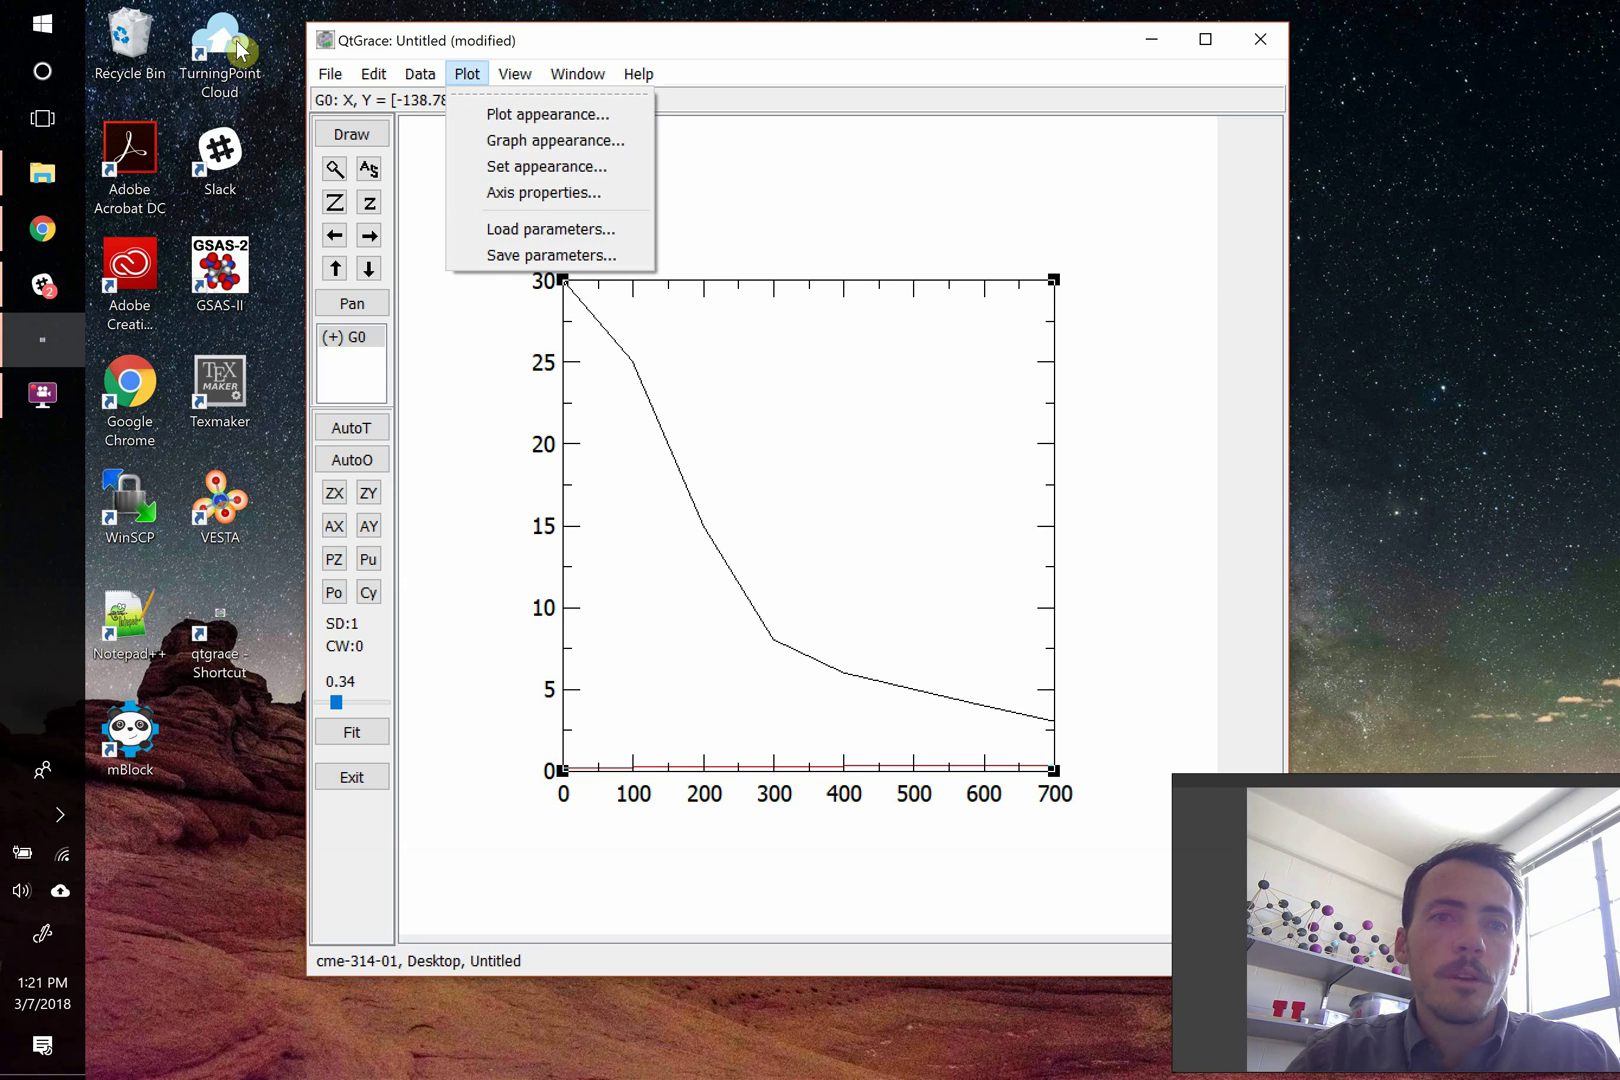
pyautogui.click(503, 150)
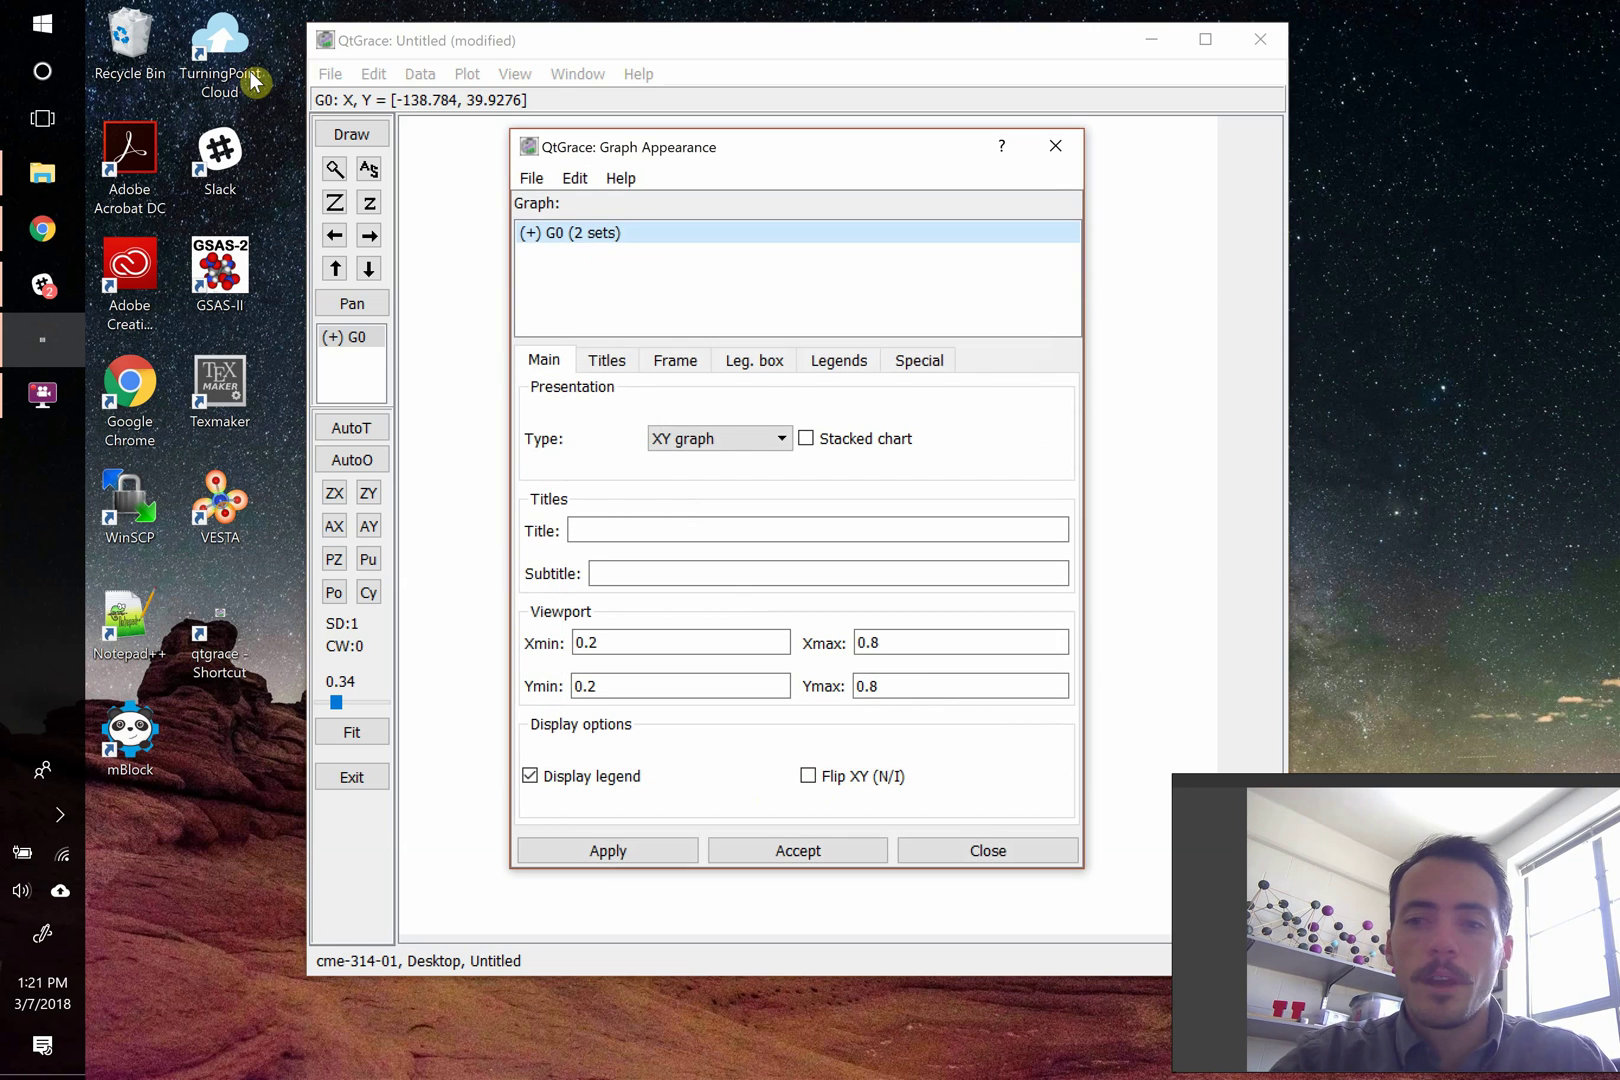
pyautogui.moveTo(720, 150); pyautogui.dragTo(1272, 48)
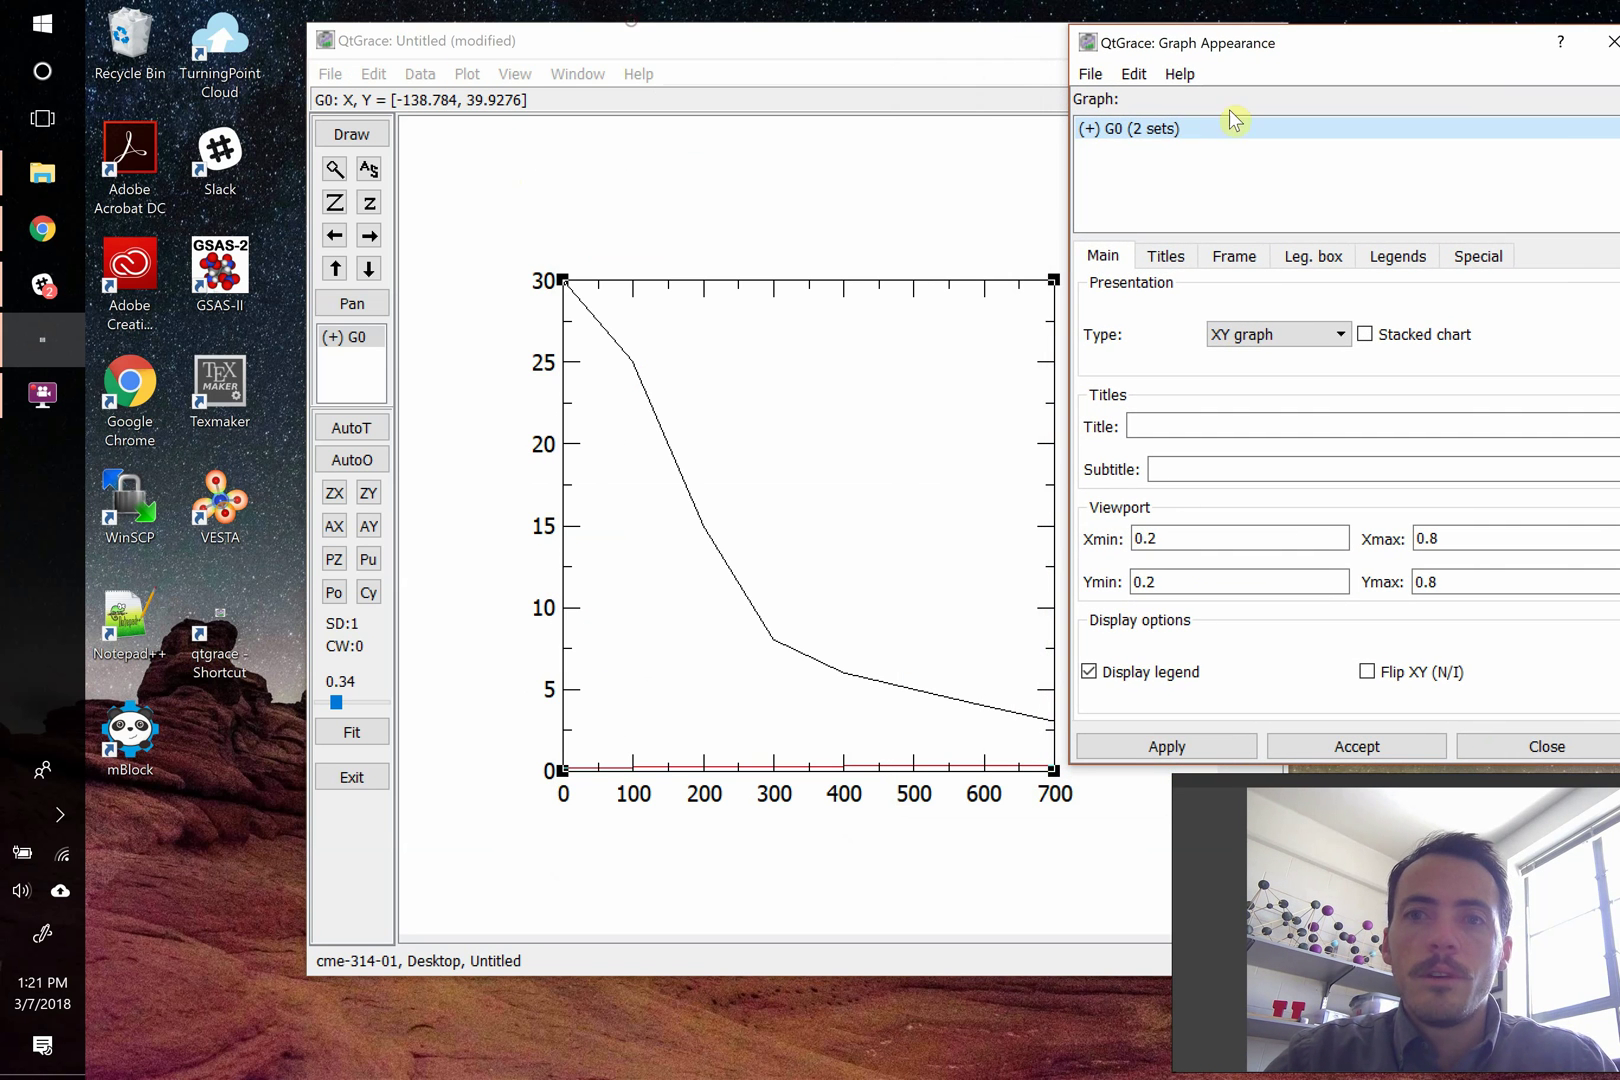
pyautogui.click(1108, 136)
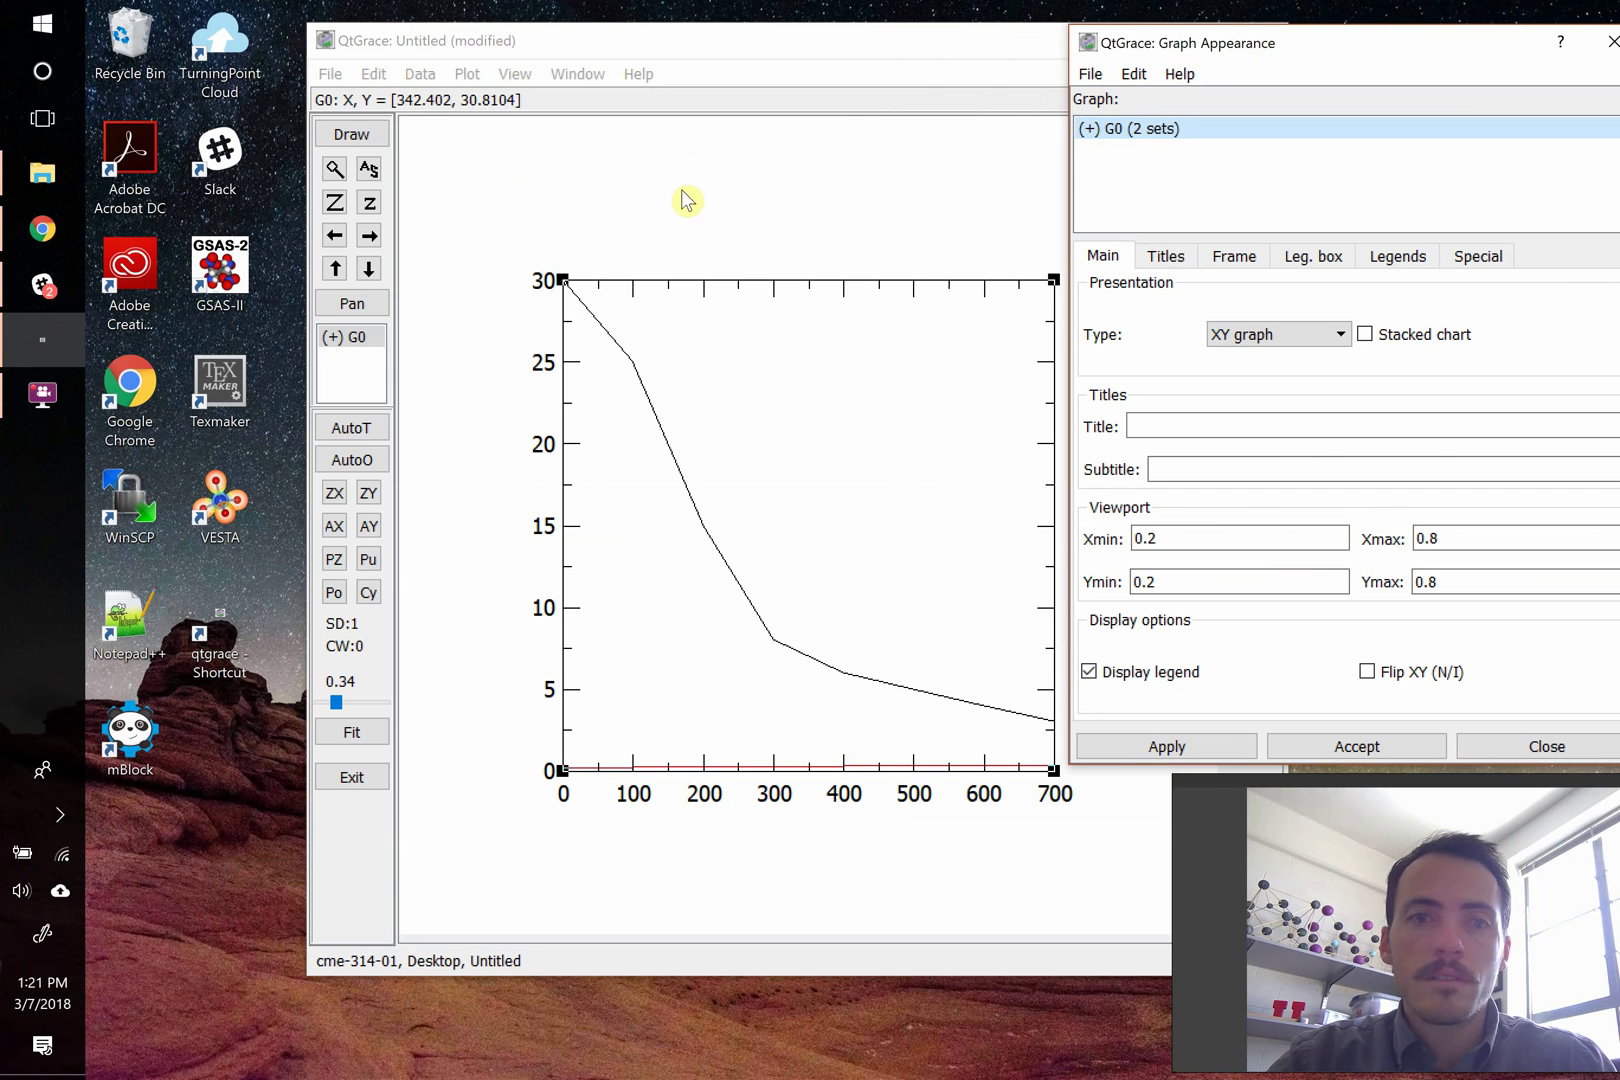
pyautogui.click(336, 100)
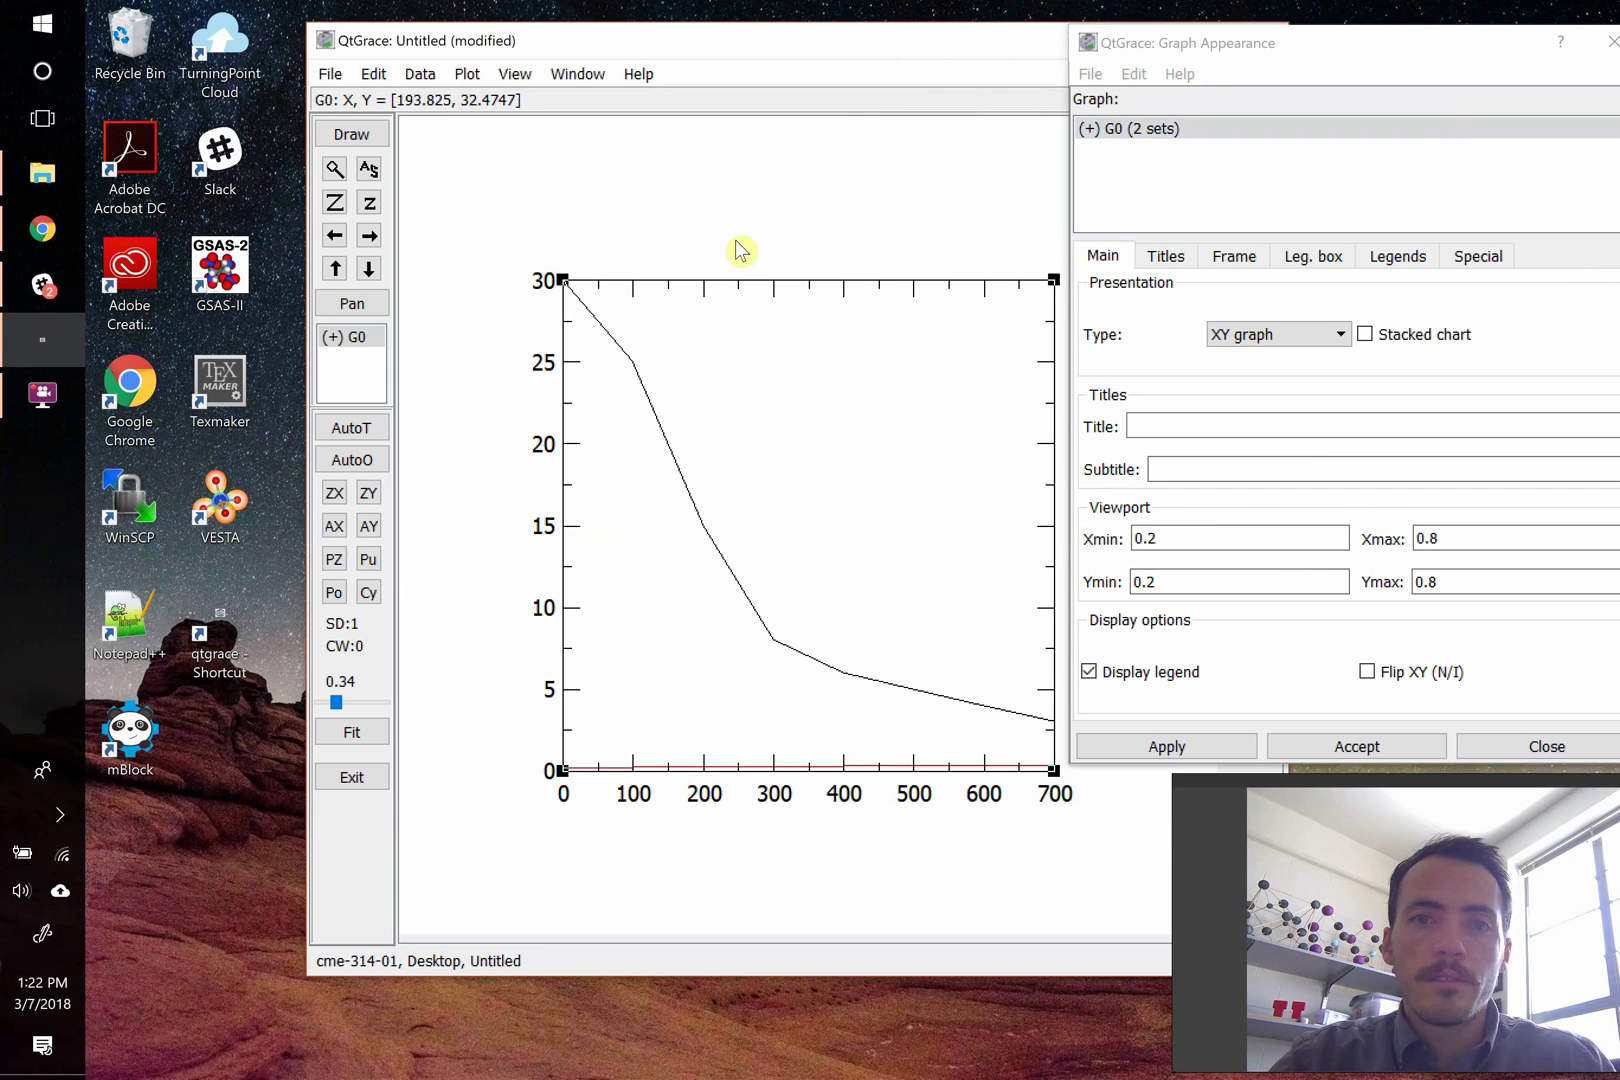
pyautogui.click(1289, 533)
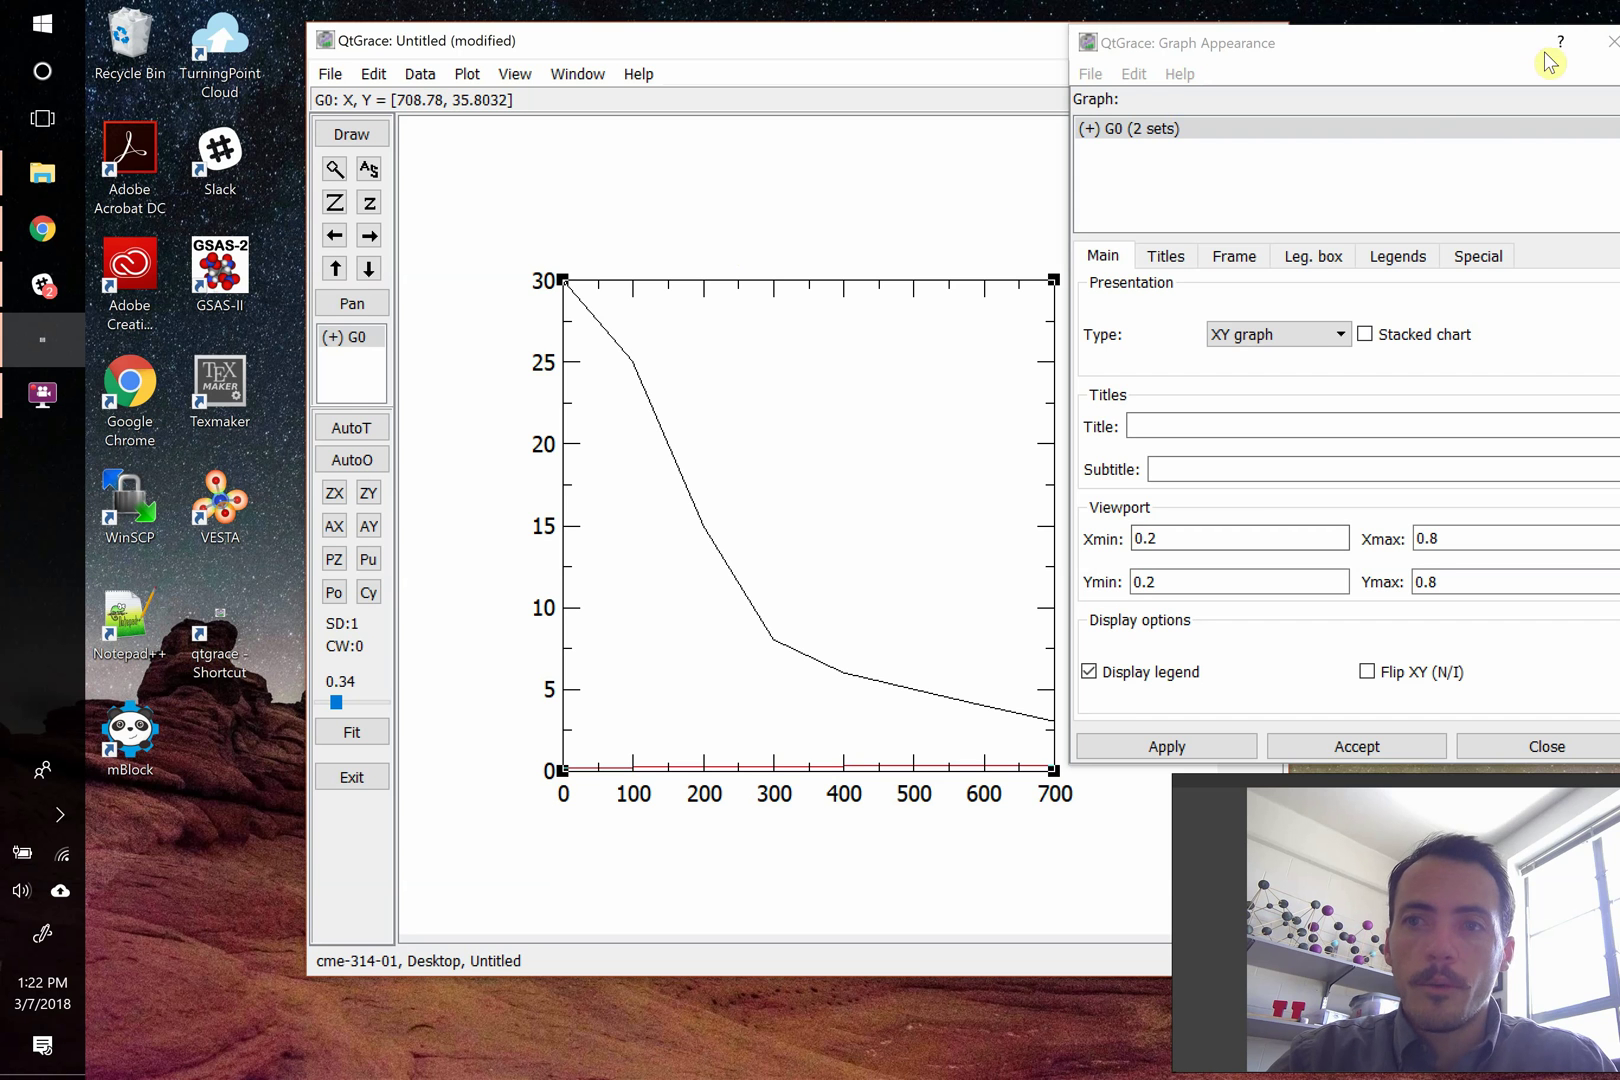
pyautogui.moveTo(1557, 56); pyautogui.dragTo(1284, 72)
pyautogui.click(1342, 56)
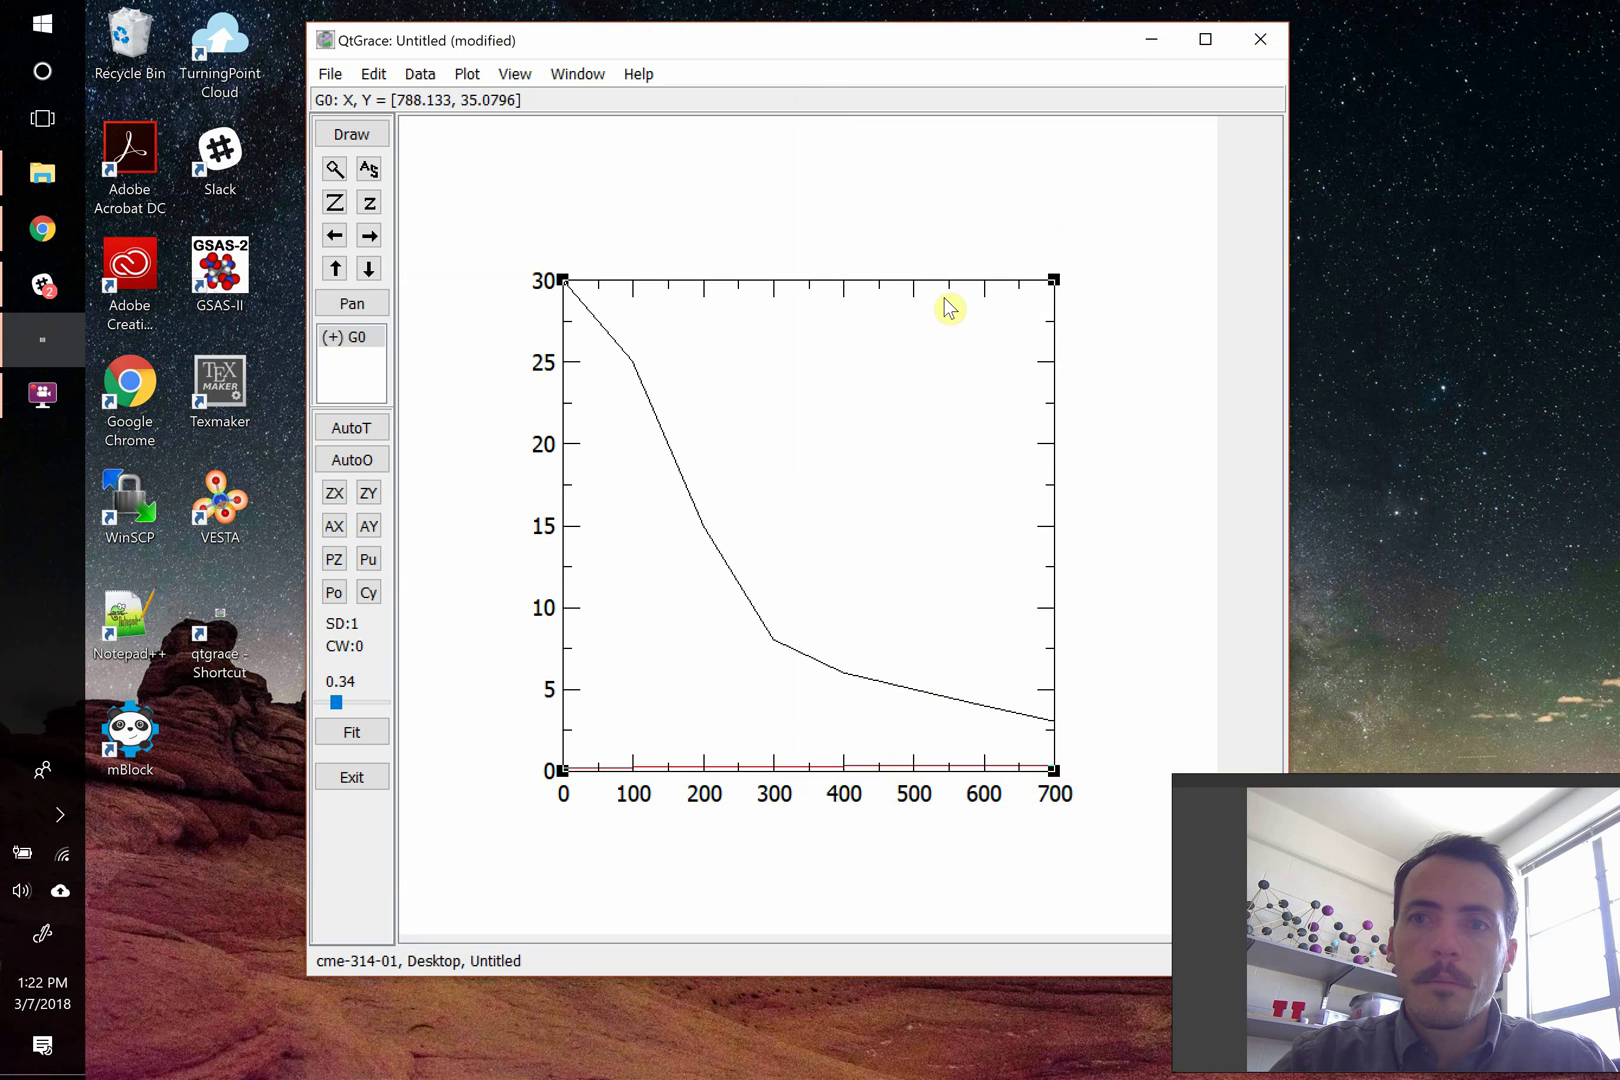
# - Duplicate graph G0 from the Graph Appearance graph list
pyautogui.click(461, 80)
pyautogui.click(470, 143)
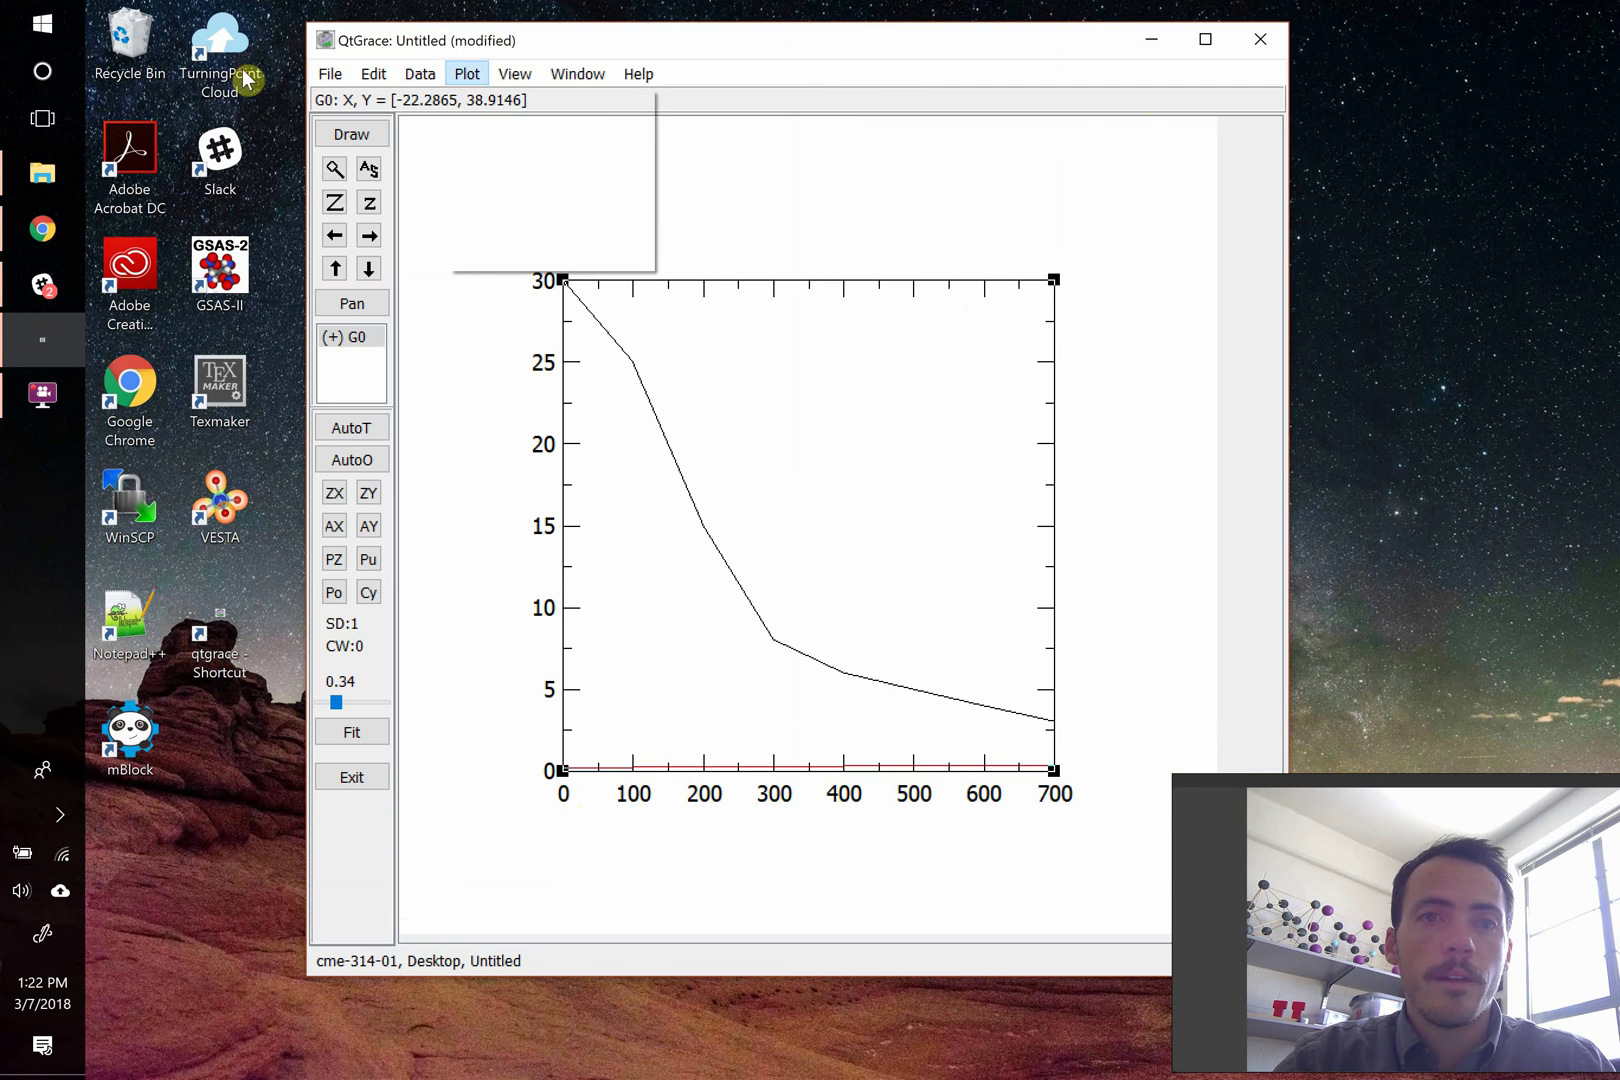
pyautogui.moveTo(642, 151); pyautogui.dragTo(1215, 54)
pyautogui.rightClick(1172, 133)
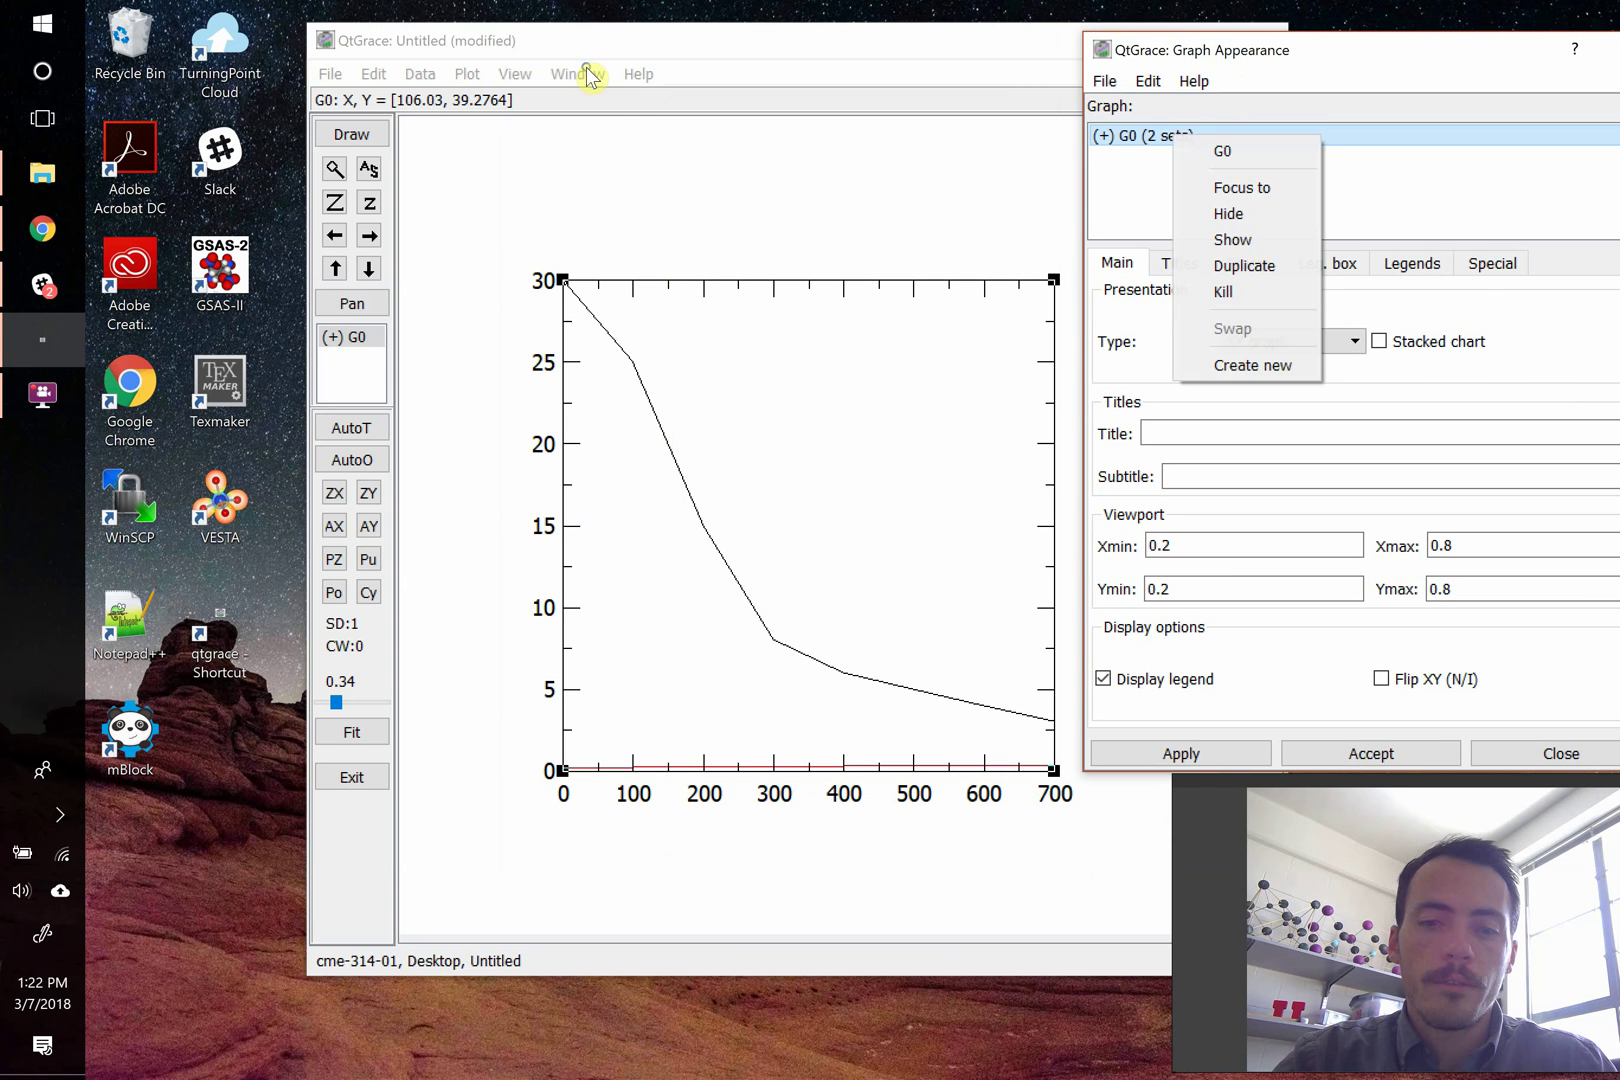
pyautogui.click(1230, 265)
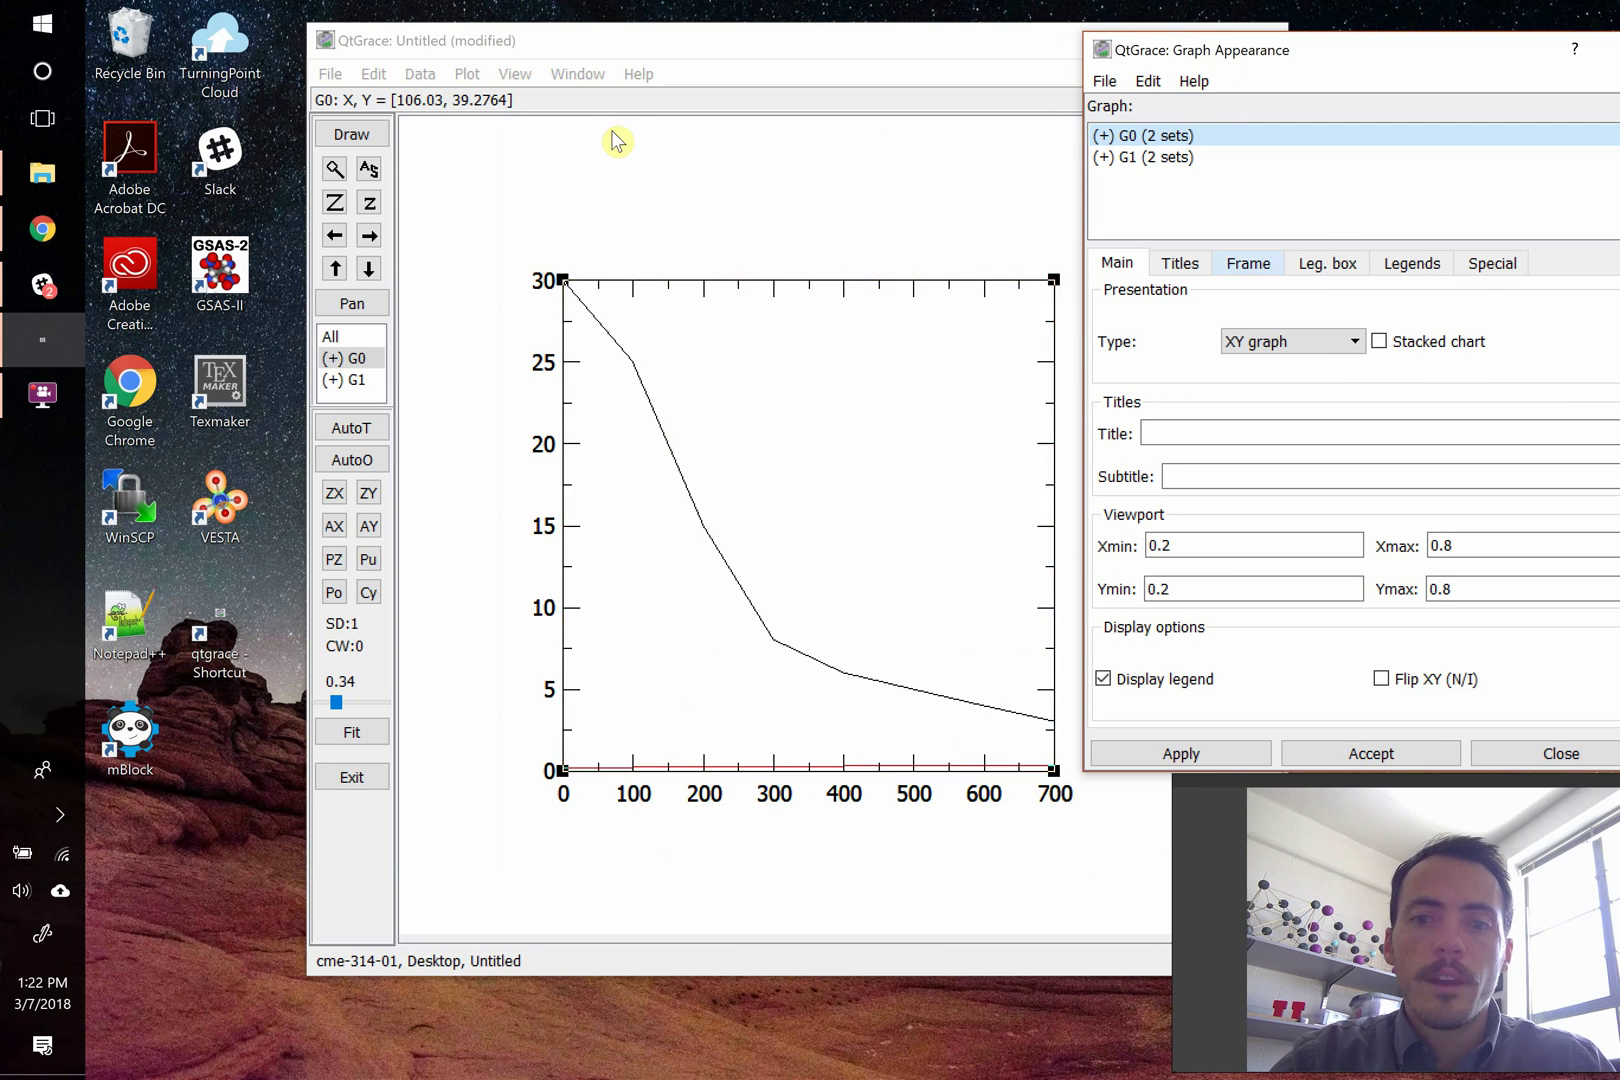
# - Select the new graph G1 and focus its viewport X fields
pyautogui.click(1145, 157)
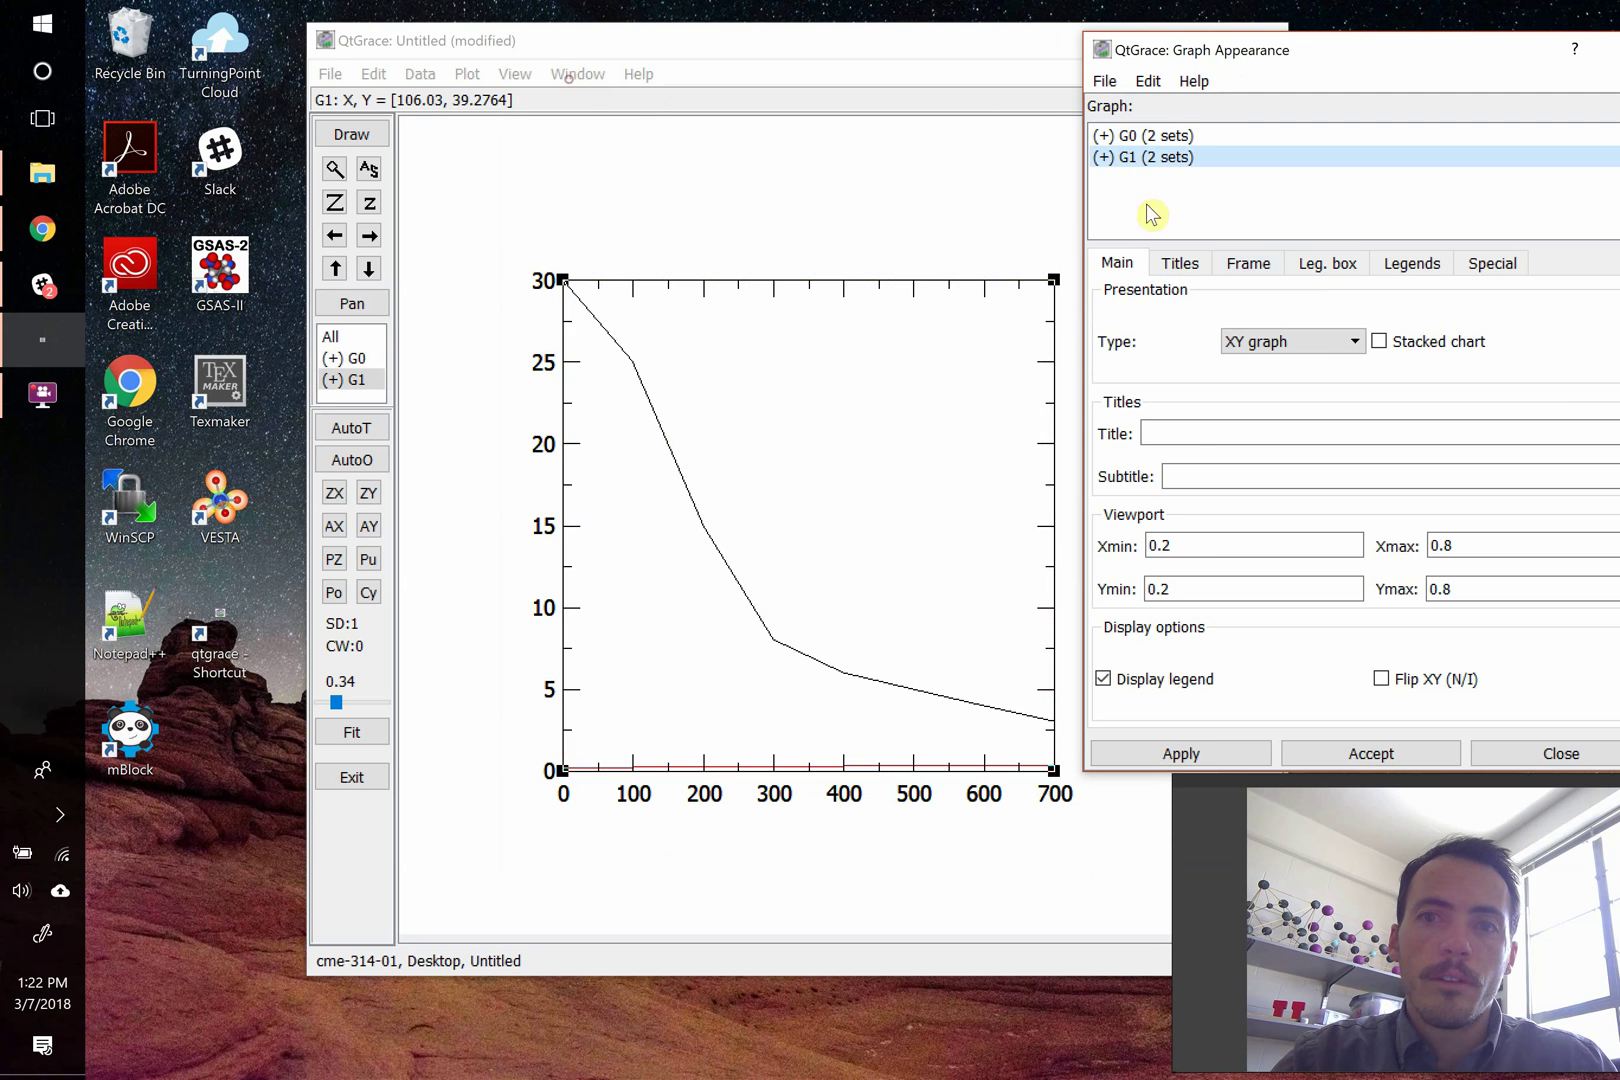
pyautogui.click(1179, 545)
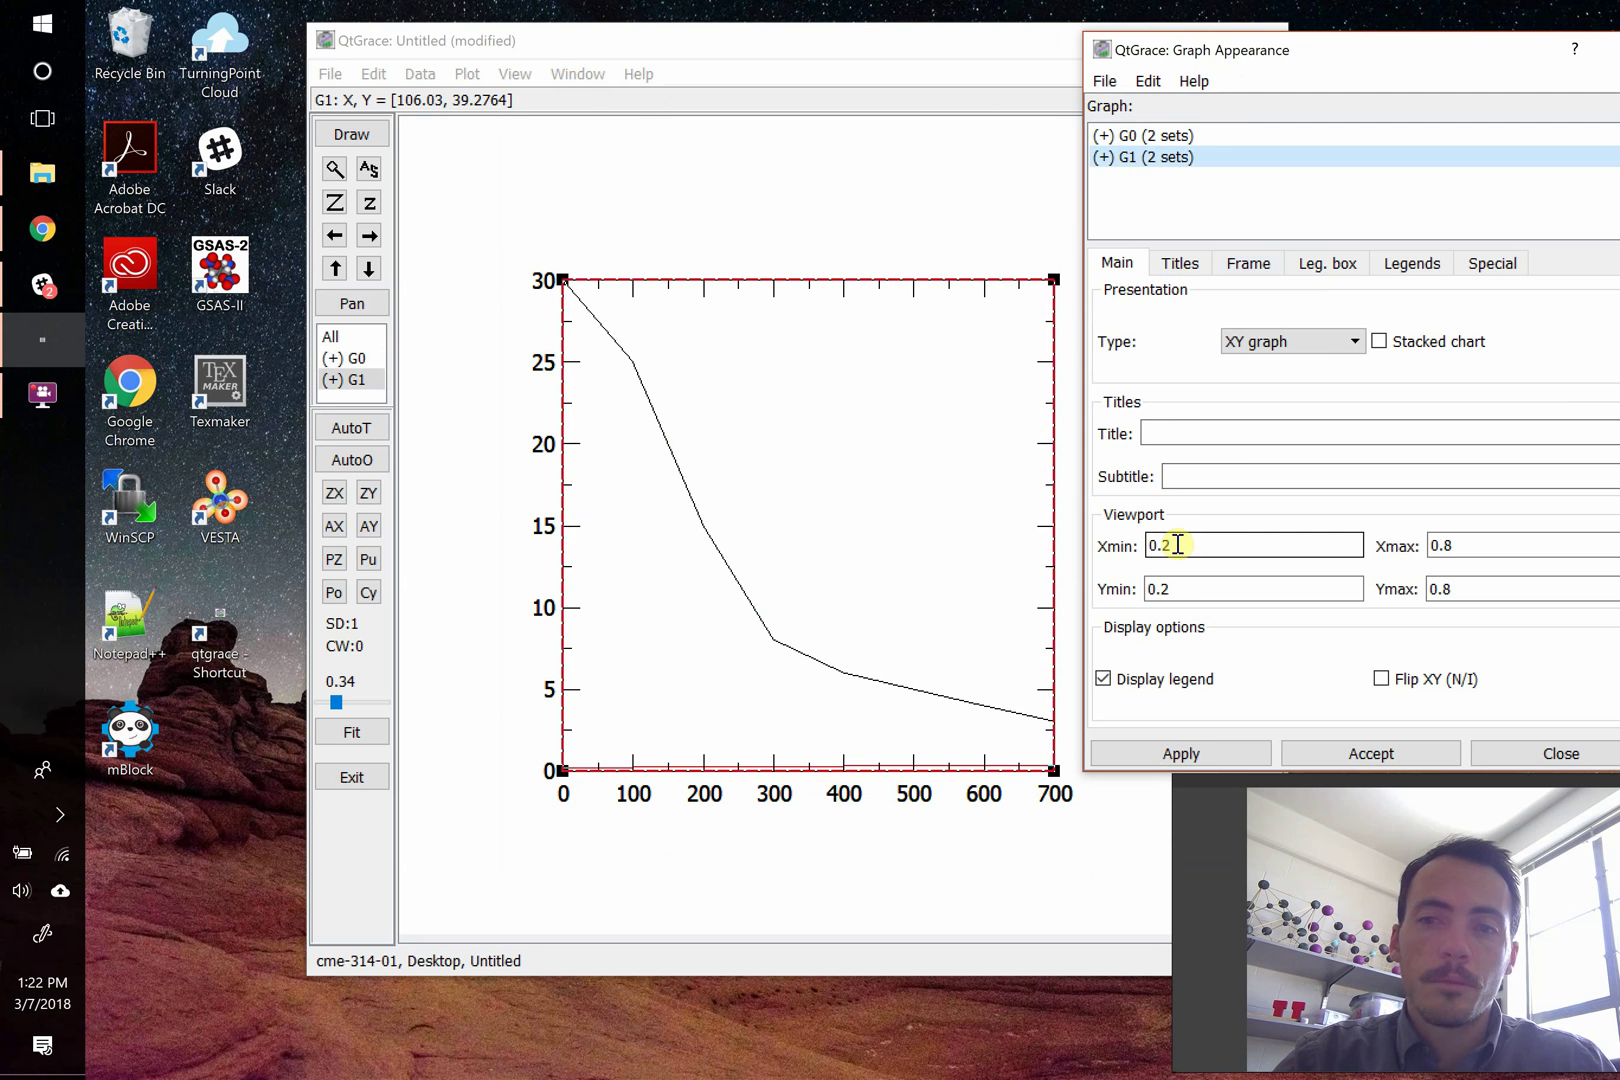
pyautogui.click(1468, 541)
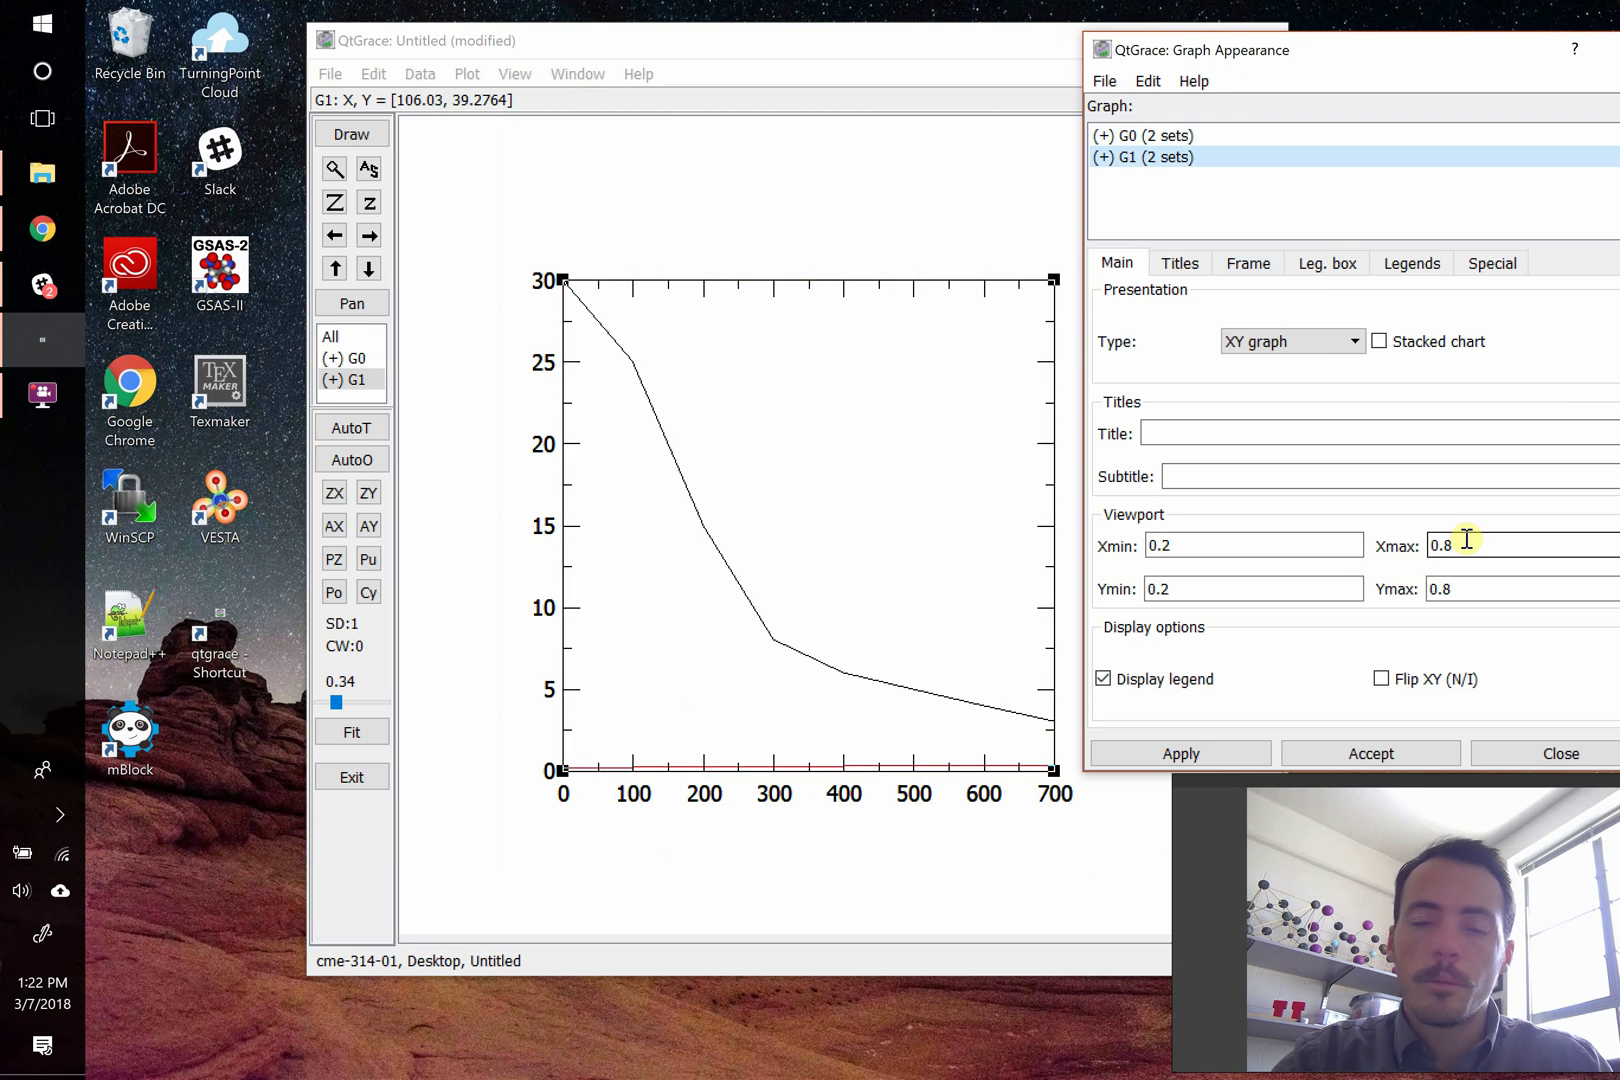
pyautogui.click(1237, 555)
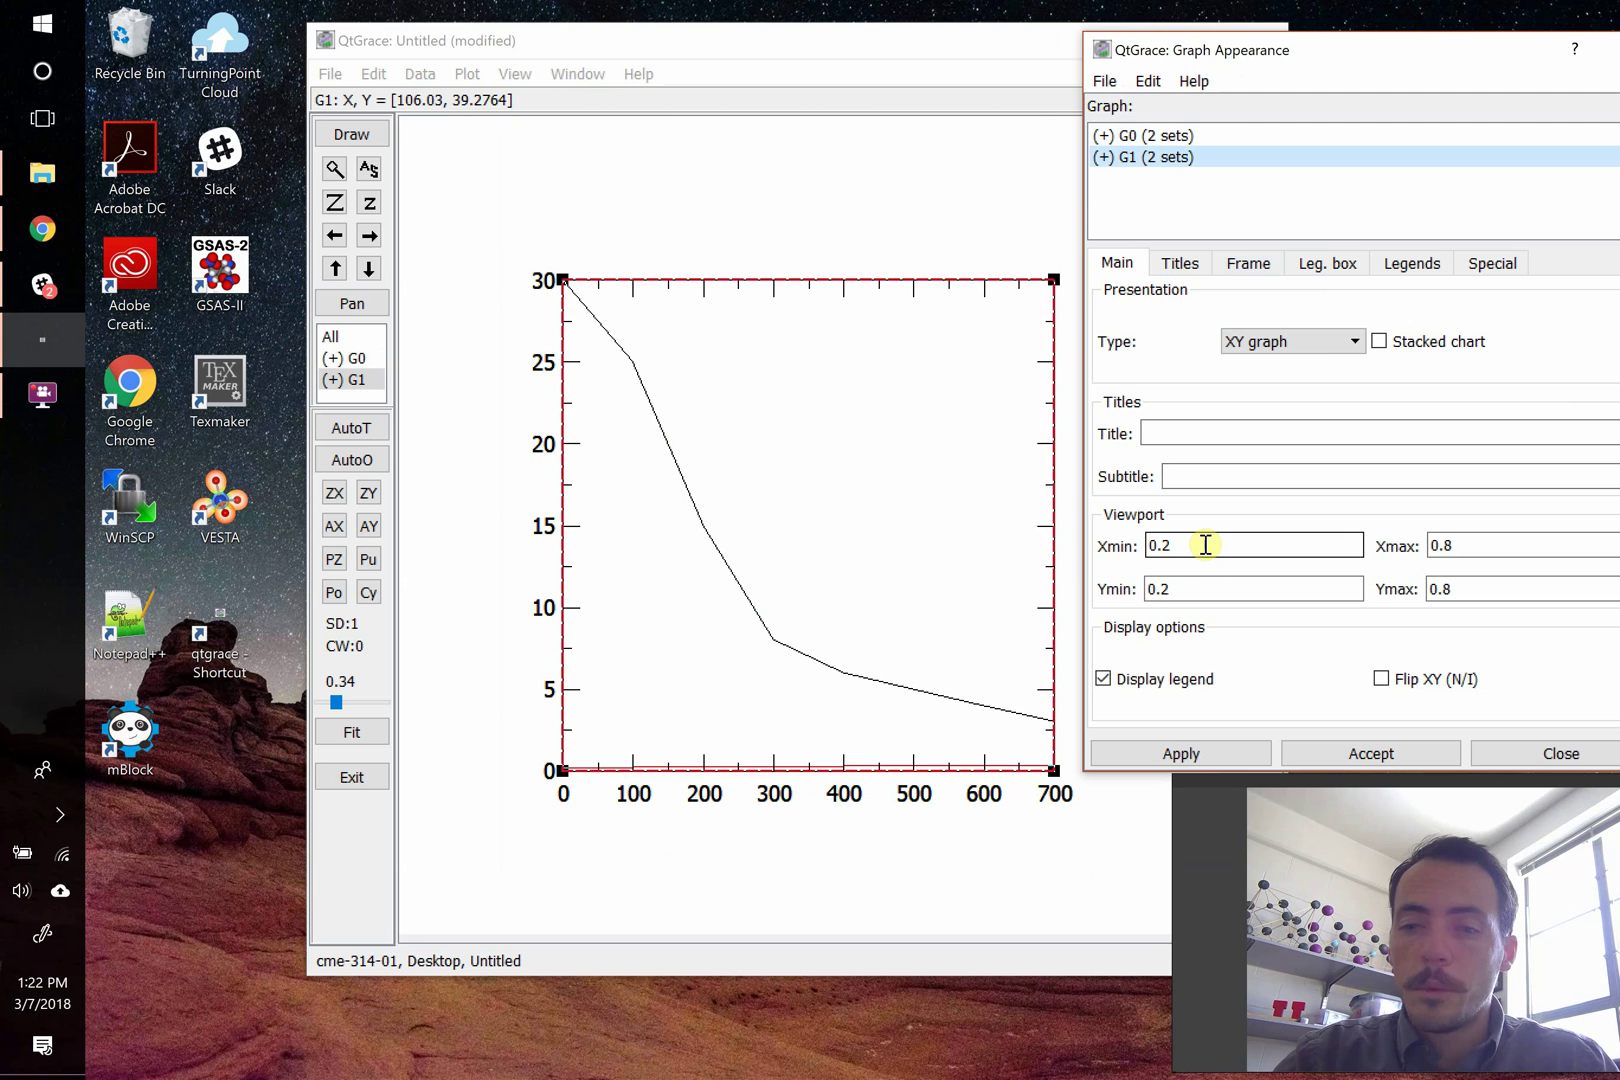
# - Set G1's viewport Ymin to 0.52 and G0's Ymax to 0.49, applying each
pyautogui.click(1185, 589)
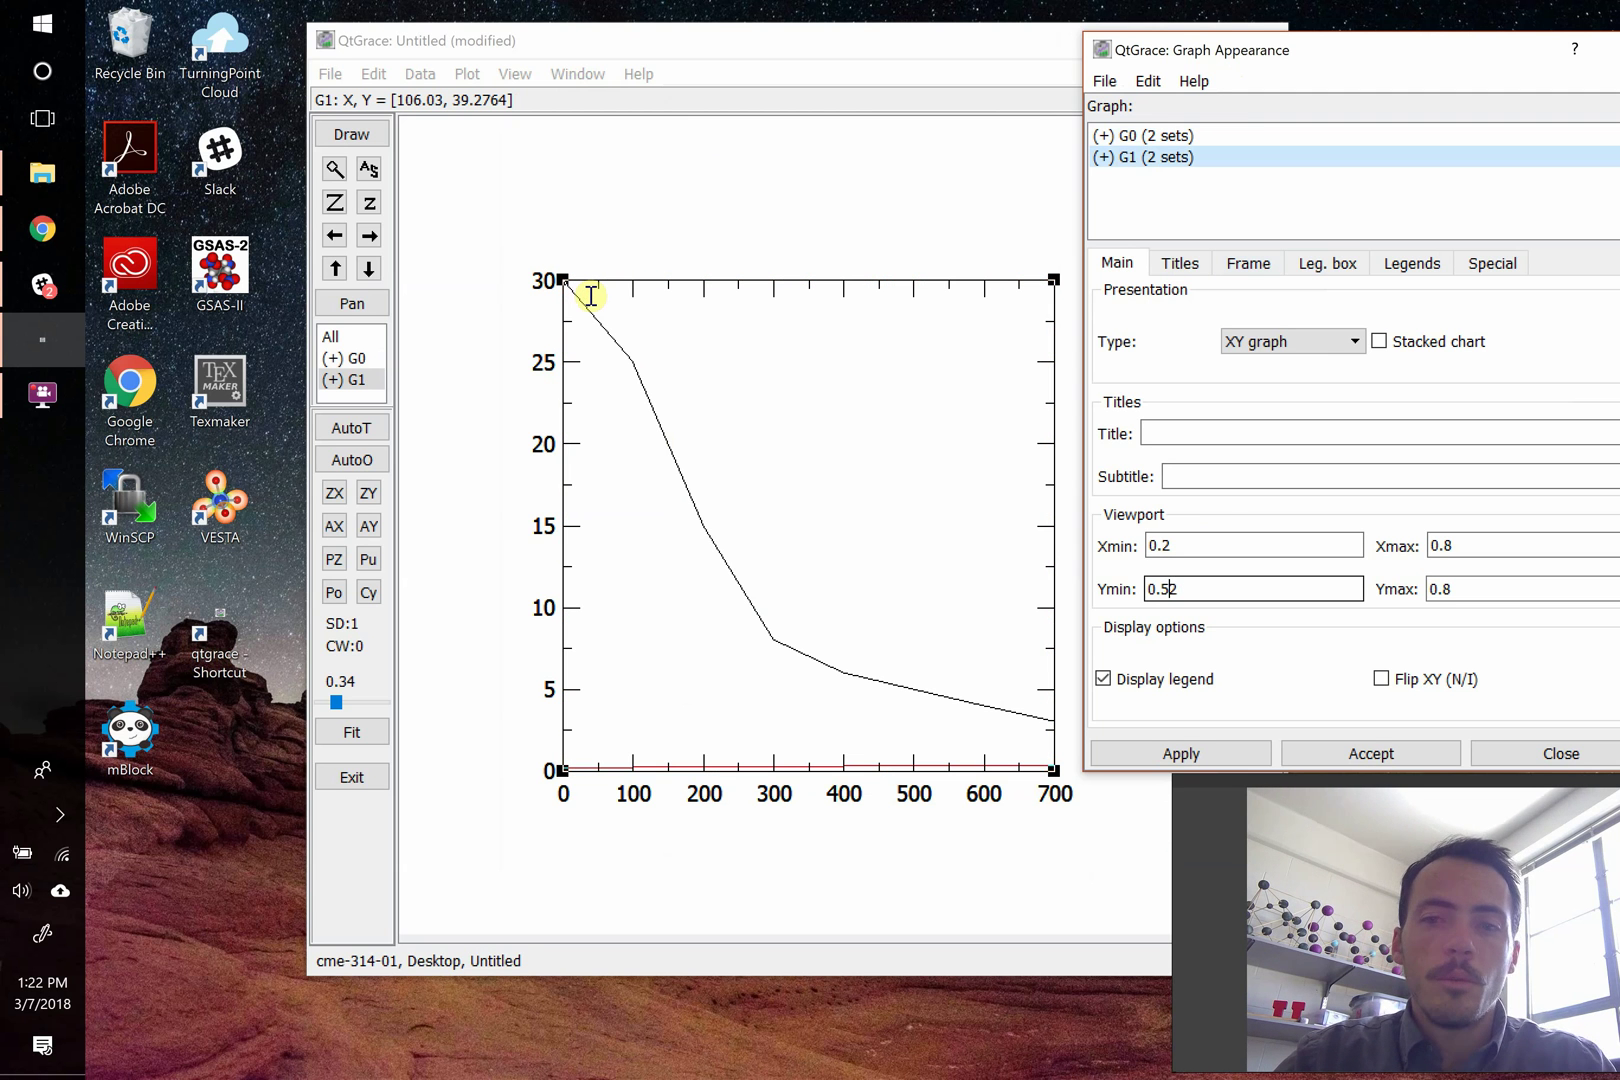
pyautogui.click(1226, 752)
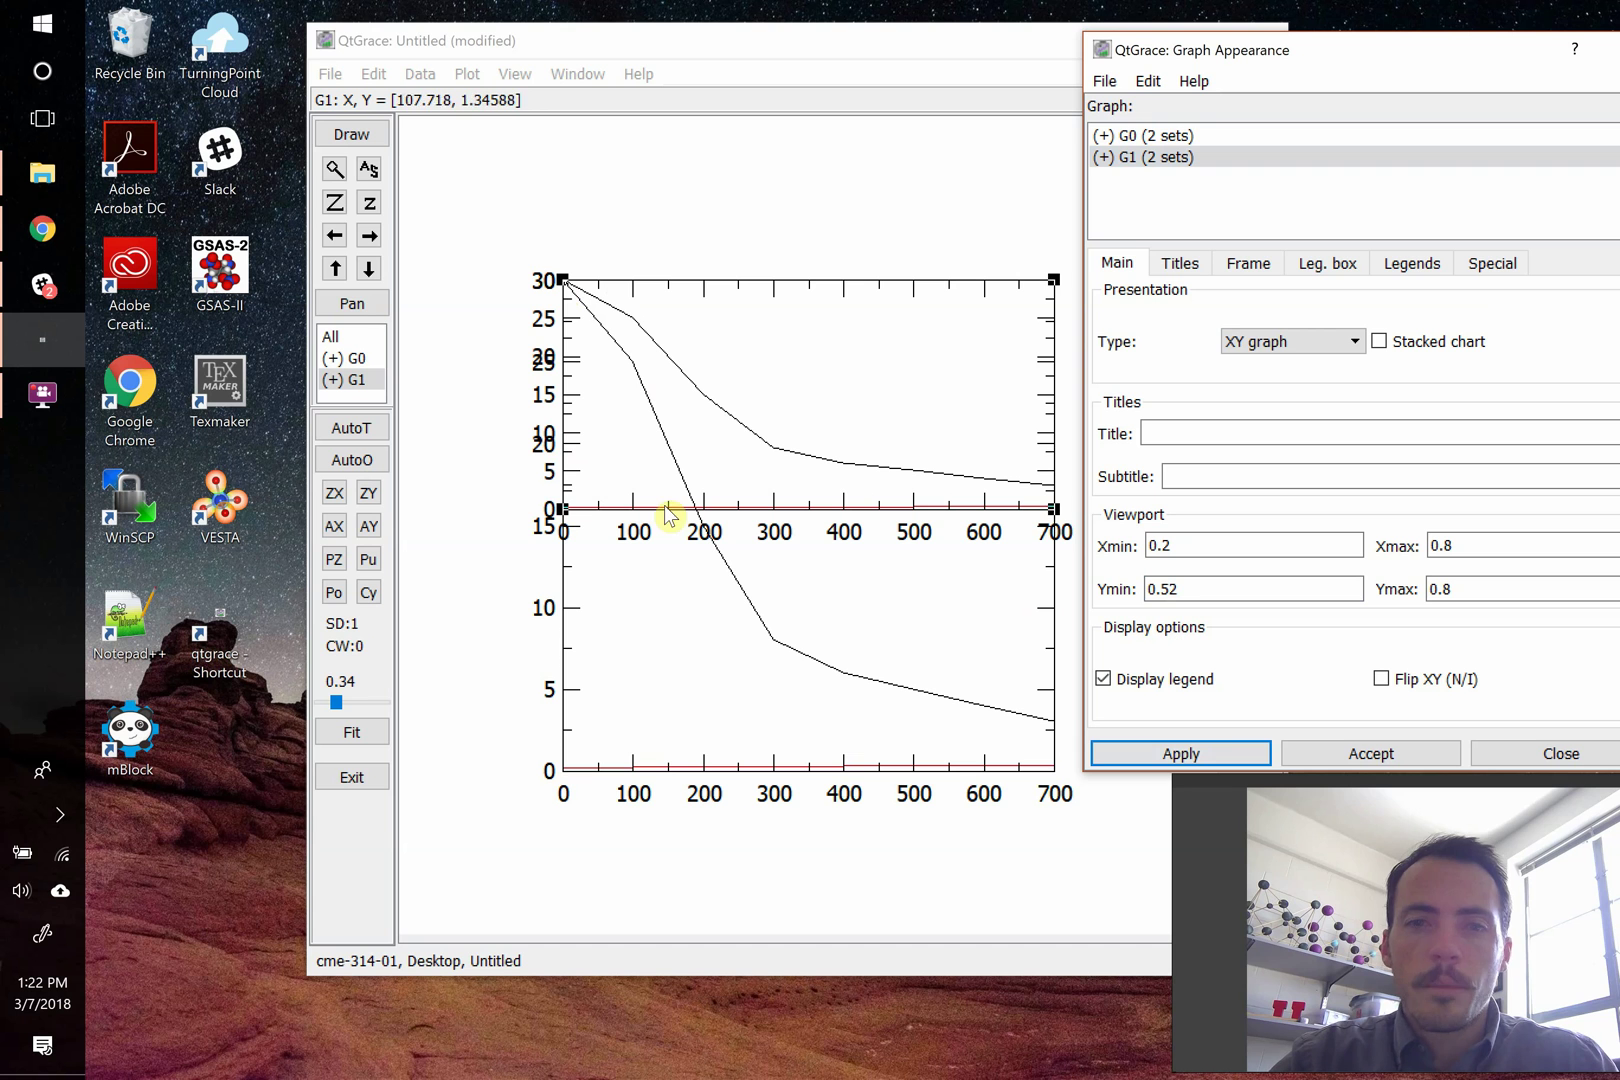
pyautogui.click(1147, 135)
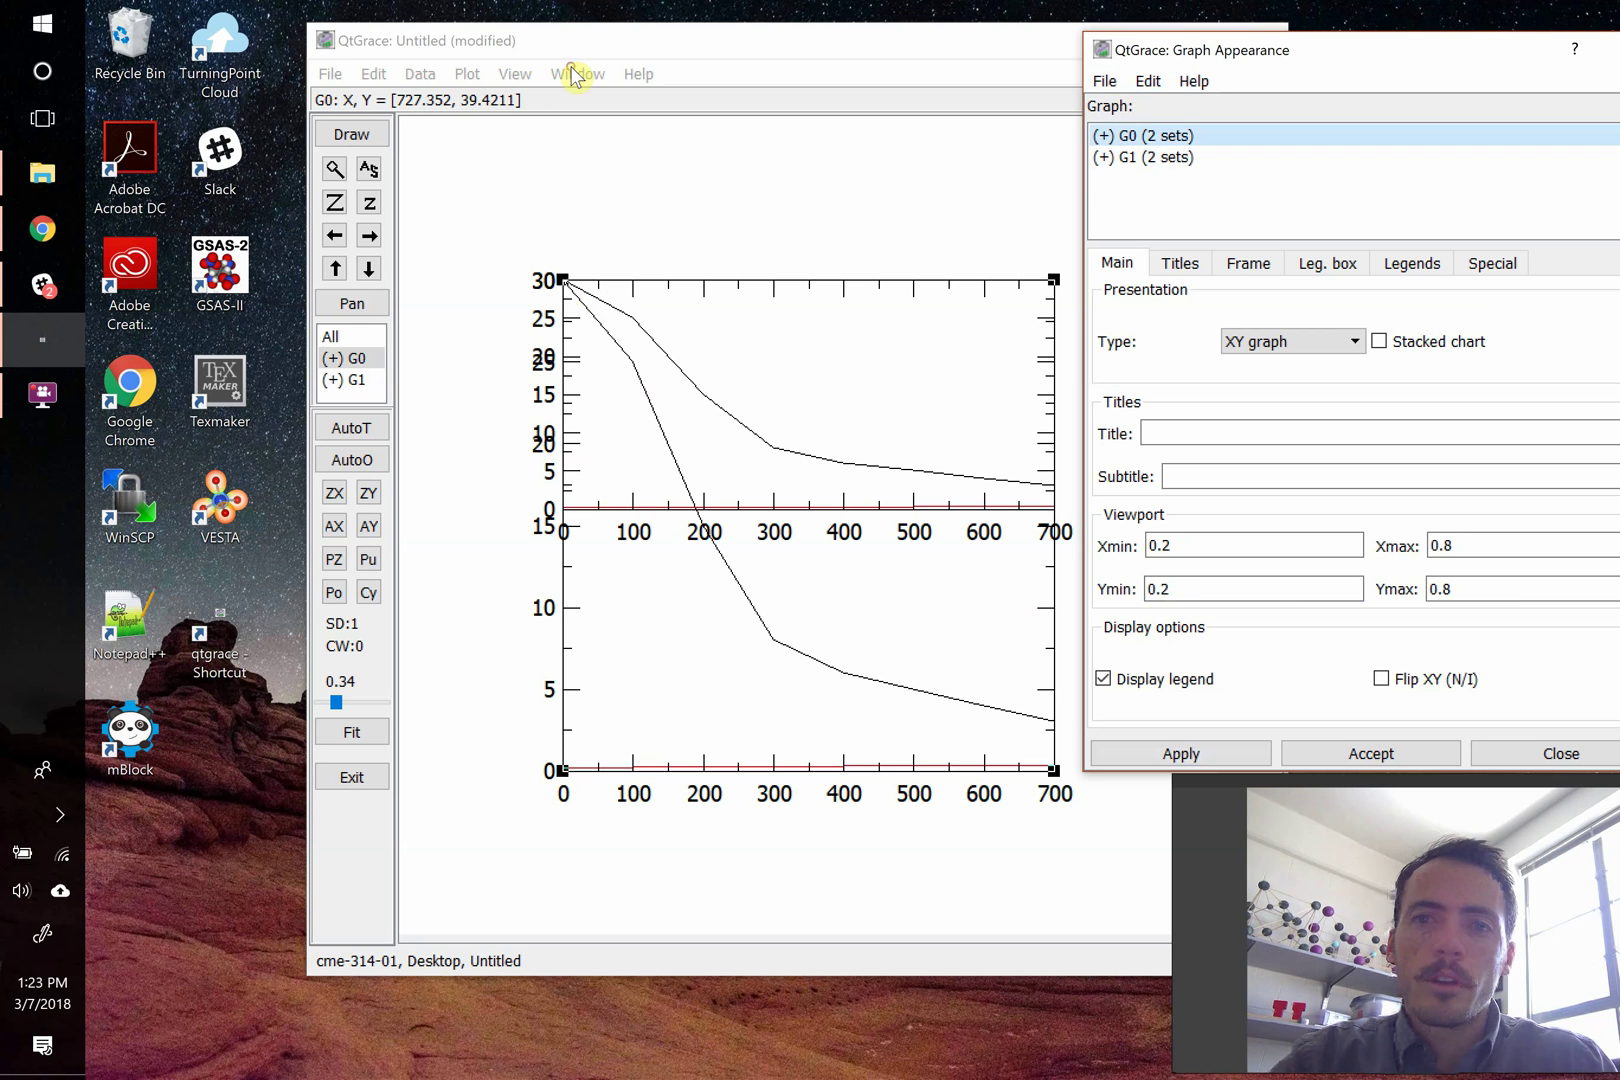
pyautogui.click(1475, 588)
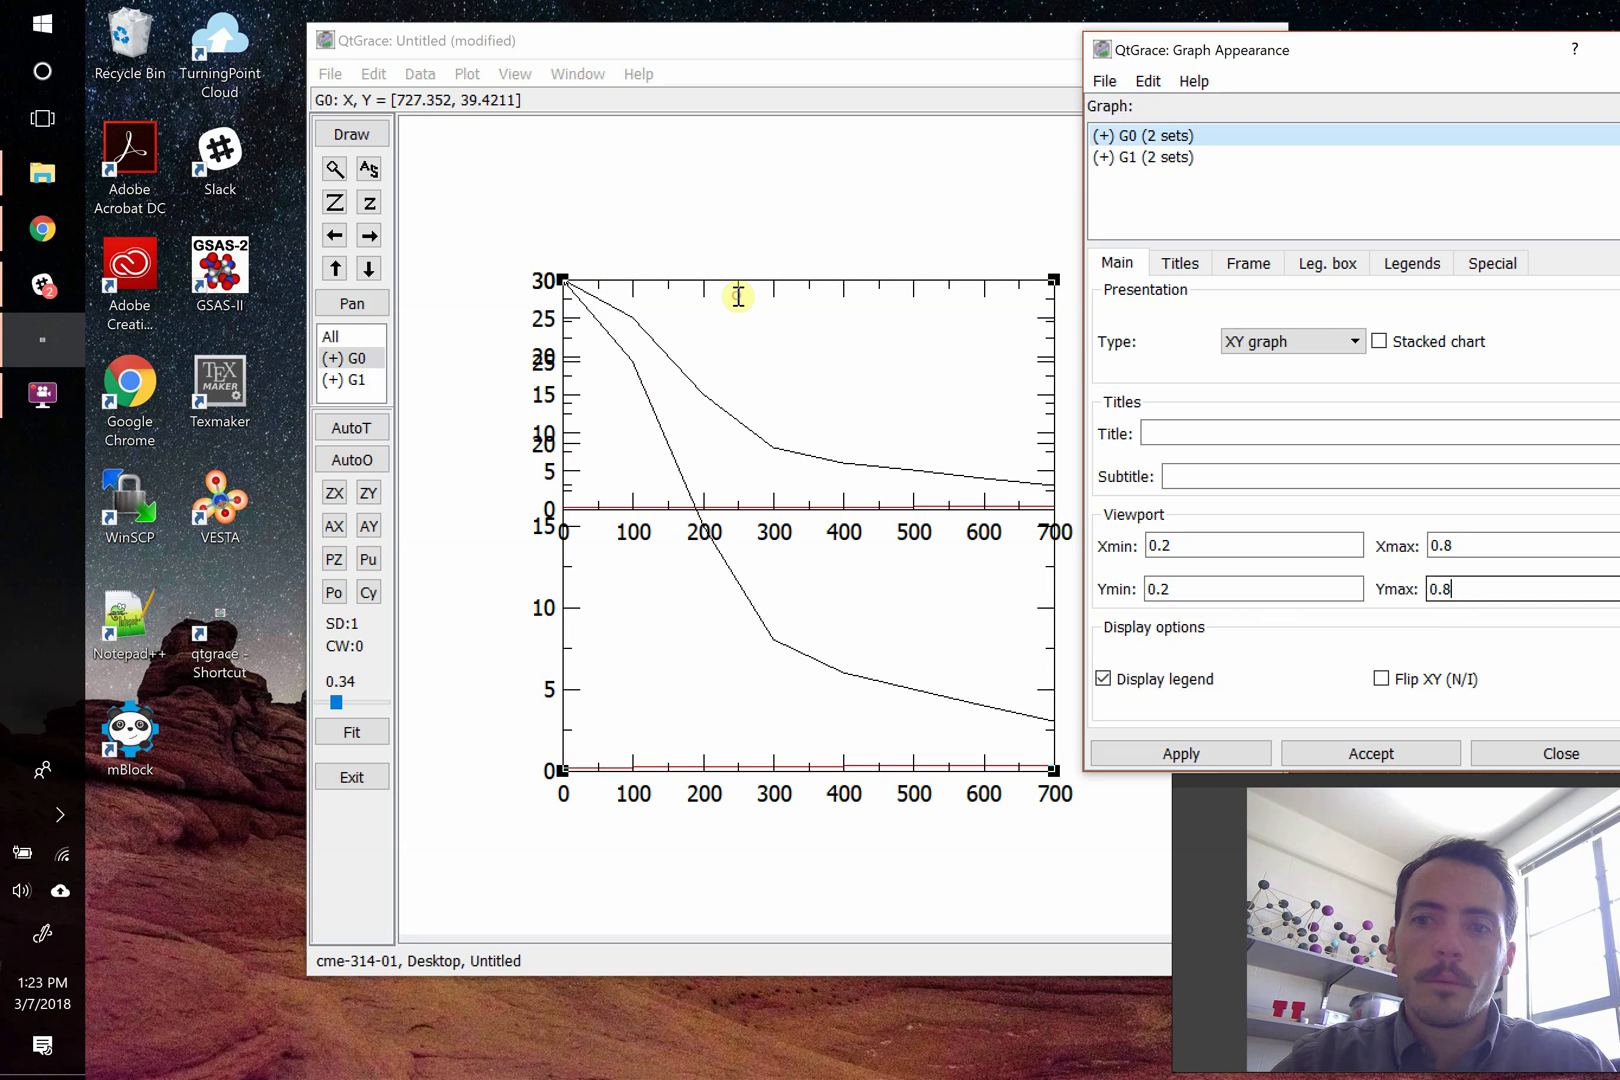
pyautogui.write('4')
pyautogui.click(1252, 753)
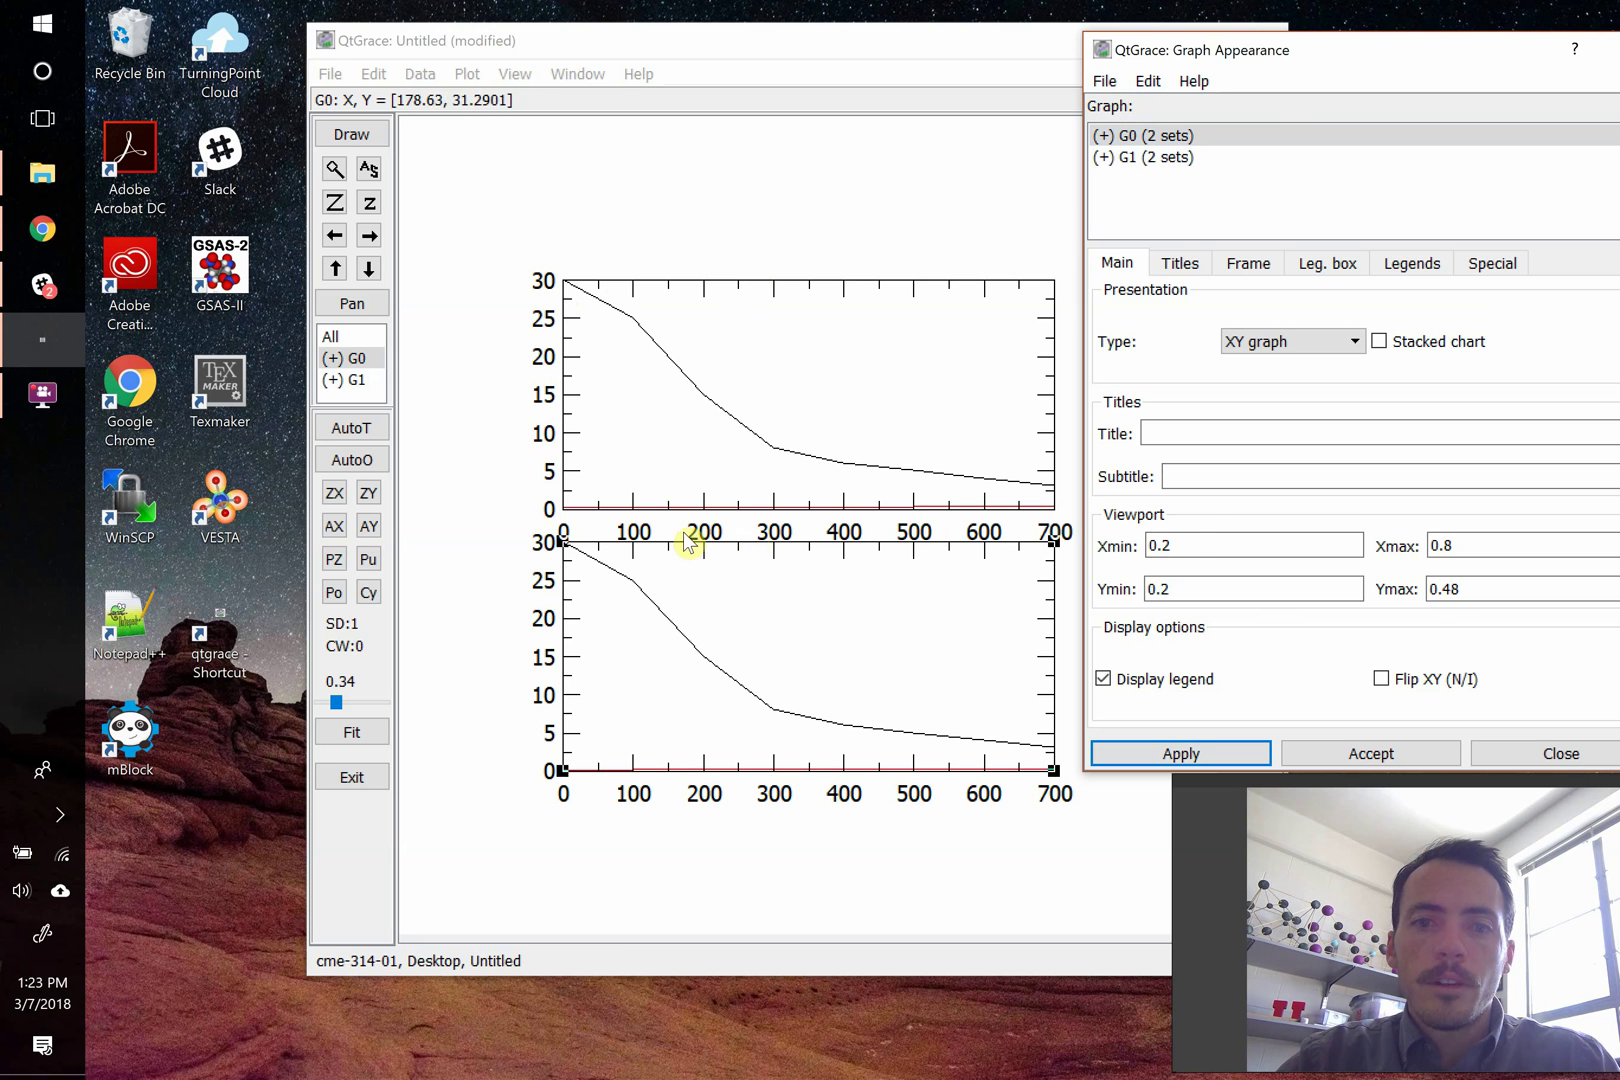
pyautogui.click(1488, 586)
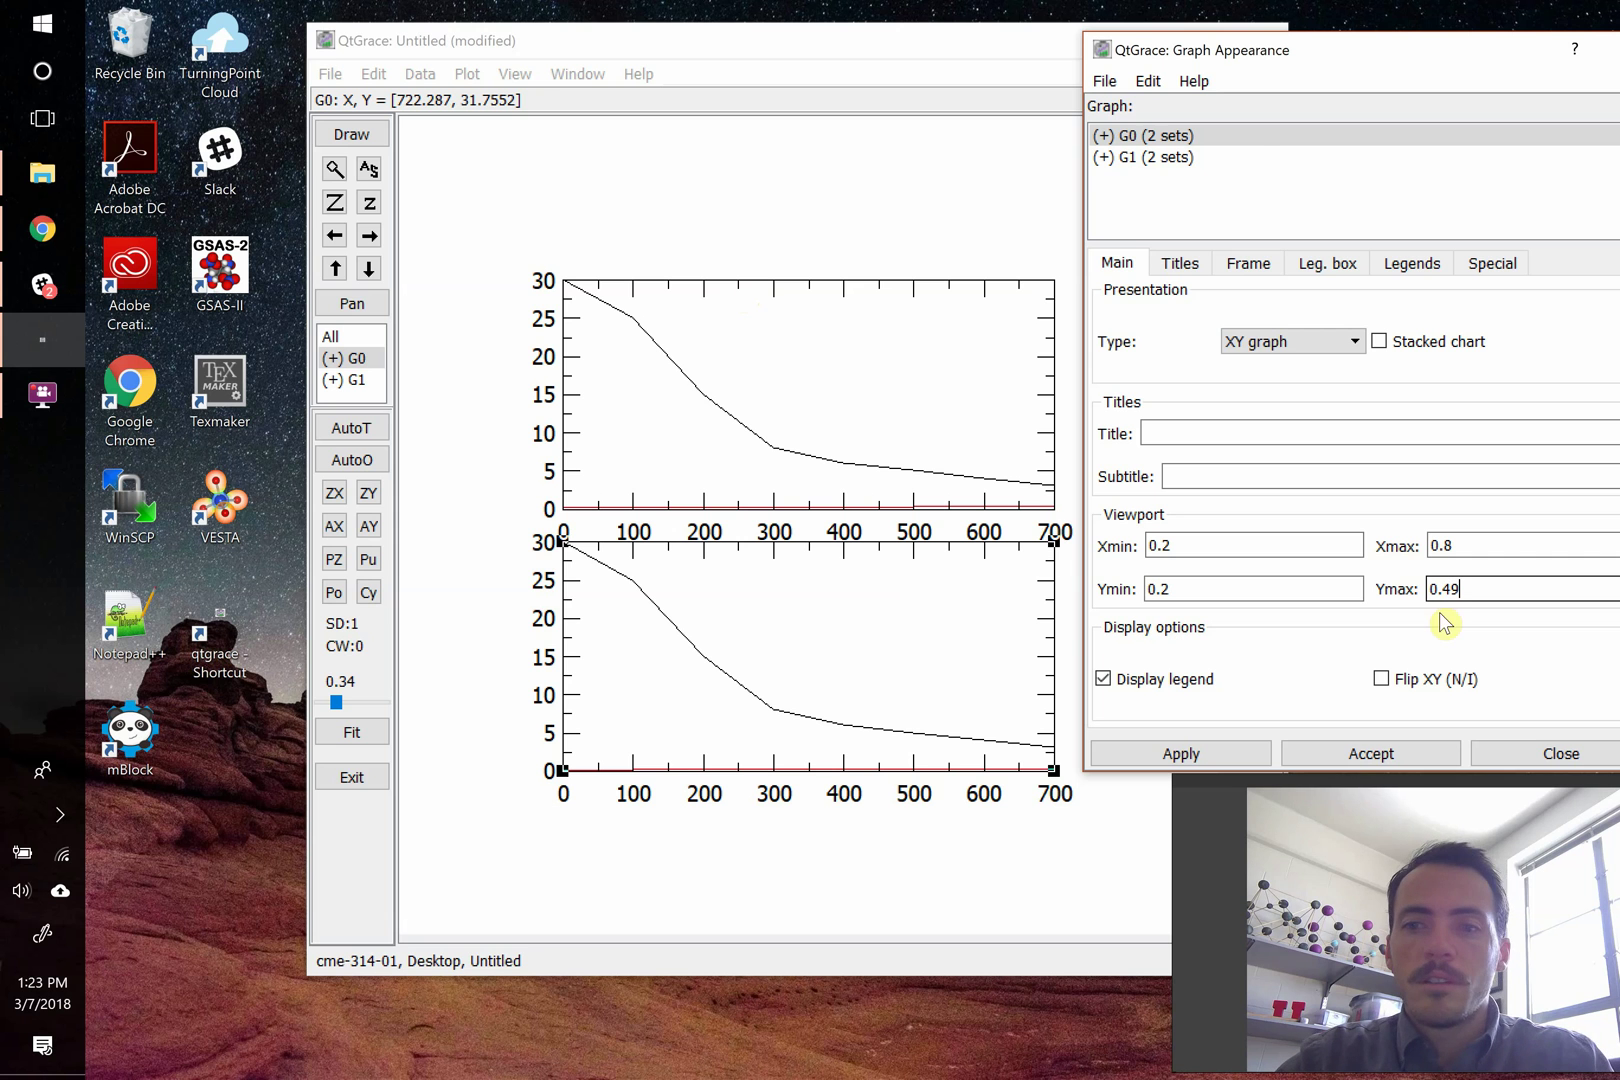
pyautogui.click(1252, 753)
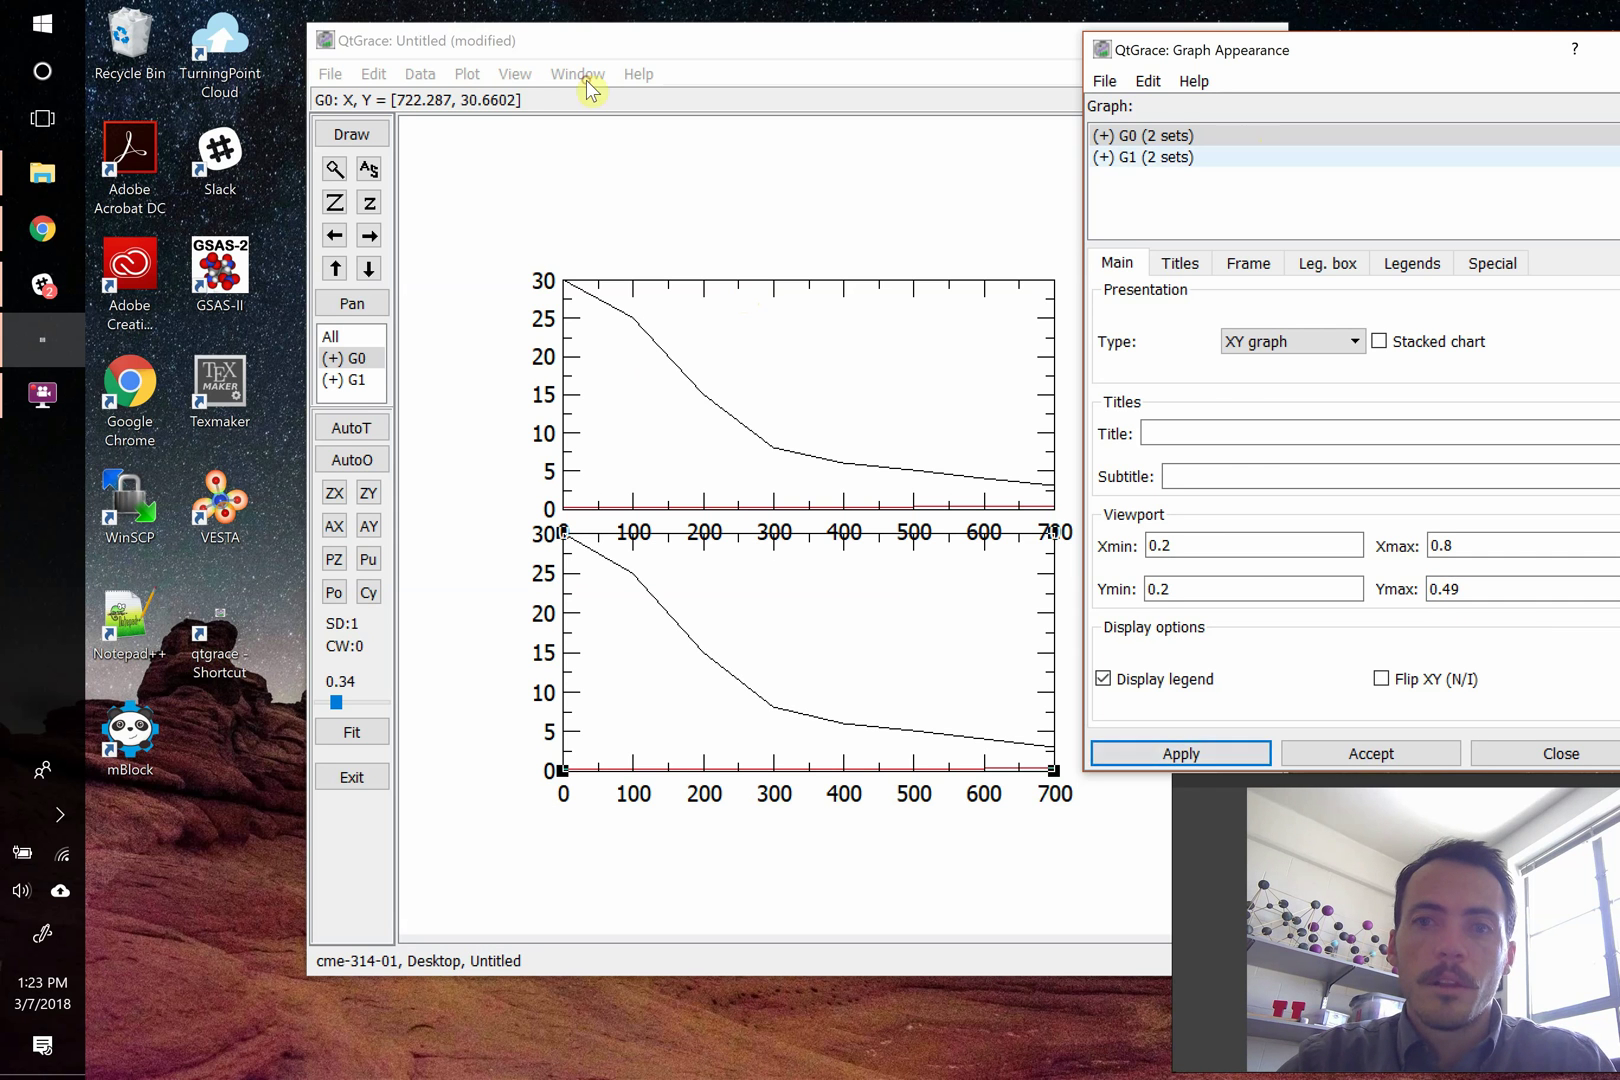
# - Change G1's viewport Ymin to 0.51 and accept the layout
pyautogui.click(1243, 157)
pyautogui.click(1244, 584)
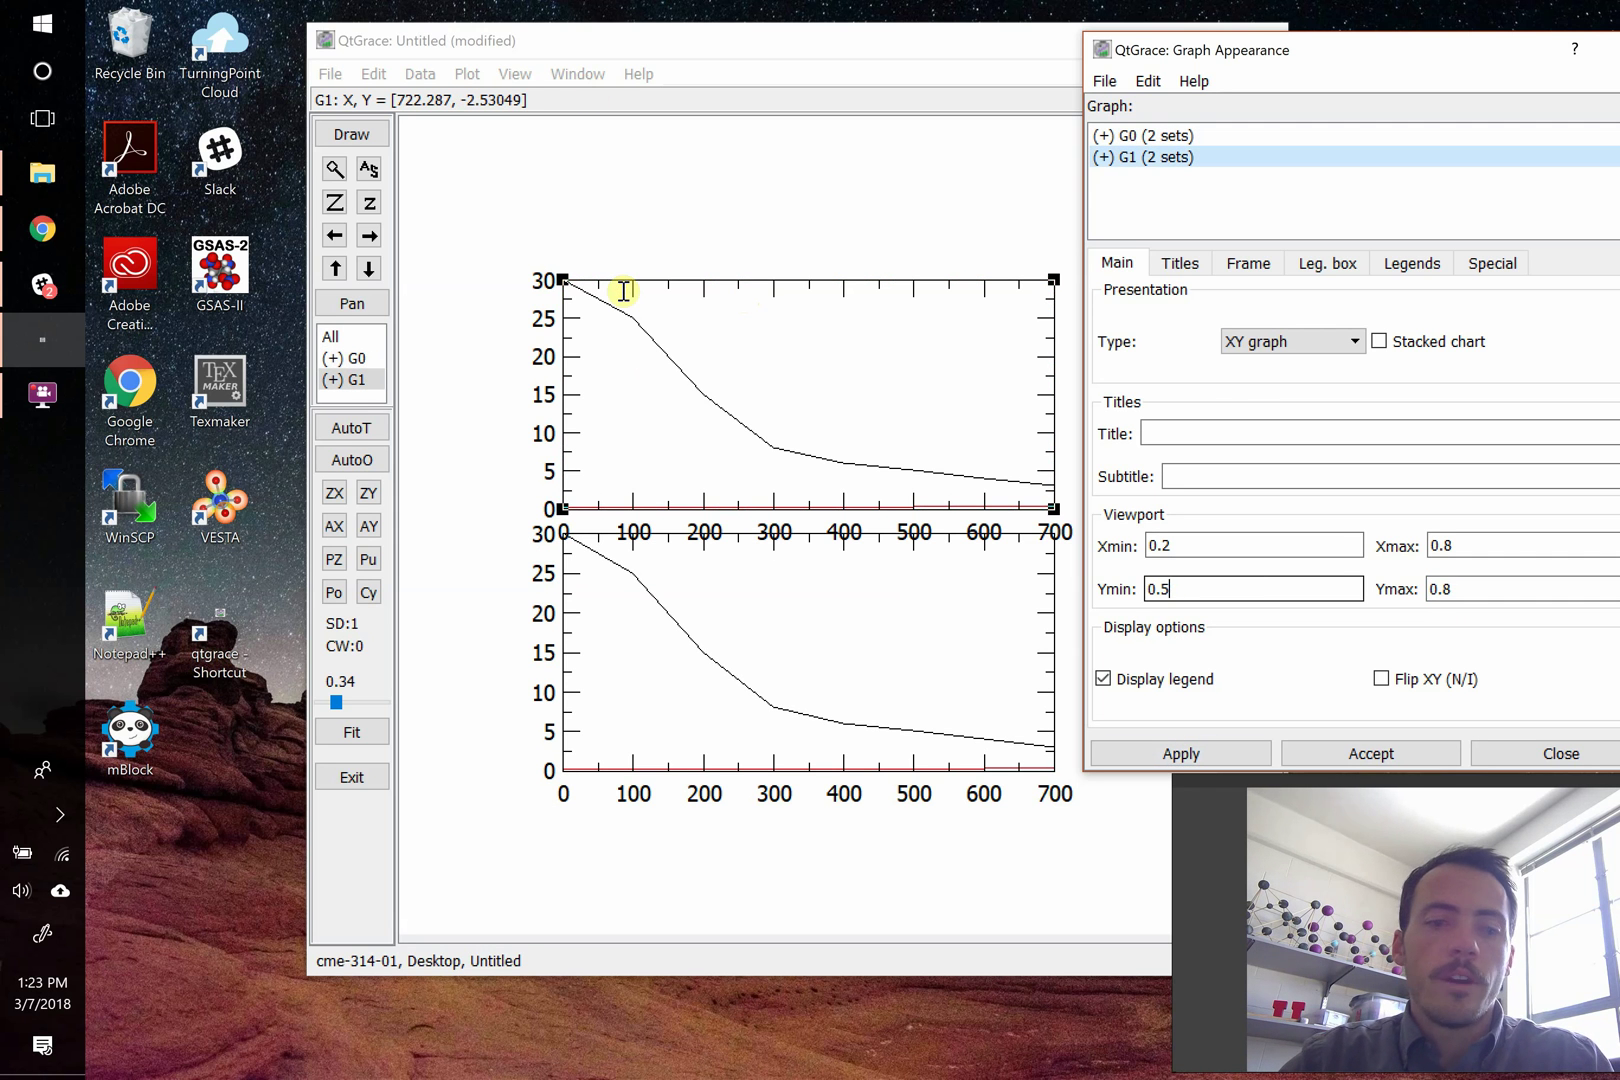
pyautogui.click(1181, 753)
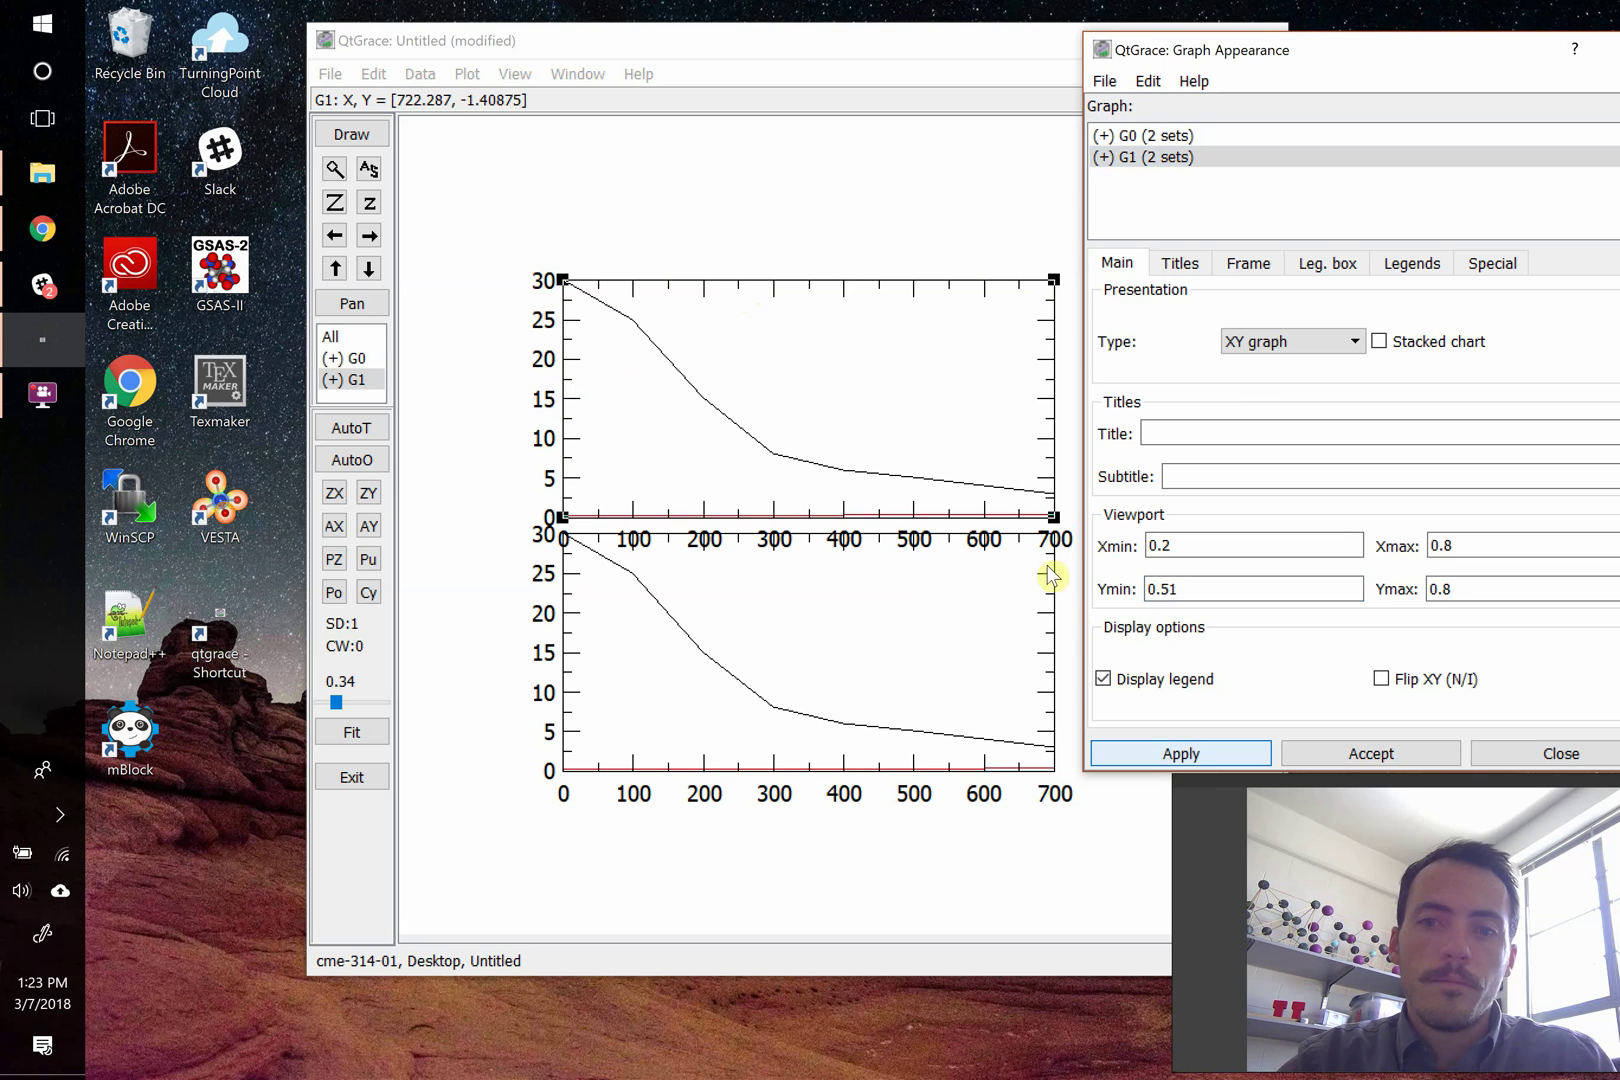
pyautogui.click(1380, 755)
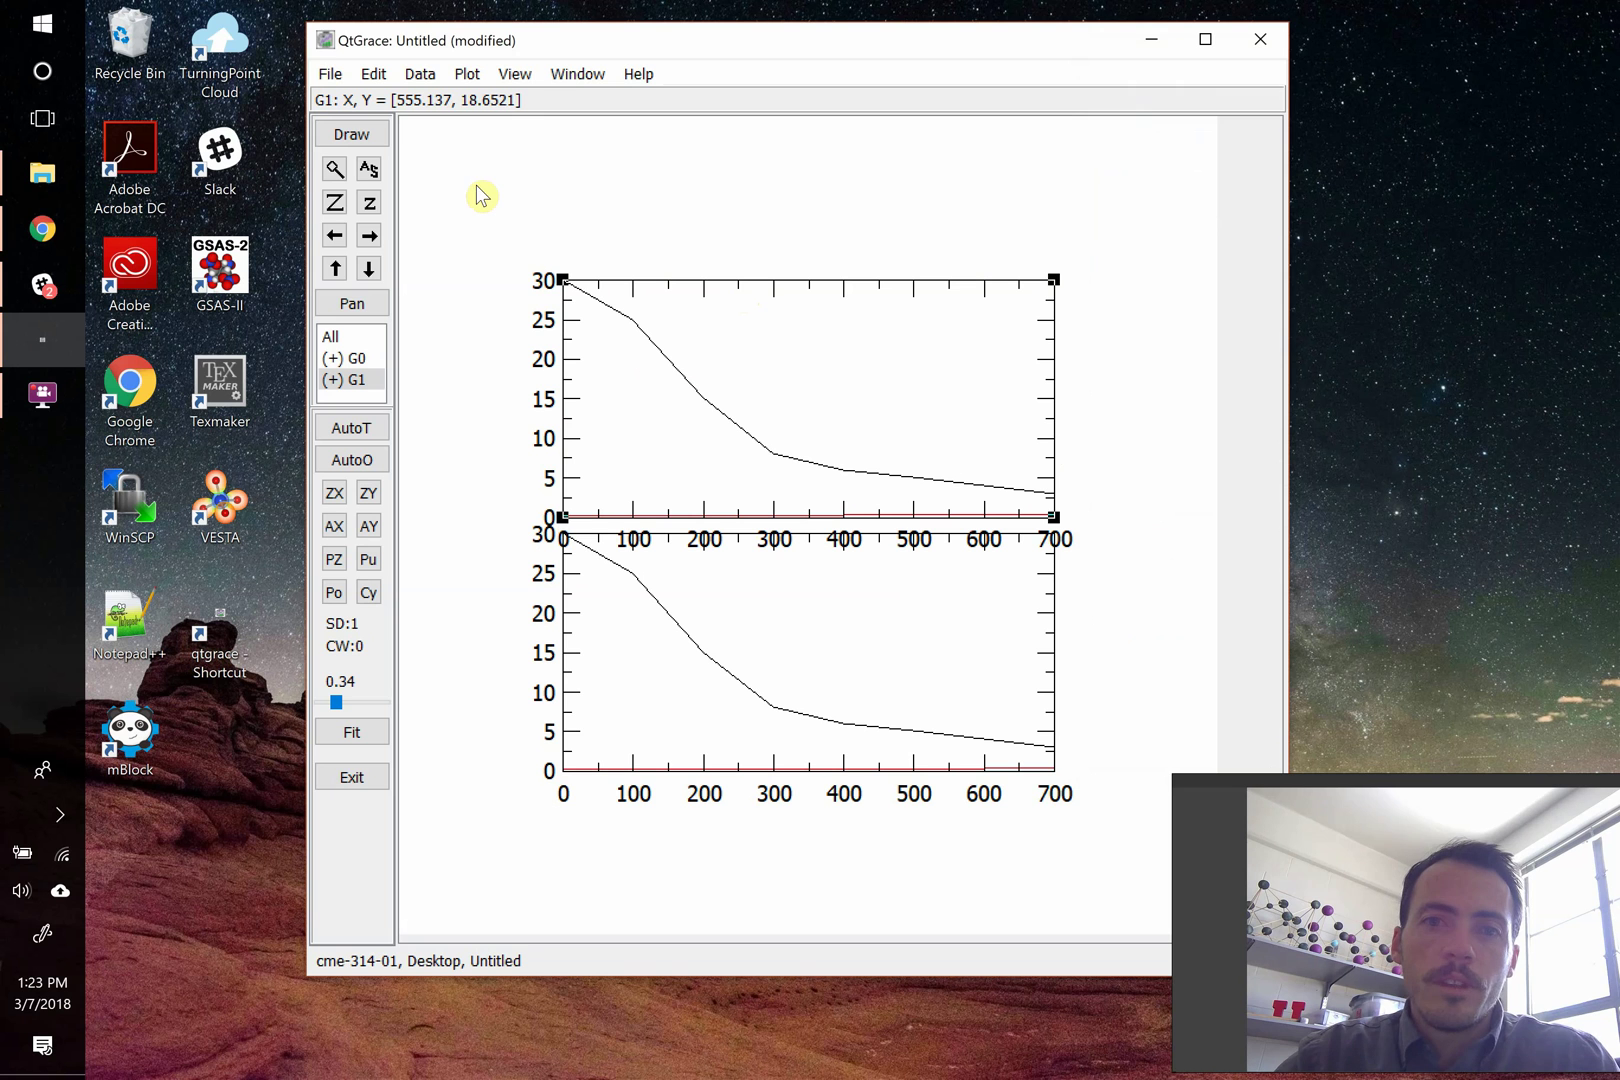
# - Set the upper graph's x-axis tick label char size to 0 and apply
pyautogui.click(466, 74)
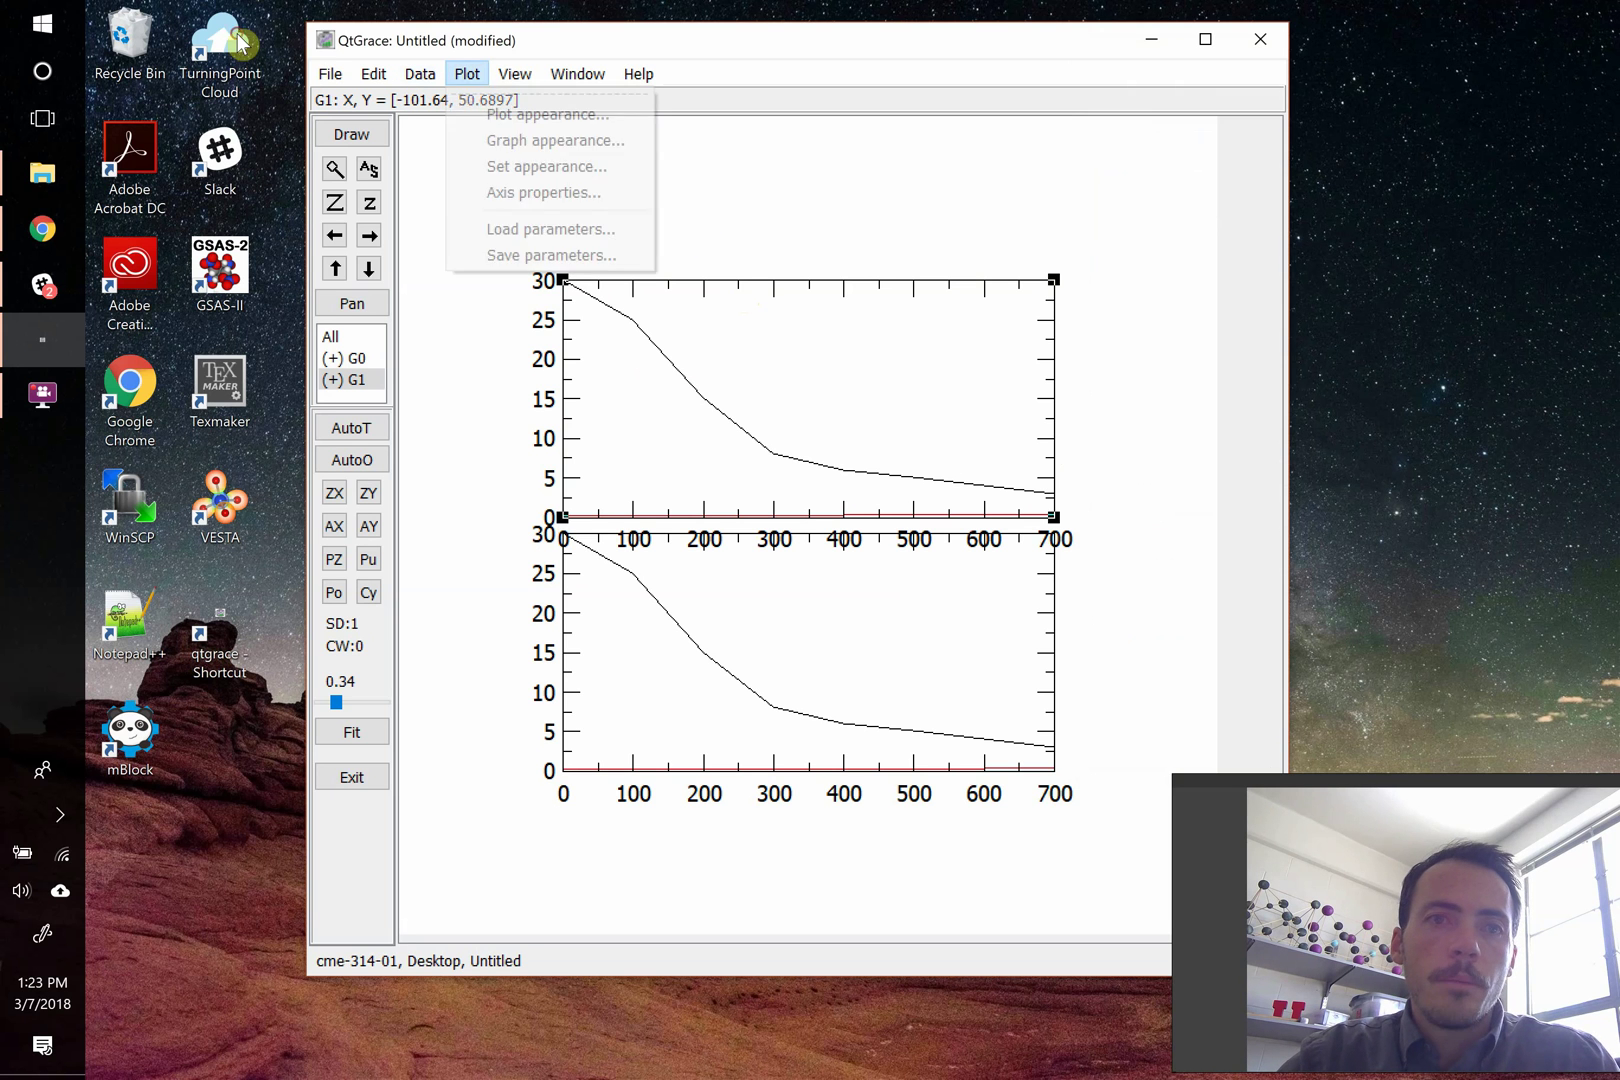
pyautogui.click(464, 76)
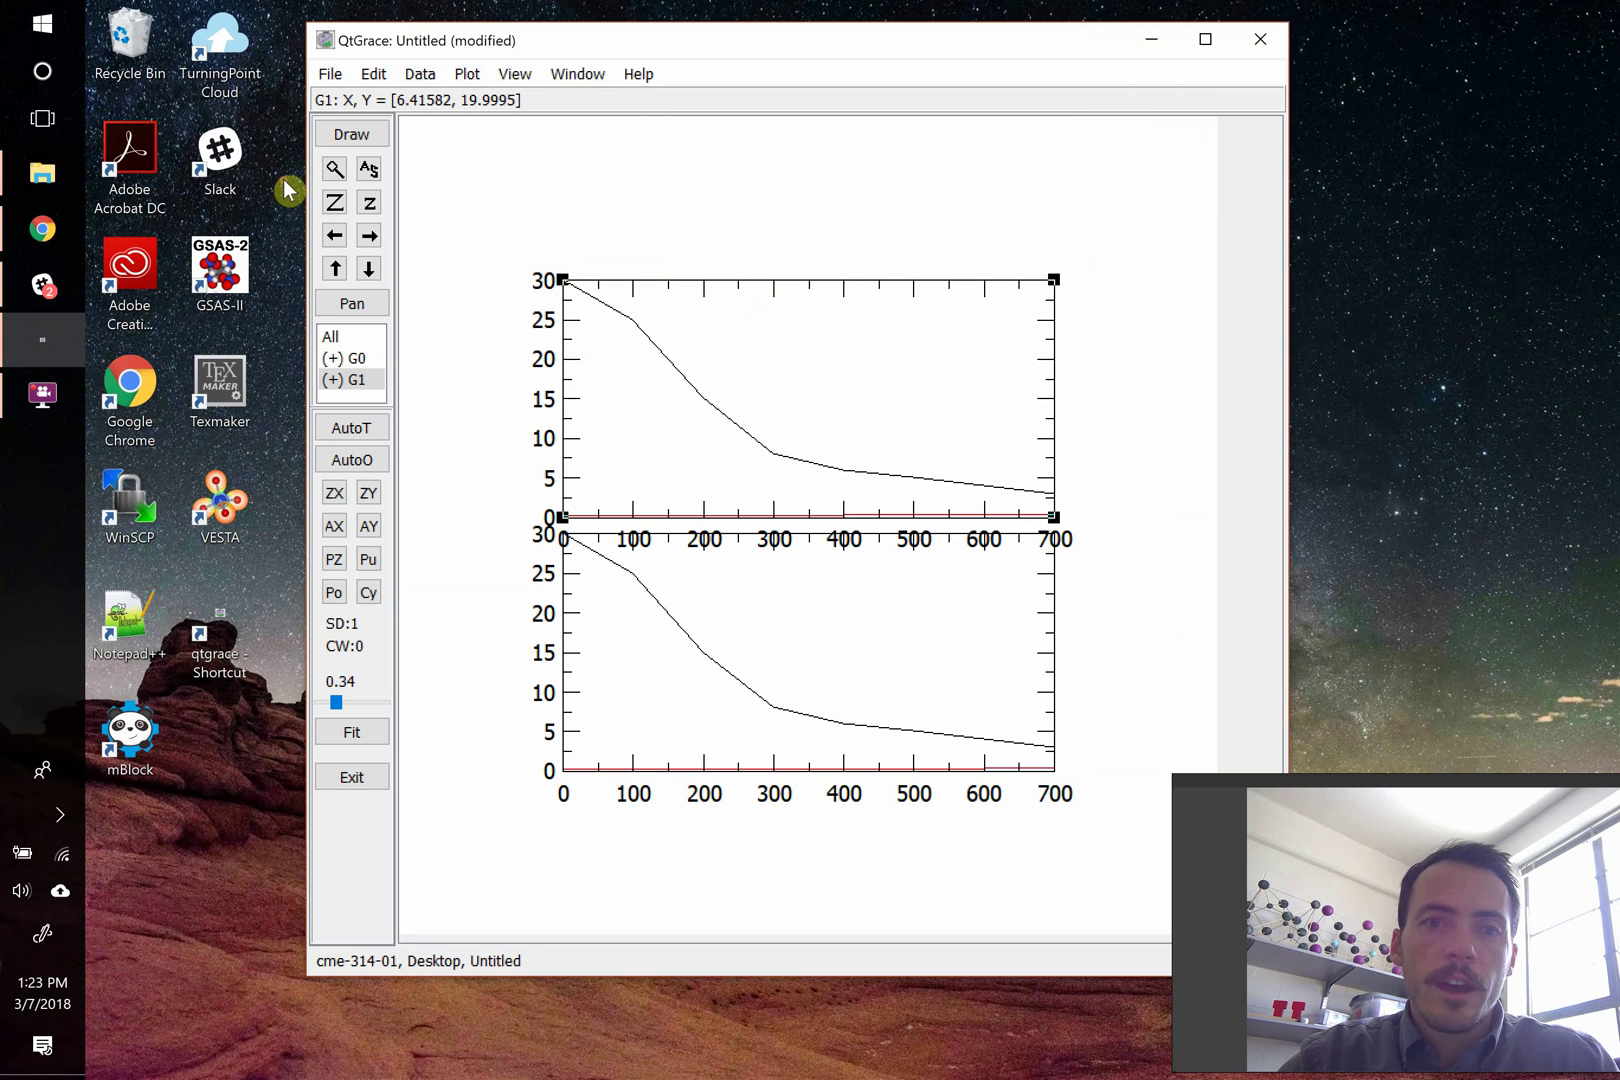
pyautogui.doubleClick(594, 289)
pyautogui.moveTo(612, 143); pyautogui.dragTo(1199, 43)
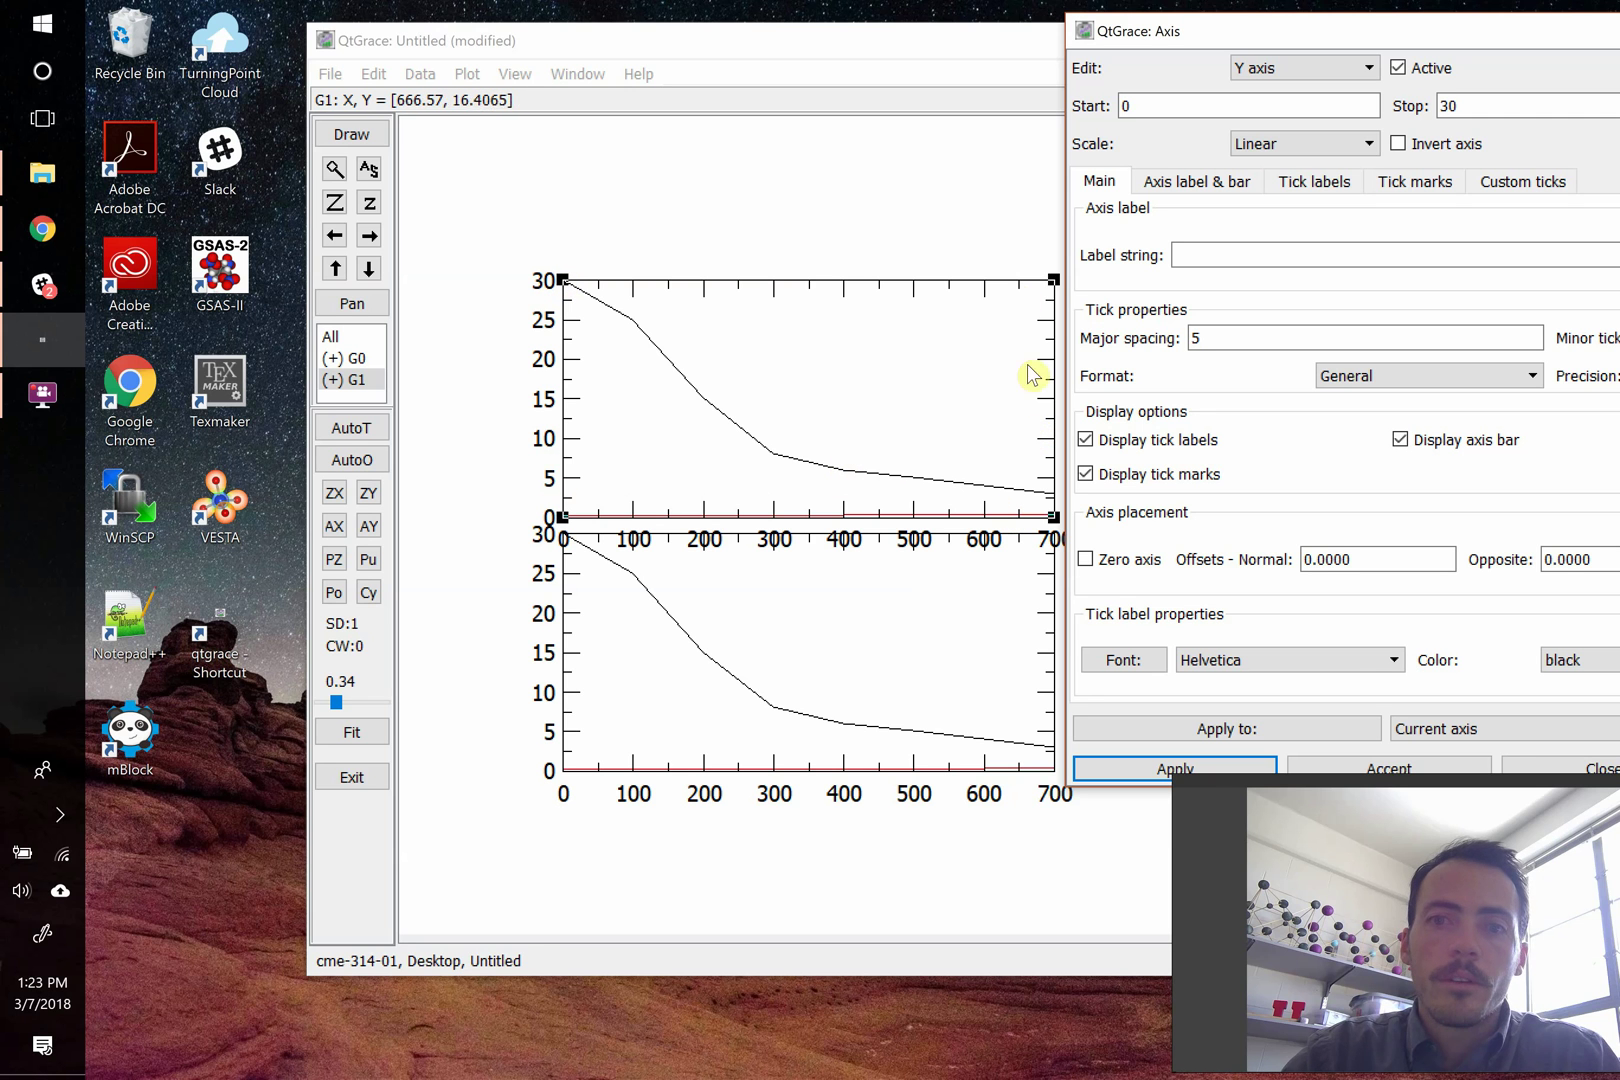
pyautogui.click(1305, 68)
pyautogui.click(1262, 90)
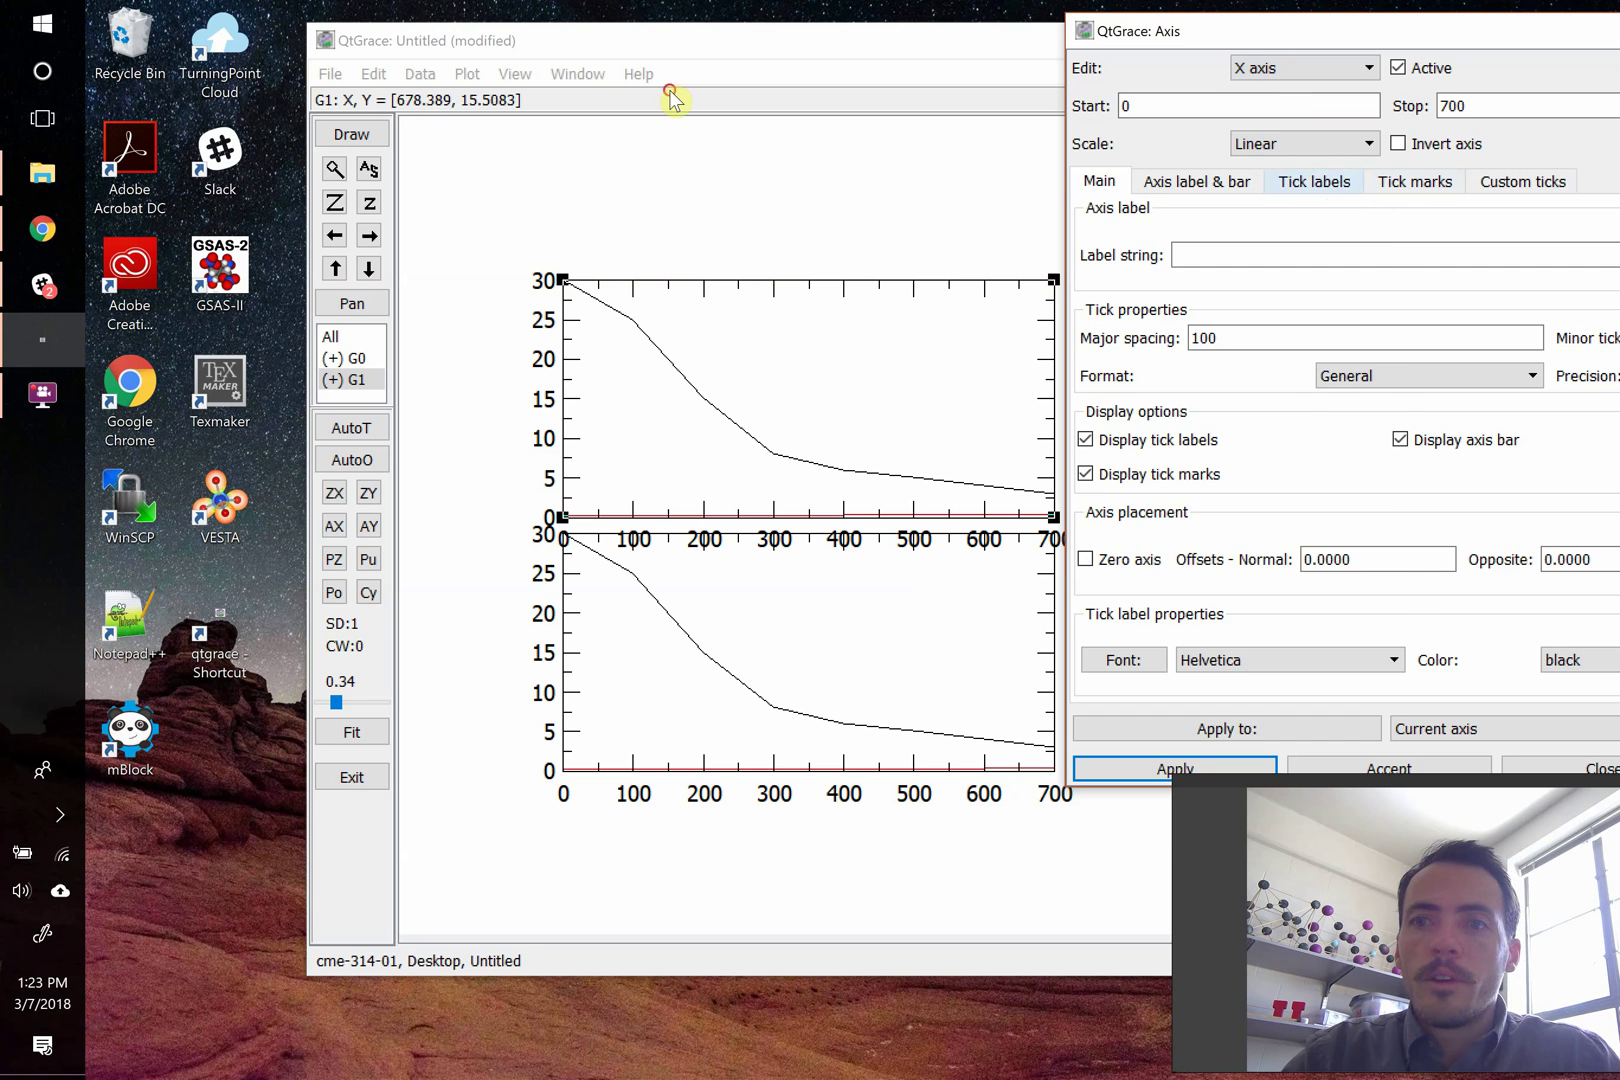
pyautogui.click(1314, 181)
pyautogui.moveTo(1113, 275); pyautogui.dragTo(1063, 272)
pyautogui.click(1221, 768)
# - Switch the Axis dialog to edit the Y axis
pyautogui.click(607, 380)
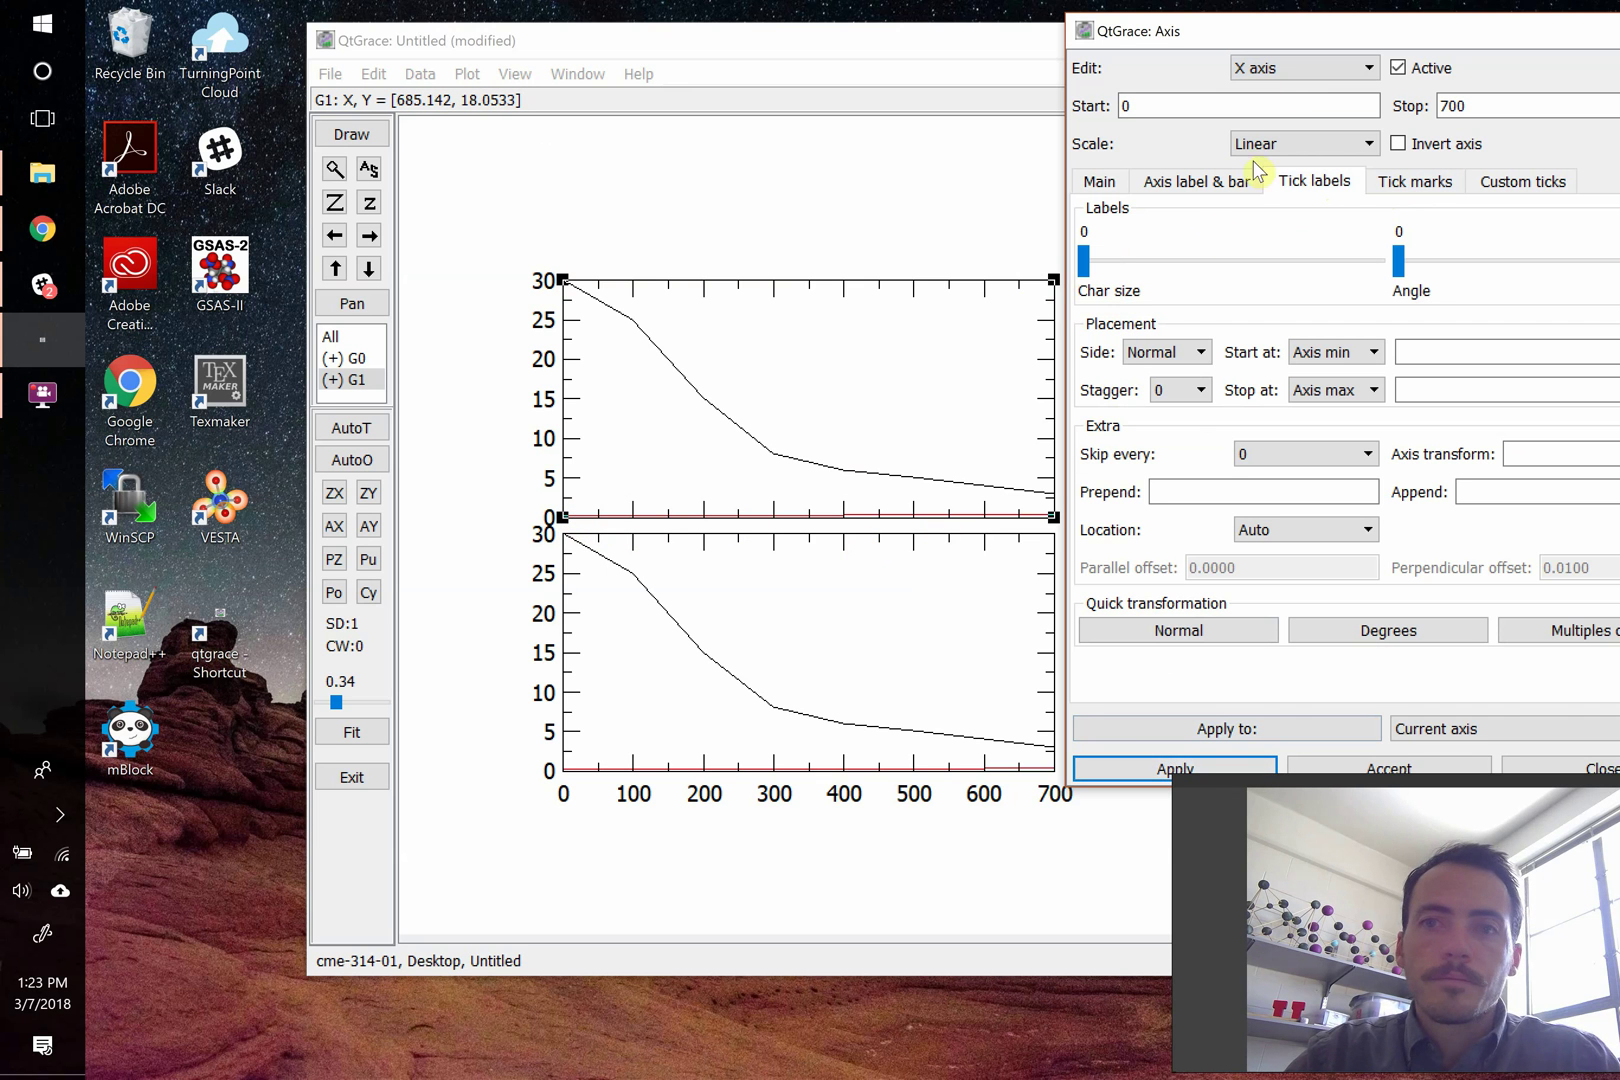
pyautogui.click(1300, 68)
pyautogui.click(1255, 109)
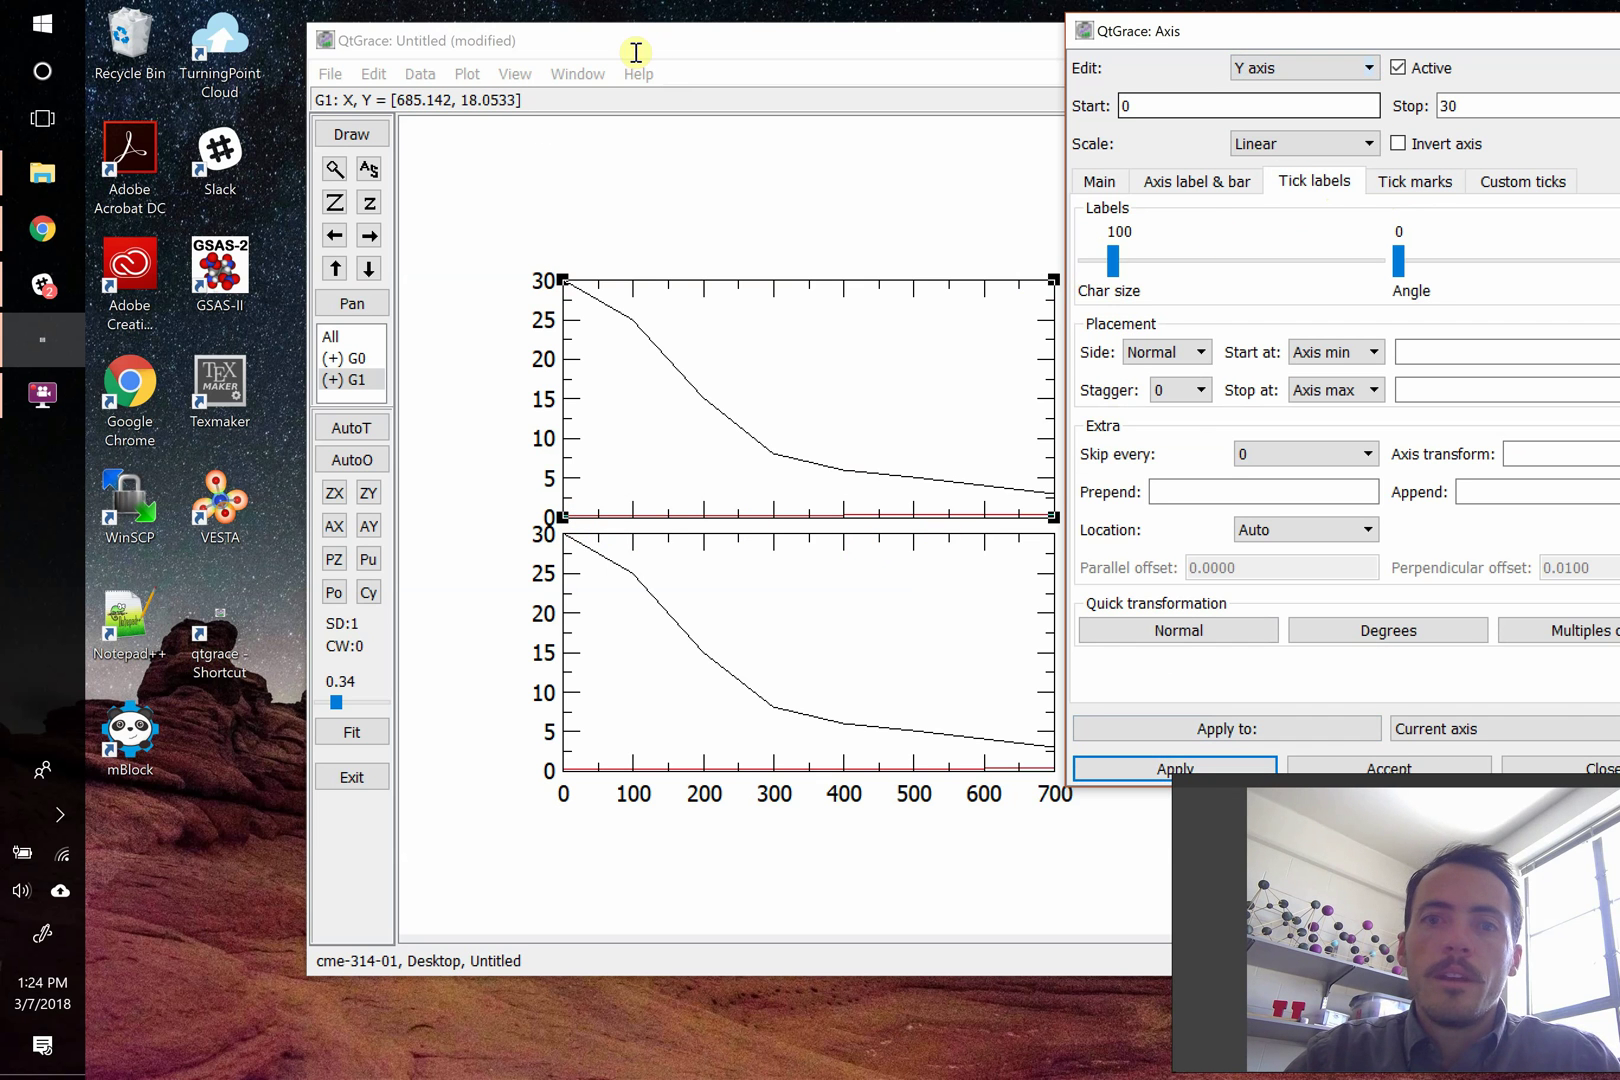
pyautogui.moveTo(1413, 40); pyautogui.dragTo(1257, 47)
# - Label G1's y axis 'Thermal conductivity W/mK', then begin replacing the words with $$\Kappa$$
pyautogui.click(945, 190)
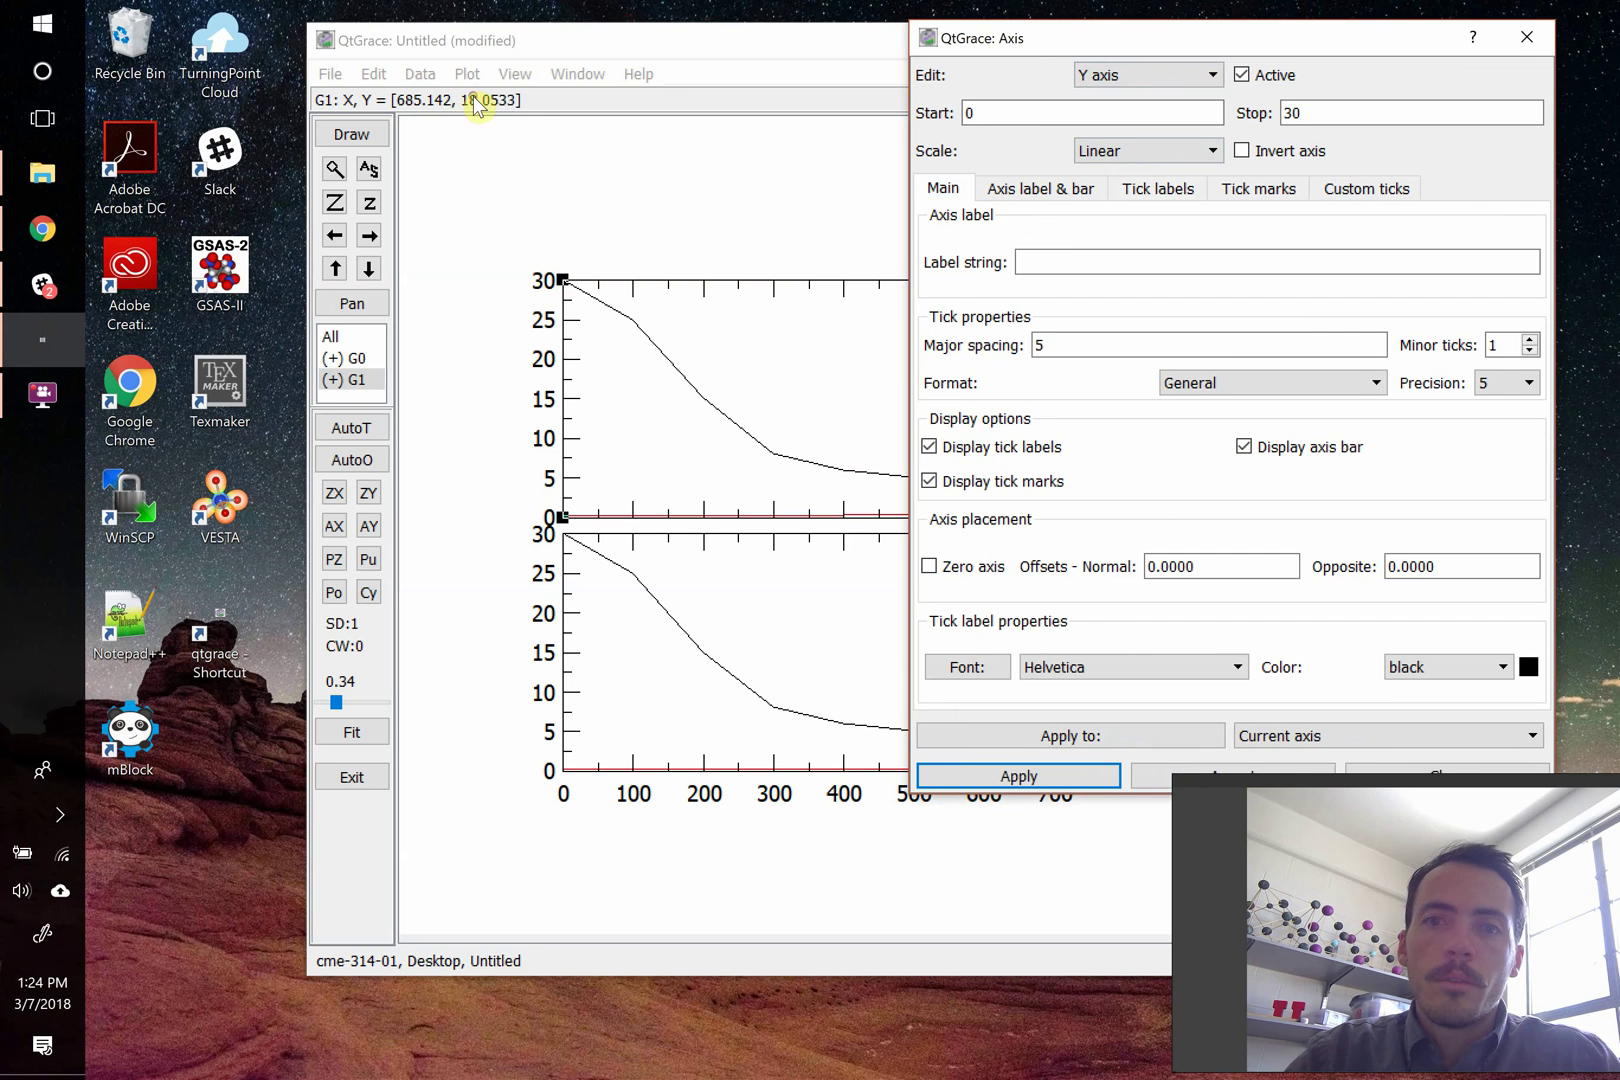
pyautogui.click(1059, 258)
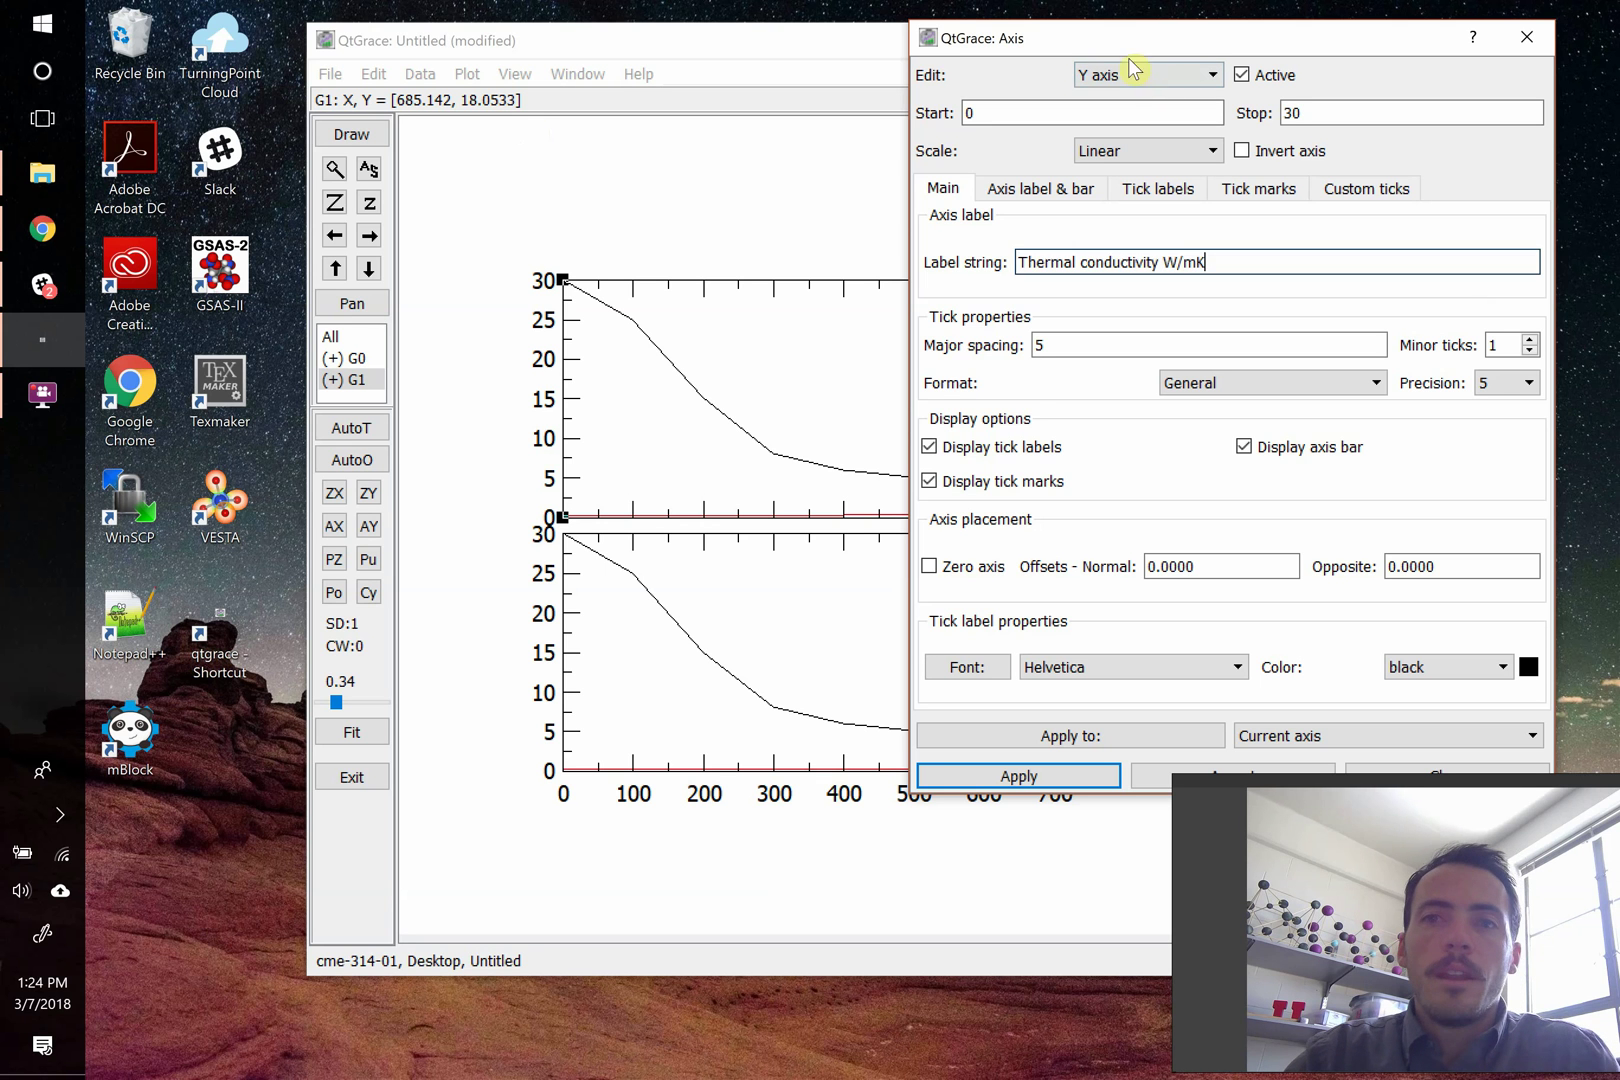
pyautogui.moveTo(1105, 50); pyautogui.dragTo(1163, 42)
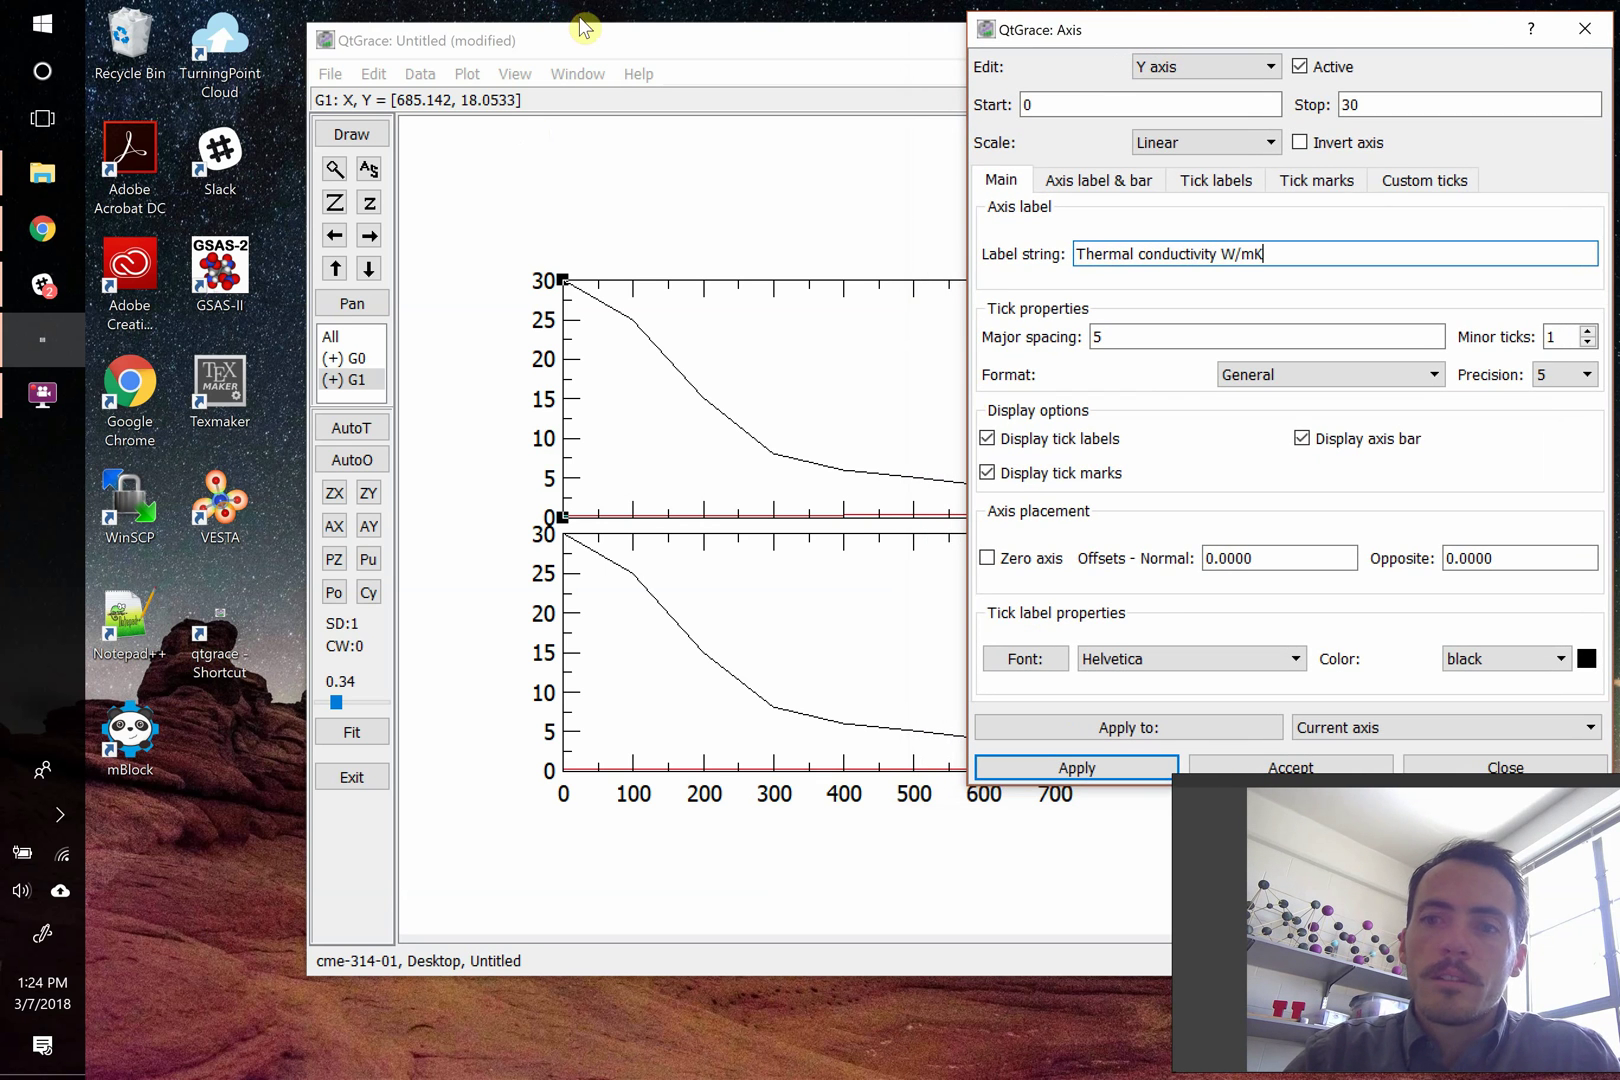
pyautogui.click(1084, 772)
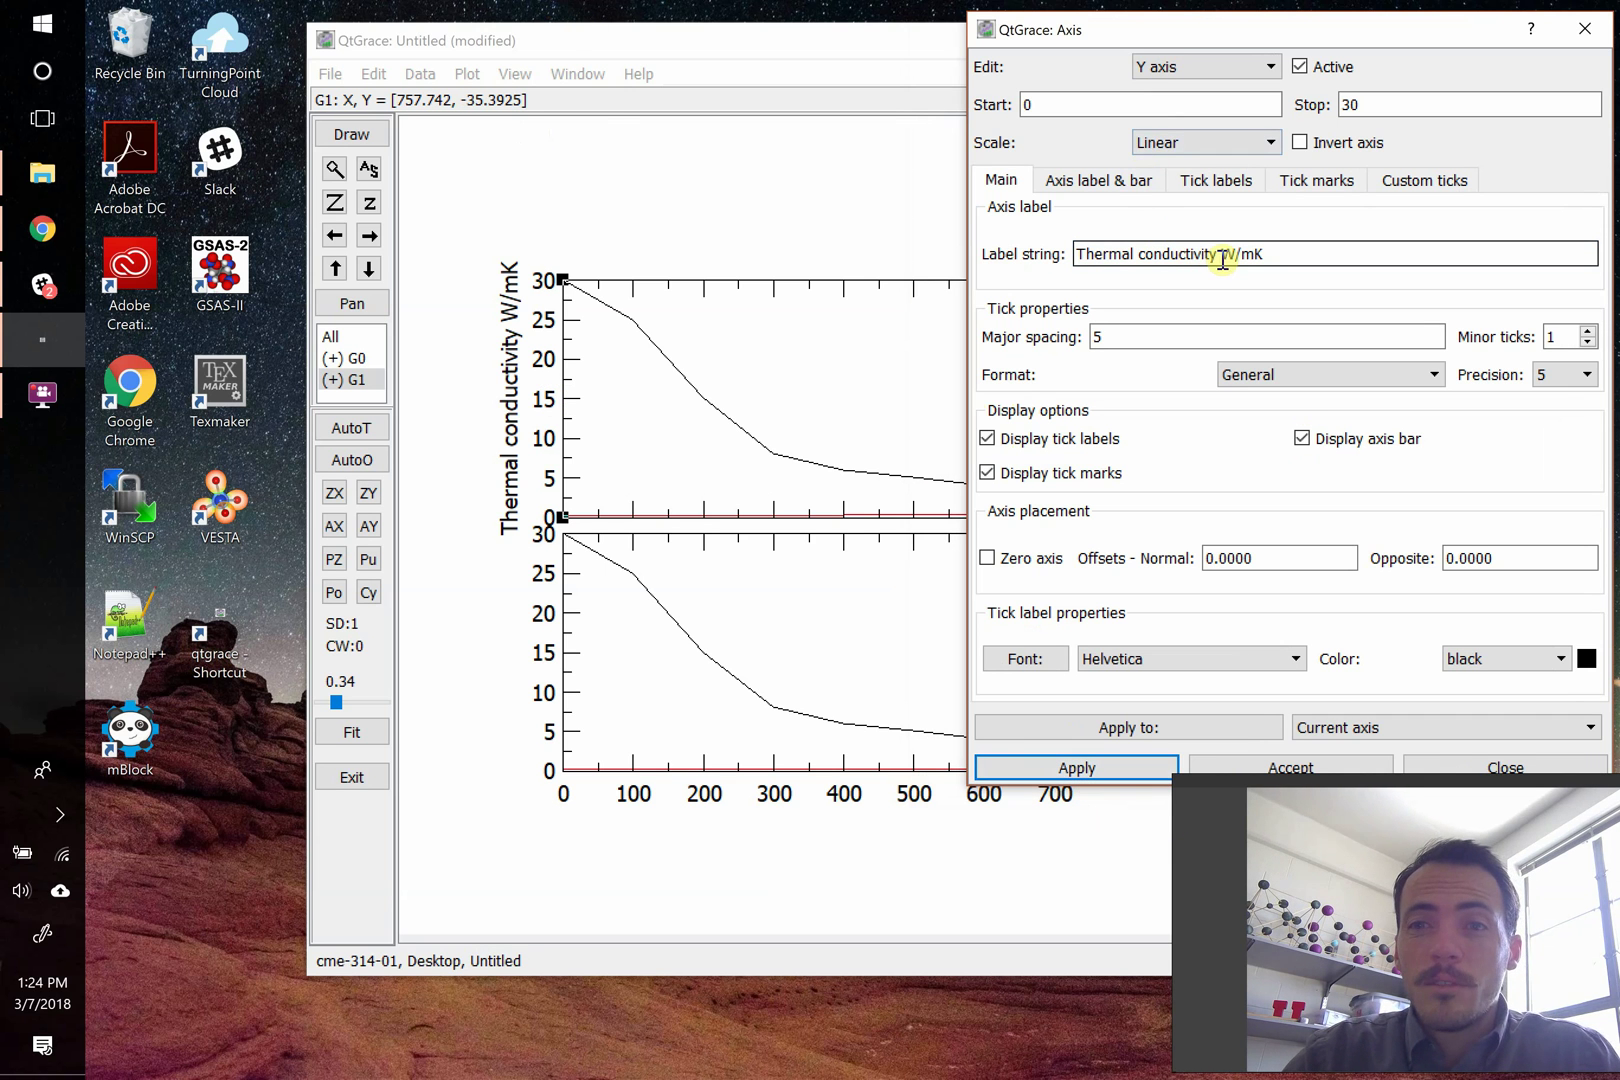
pyautogui.moveTo(1218, 253); pyautogui.dragTo(532, 134)
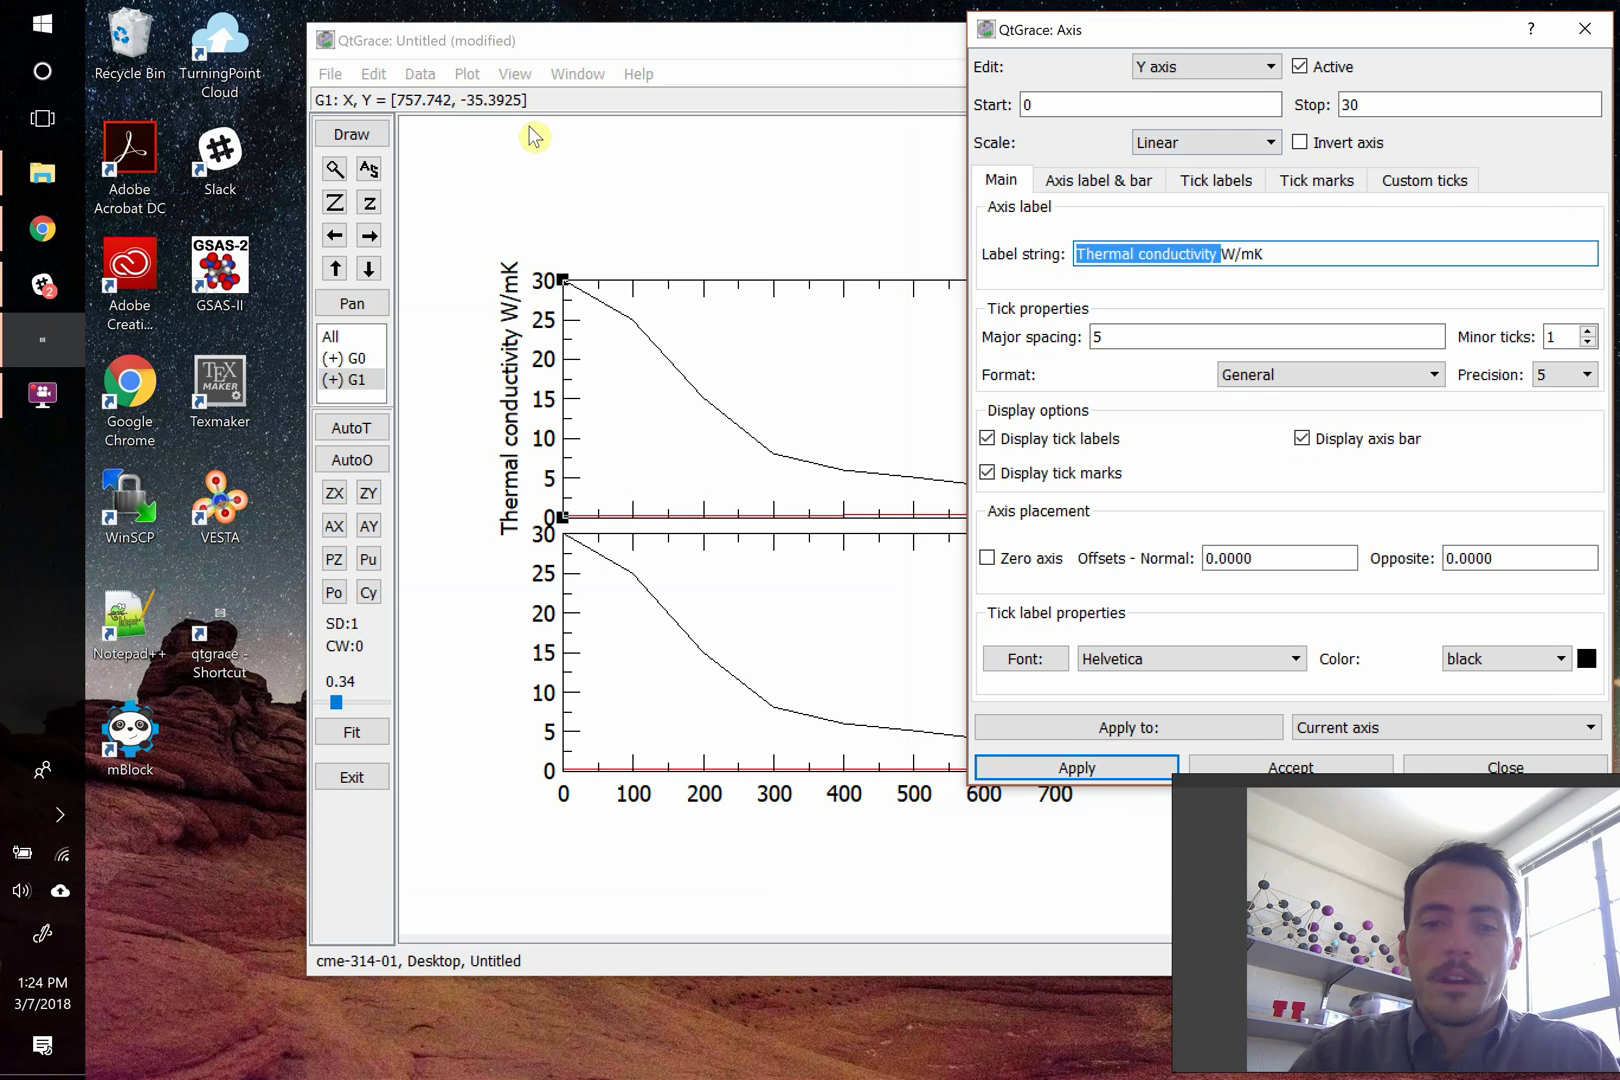
pyautogui.write('$$\\Kappa$$')
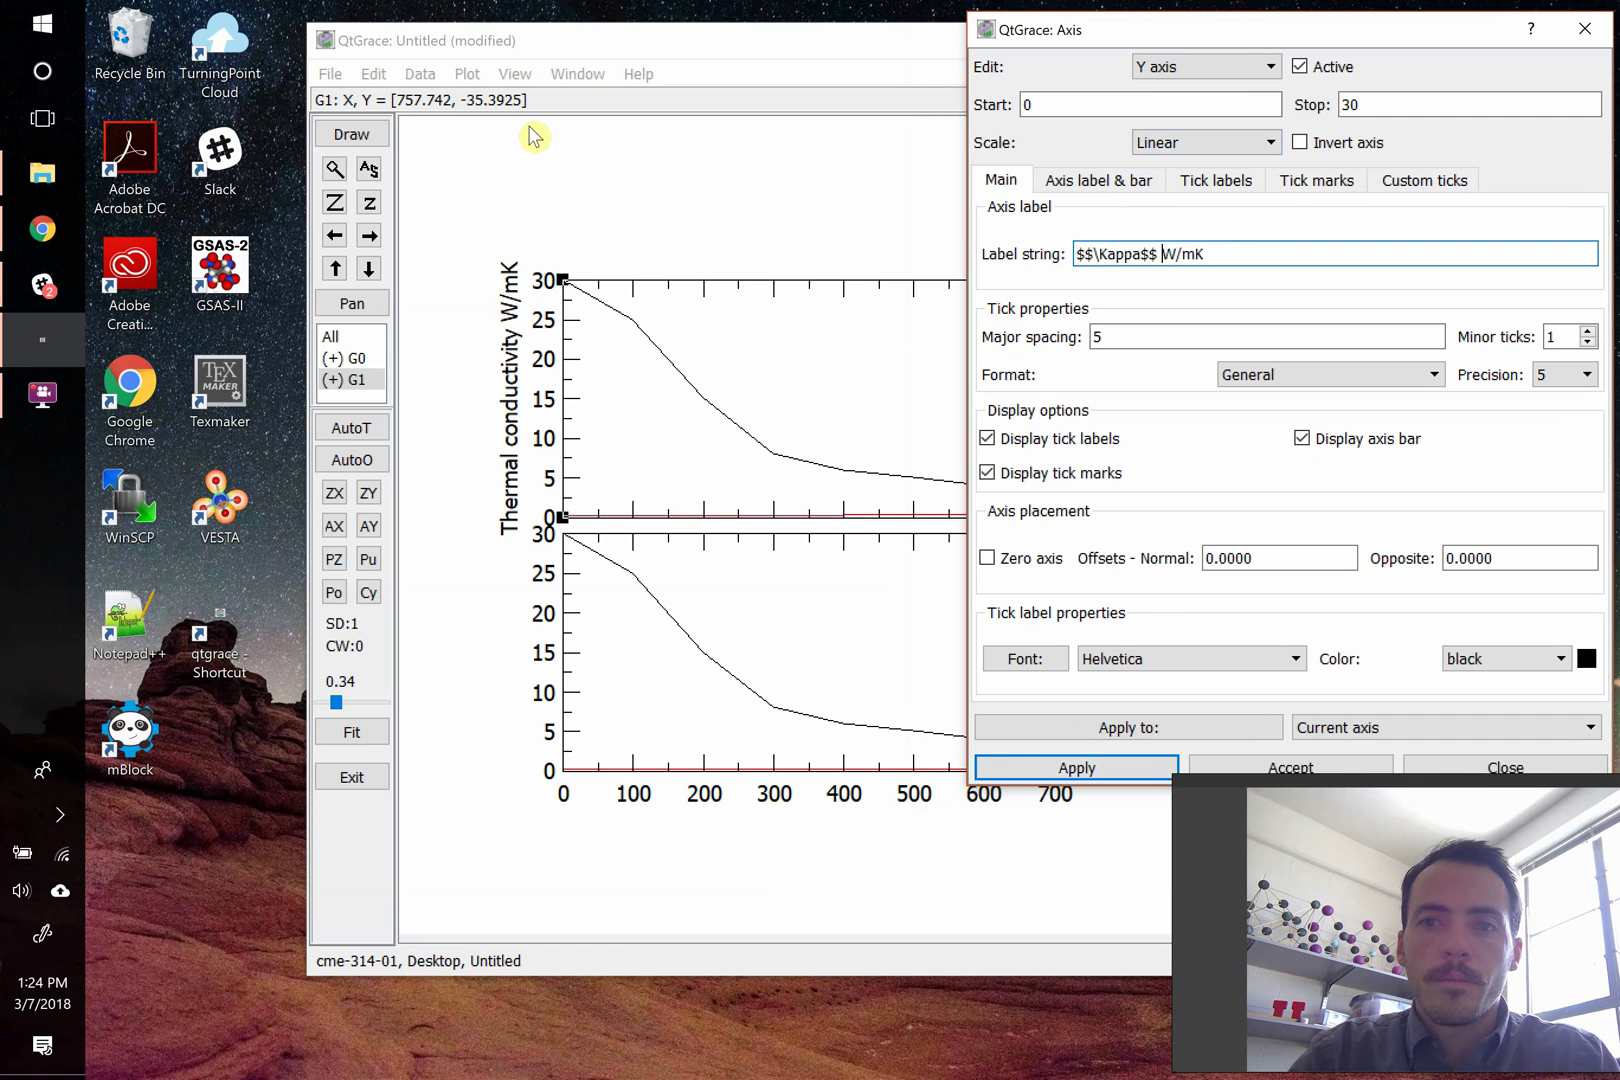
# - Apply the kappa label, dismiss the error console, and change it to lowercase $$\kappa$$
pyautogui.click(1055, 767)
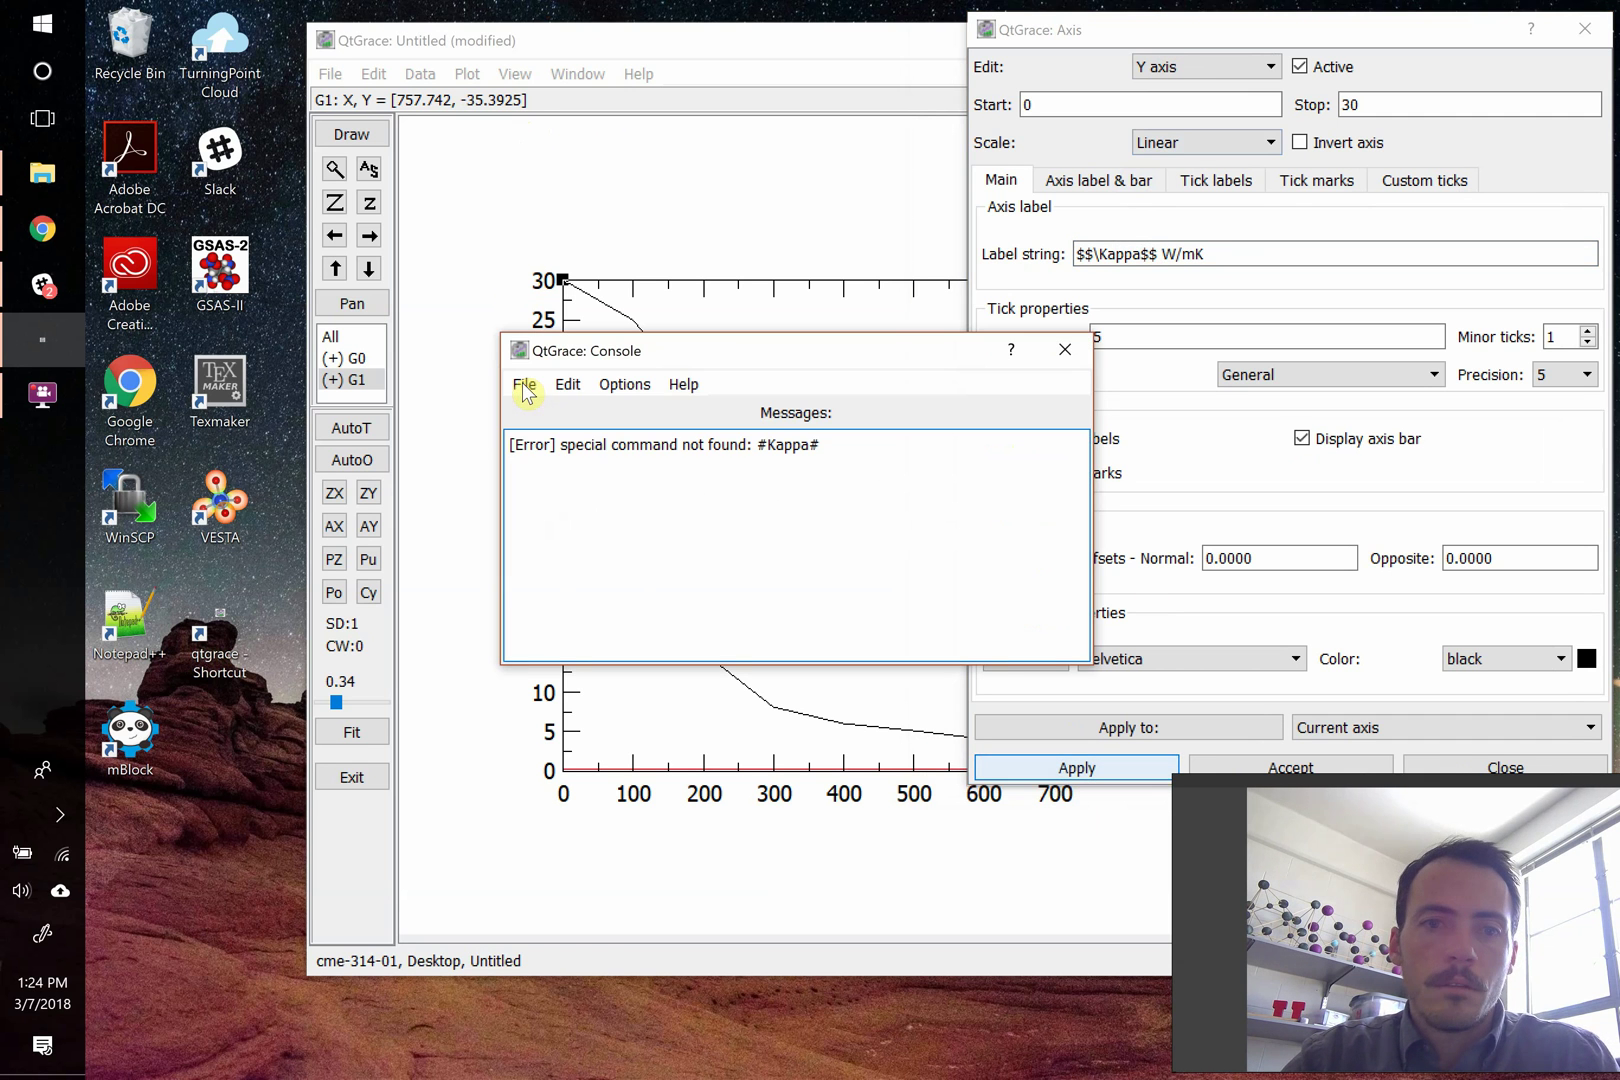
pyautogui.click(1064, 349)
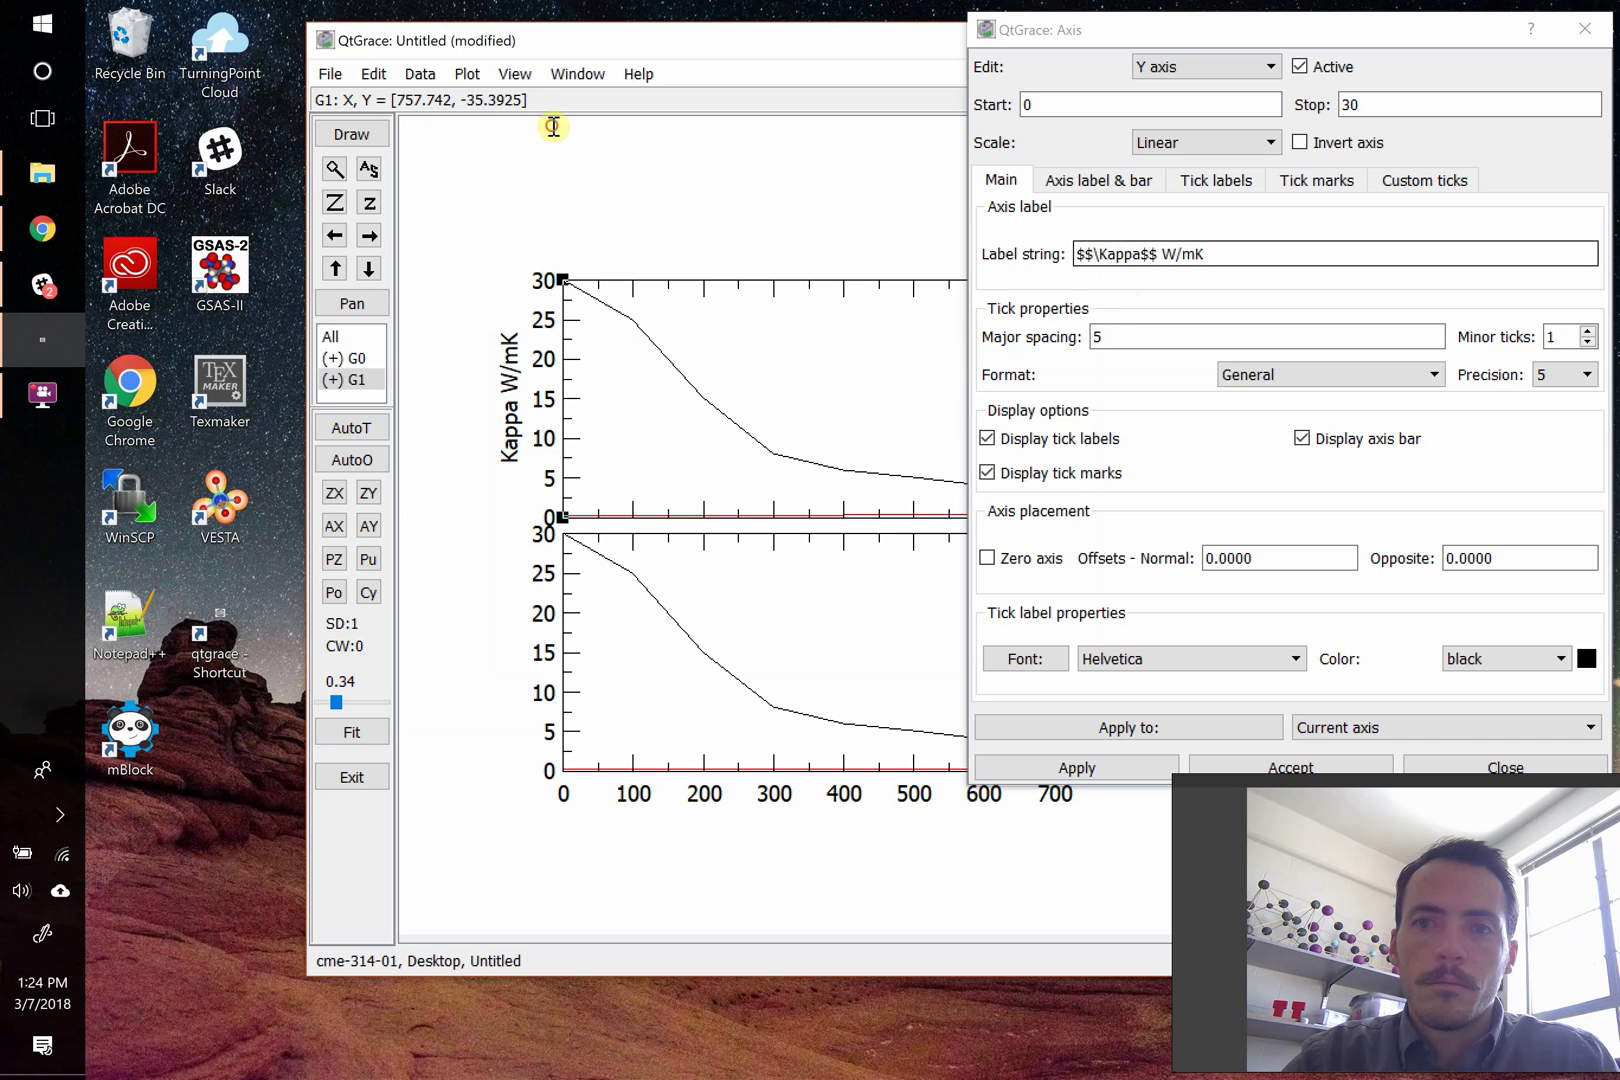
pyautogui.click(1247, 280)
pyautogui.press('Delete')
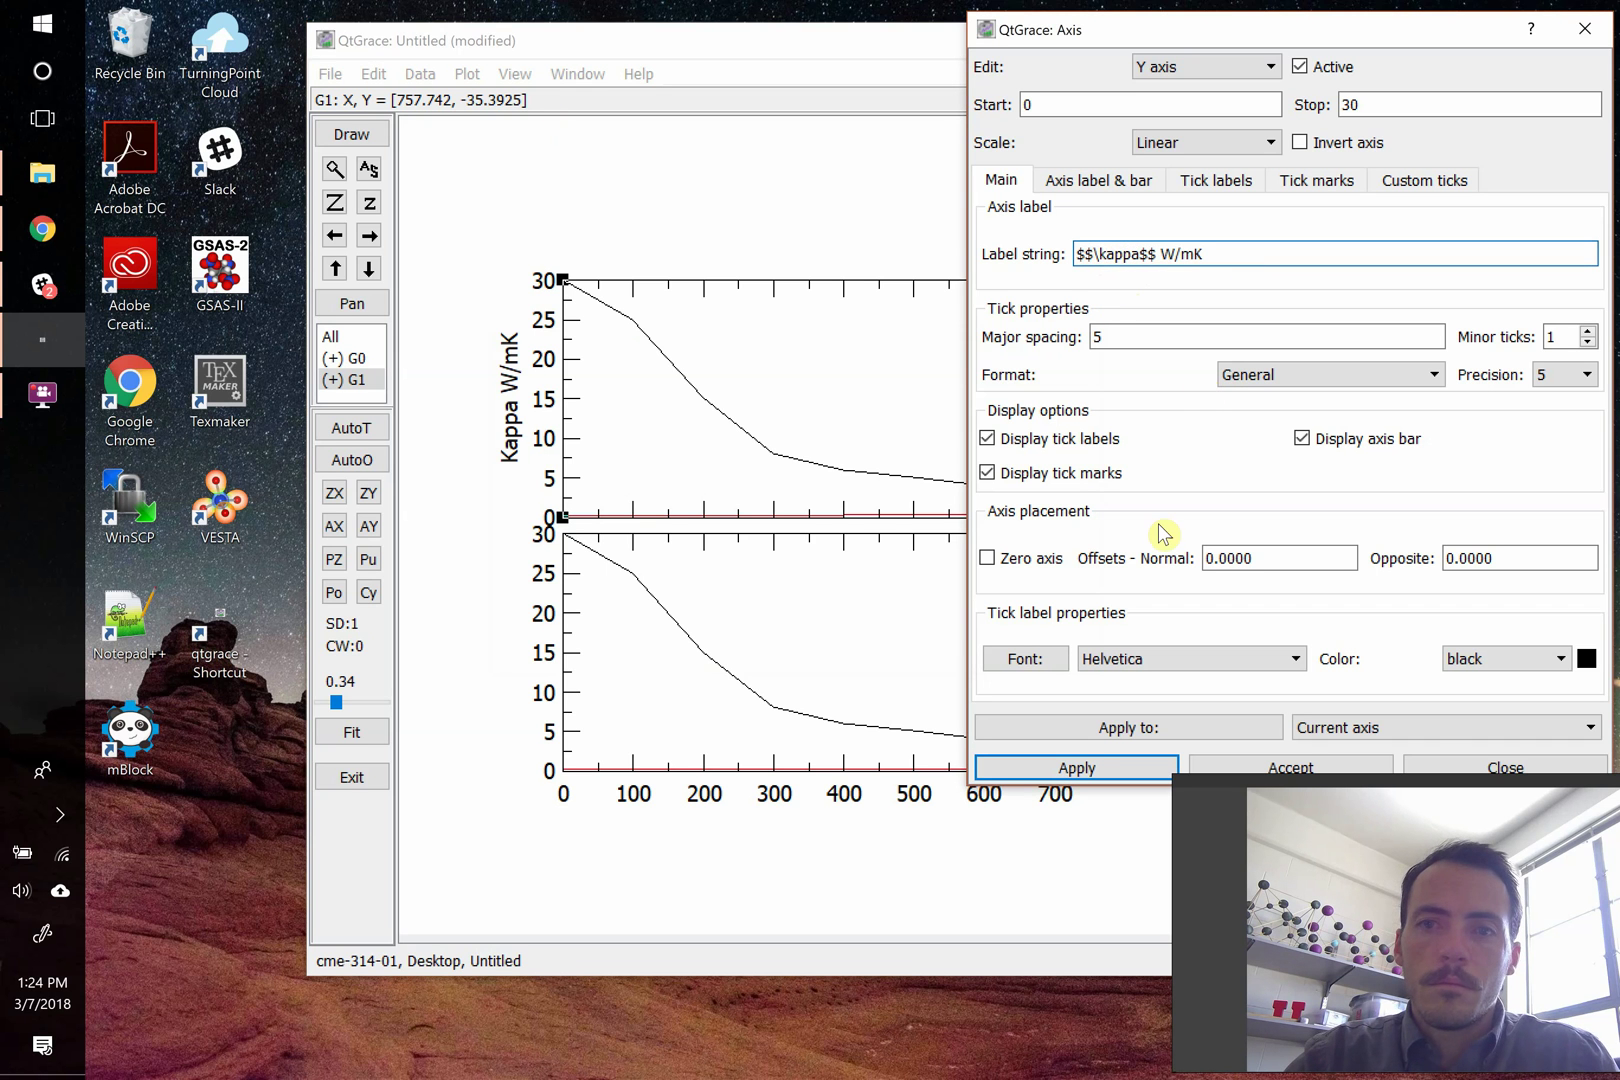
pyautogui.click(1083, 767)
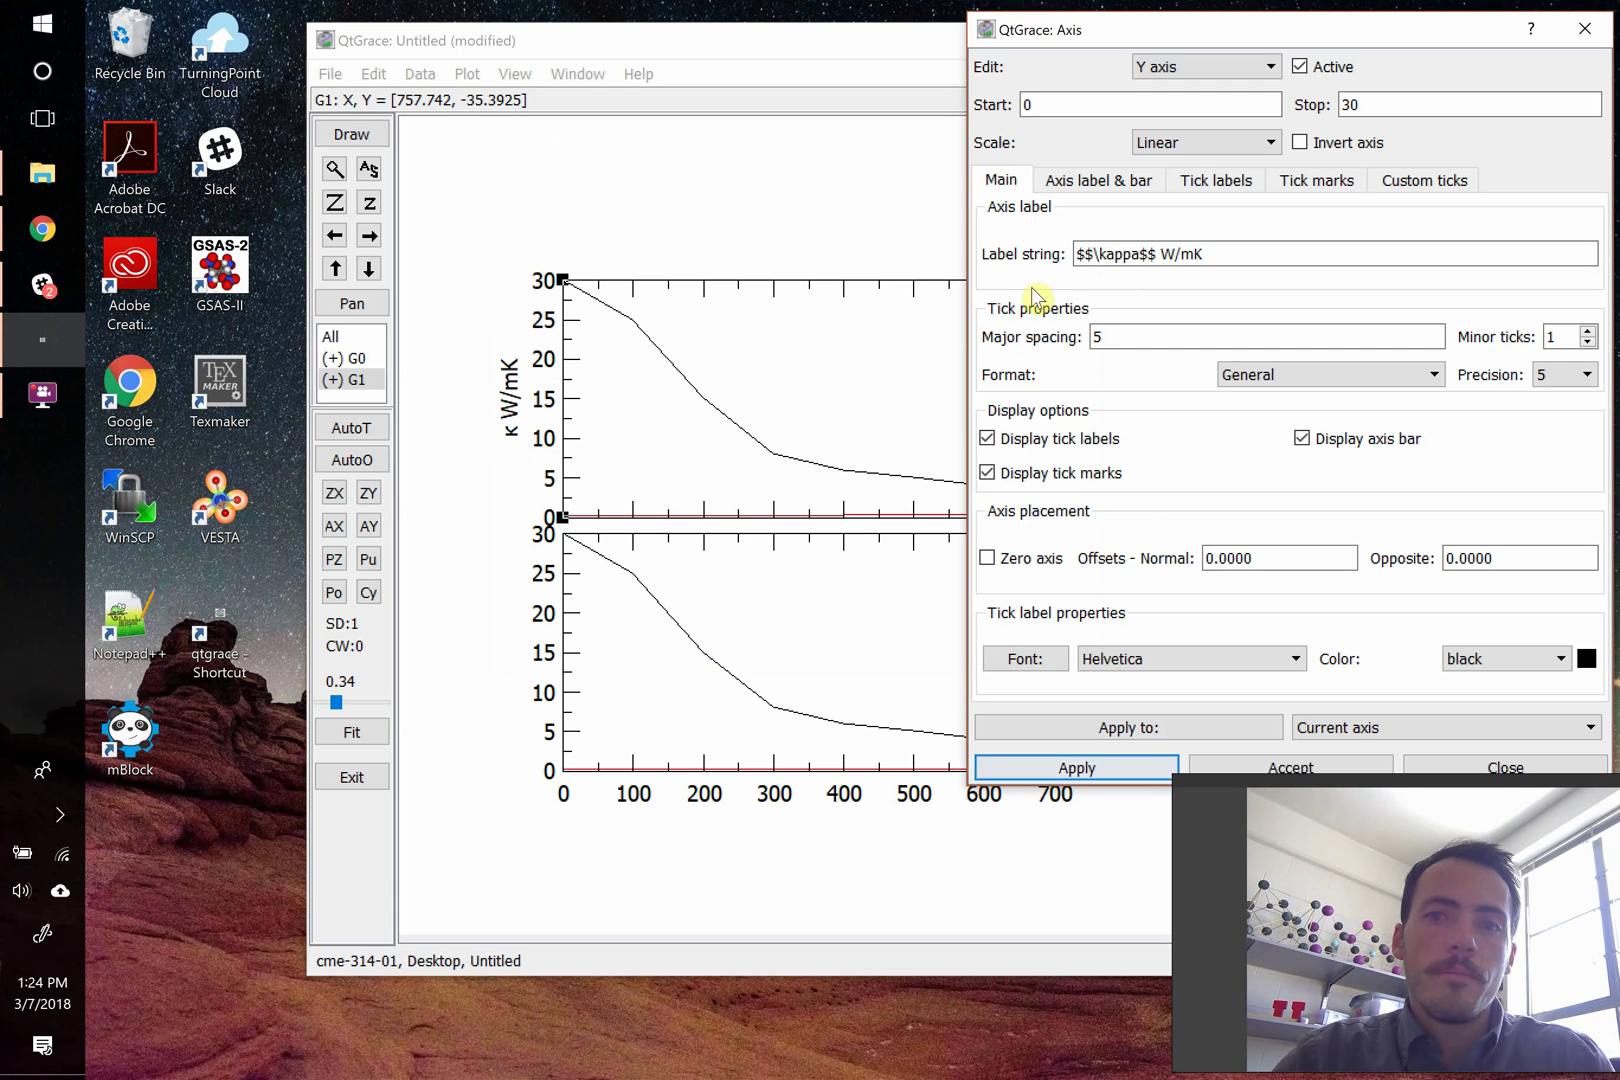
# - Wrap the units as (W/mK), apply, and accept the axis settings
pyautogui.click(1160, 253)
pyautogui.write('(W/mK')
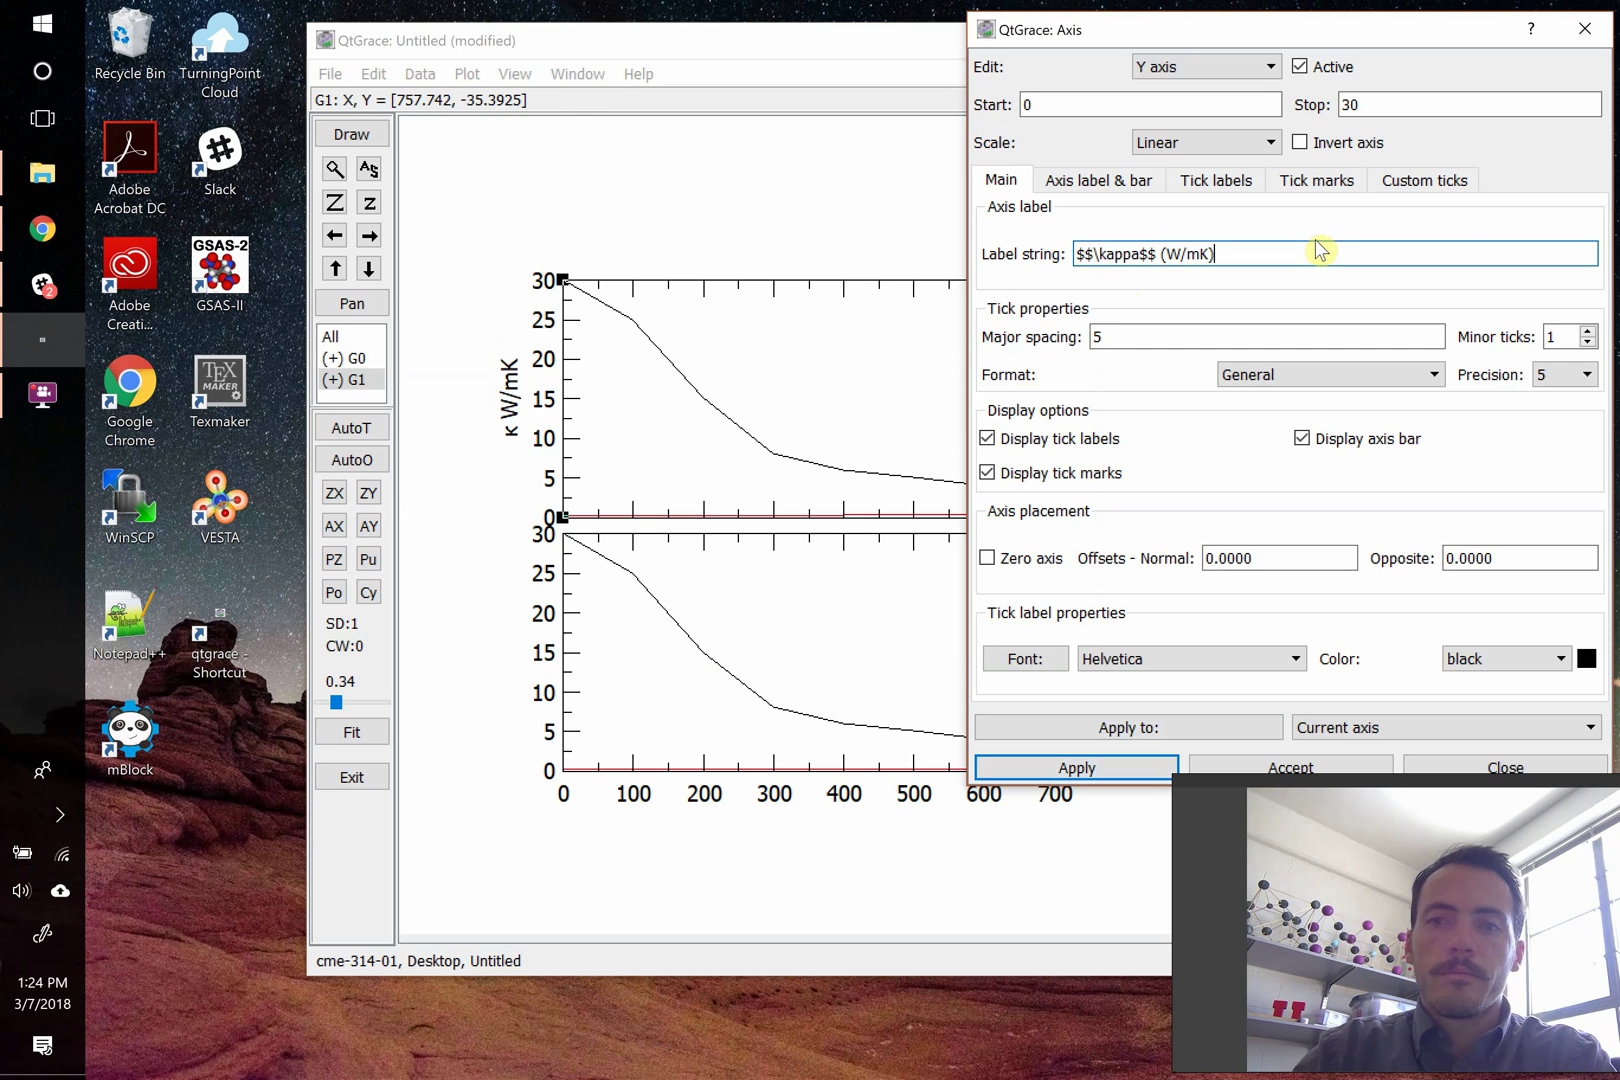
pyautogui.write(')')
pyautogui.click(1090, 770)
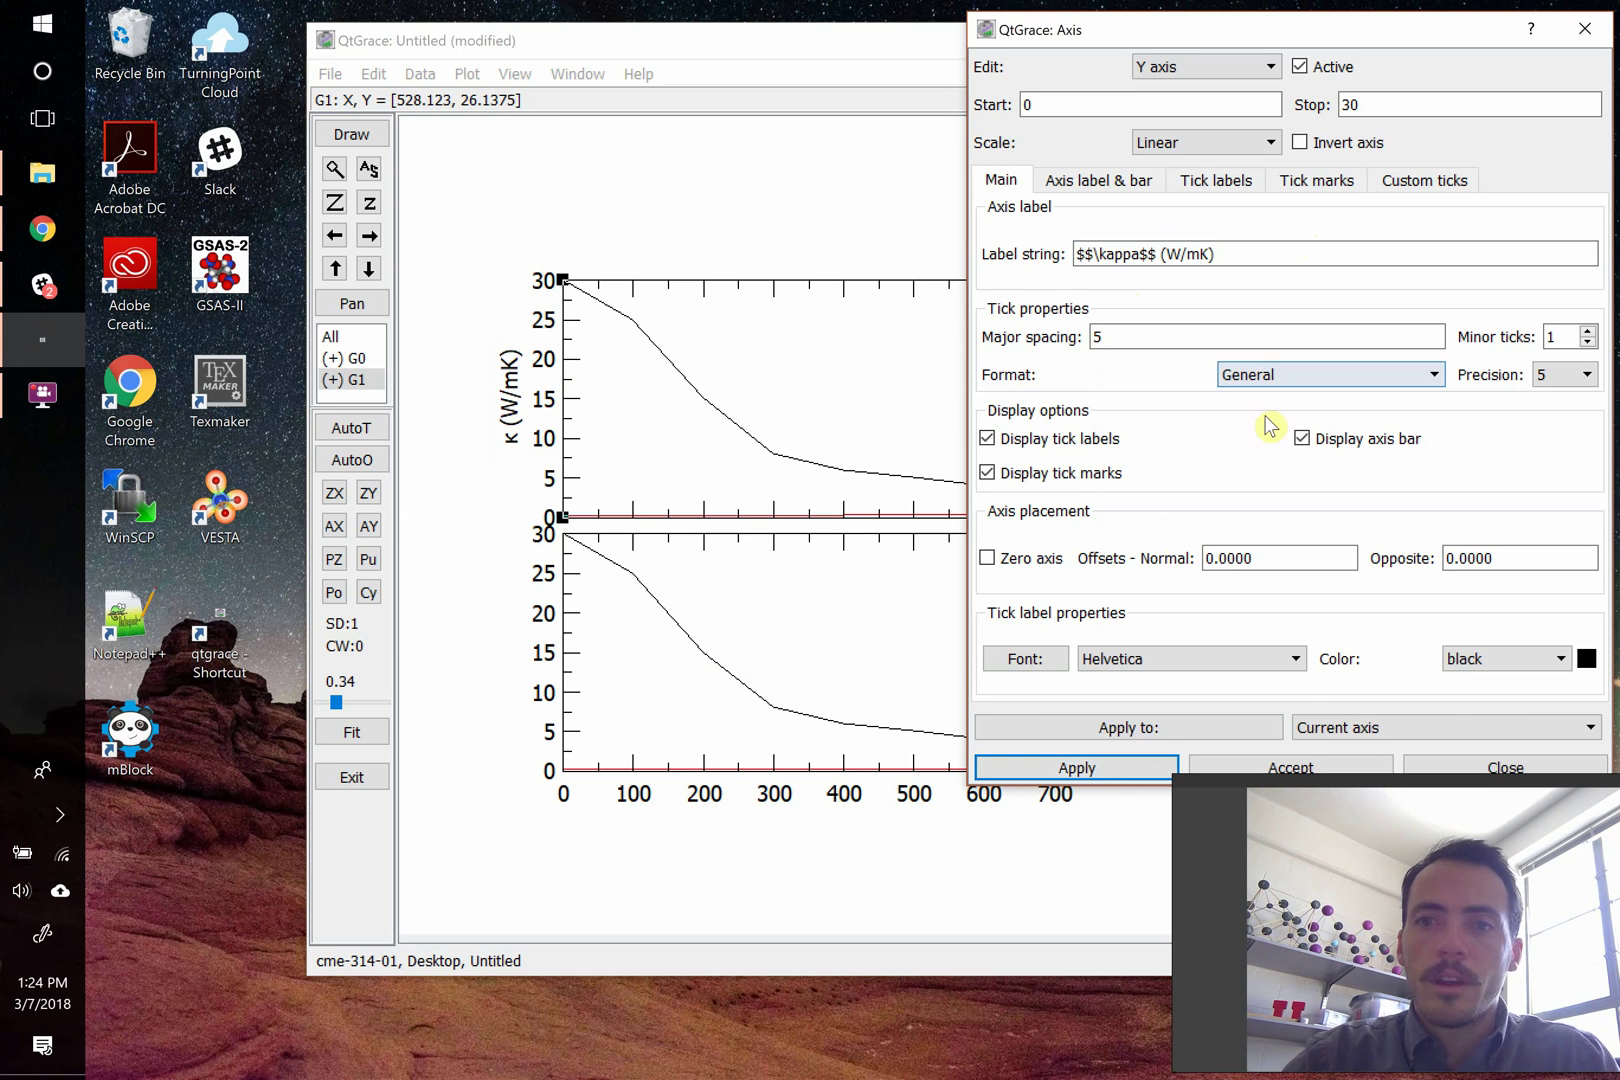
pyautogui.click(1283, 768)
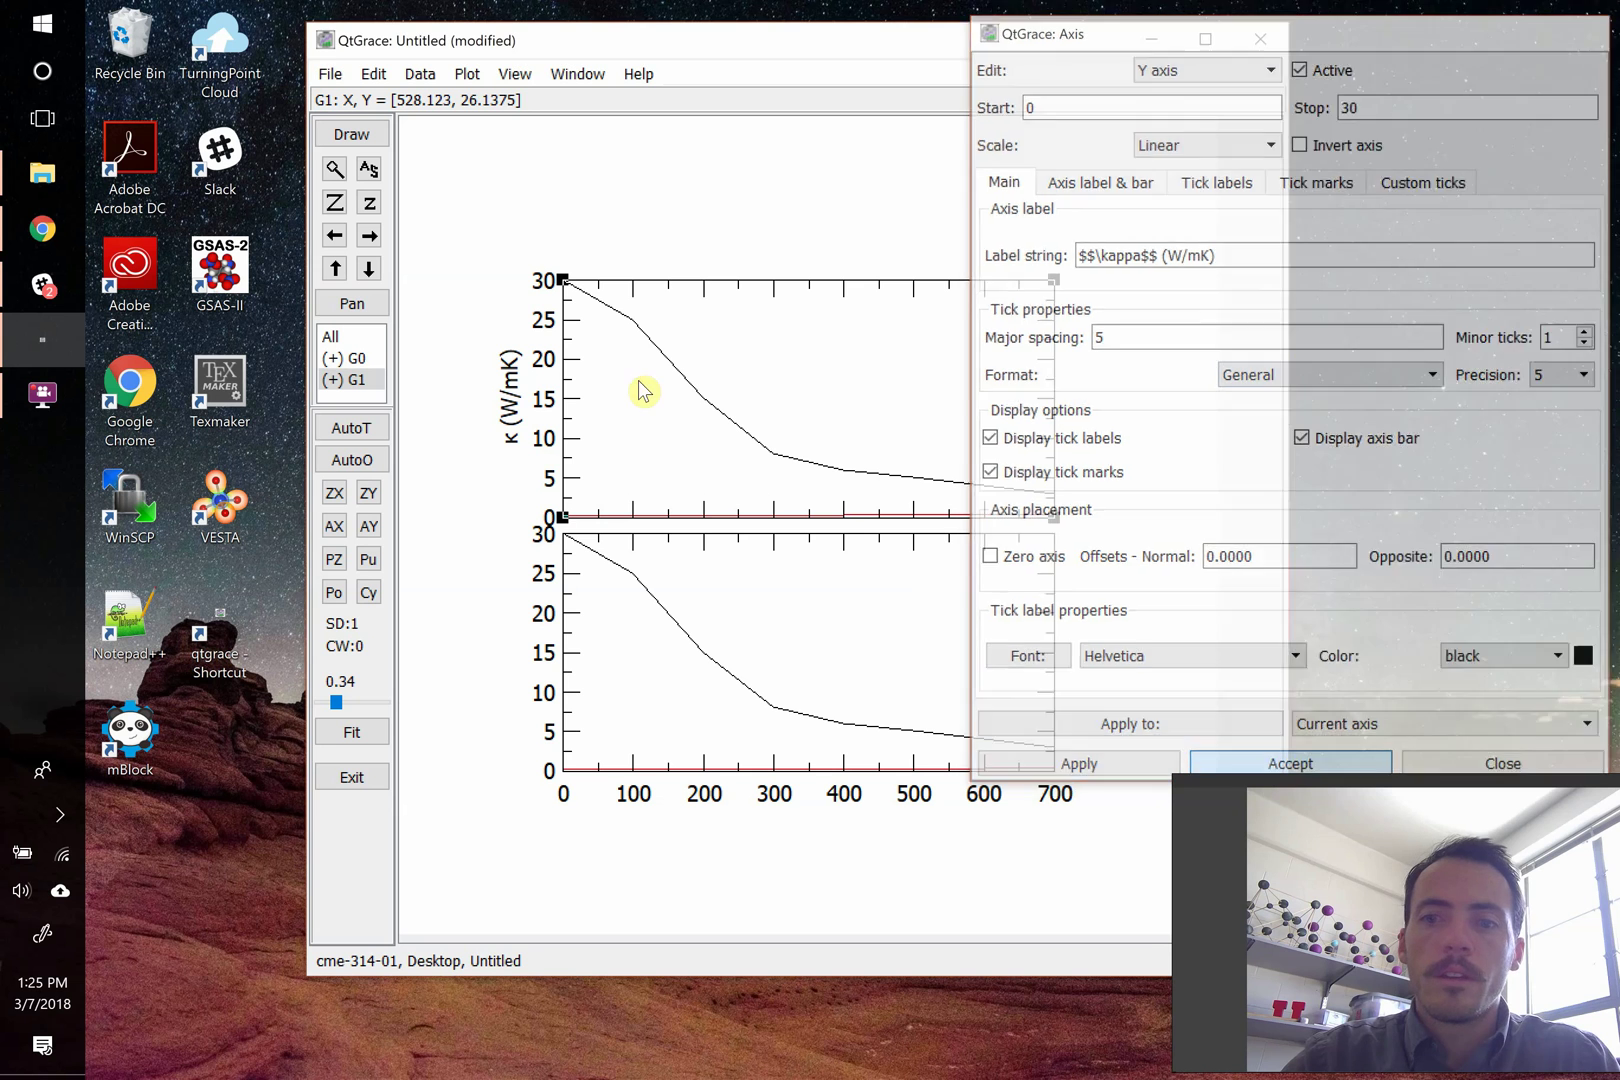
pyautogui.click(785, 607)
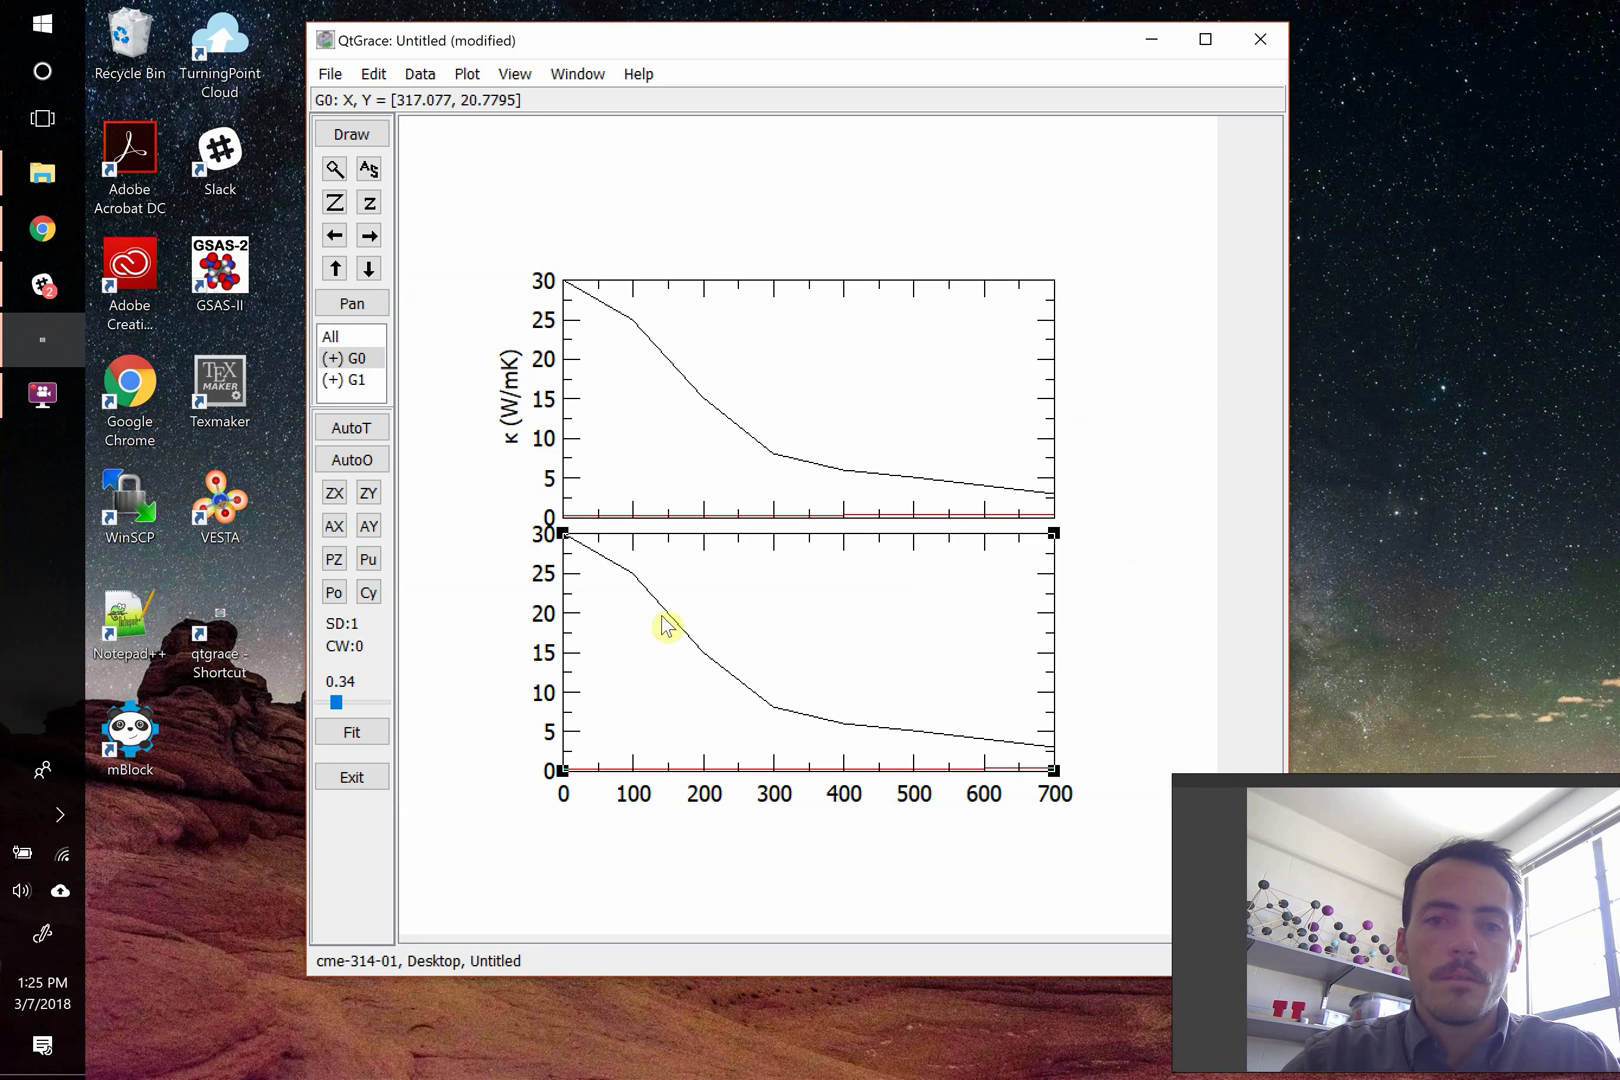
# - Label the lower graph's y axis $$C_p$$ J/gK
pyautogui.doubleClick(566, 620)
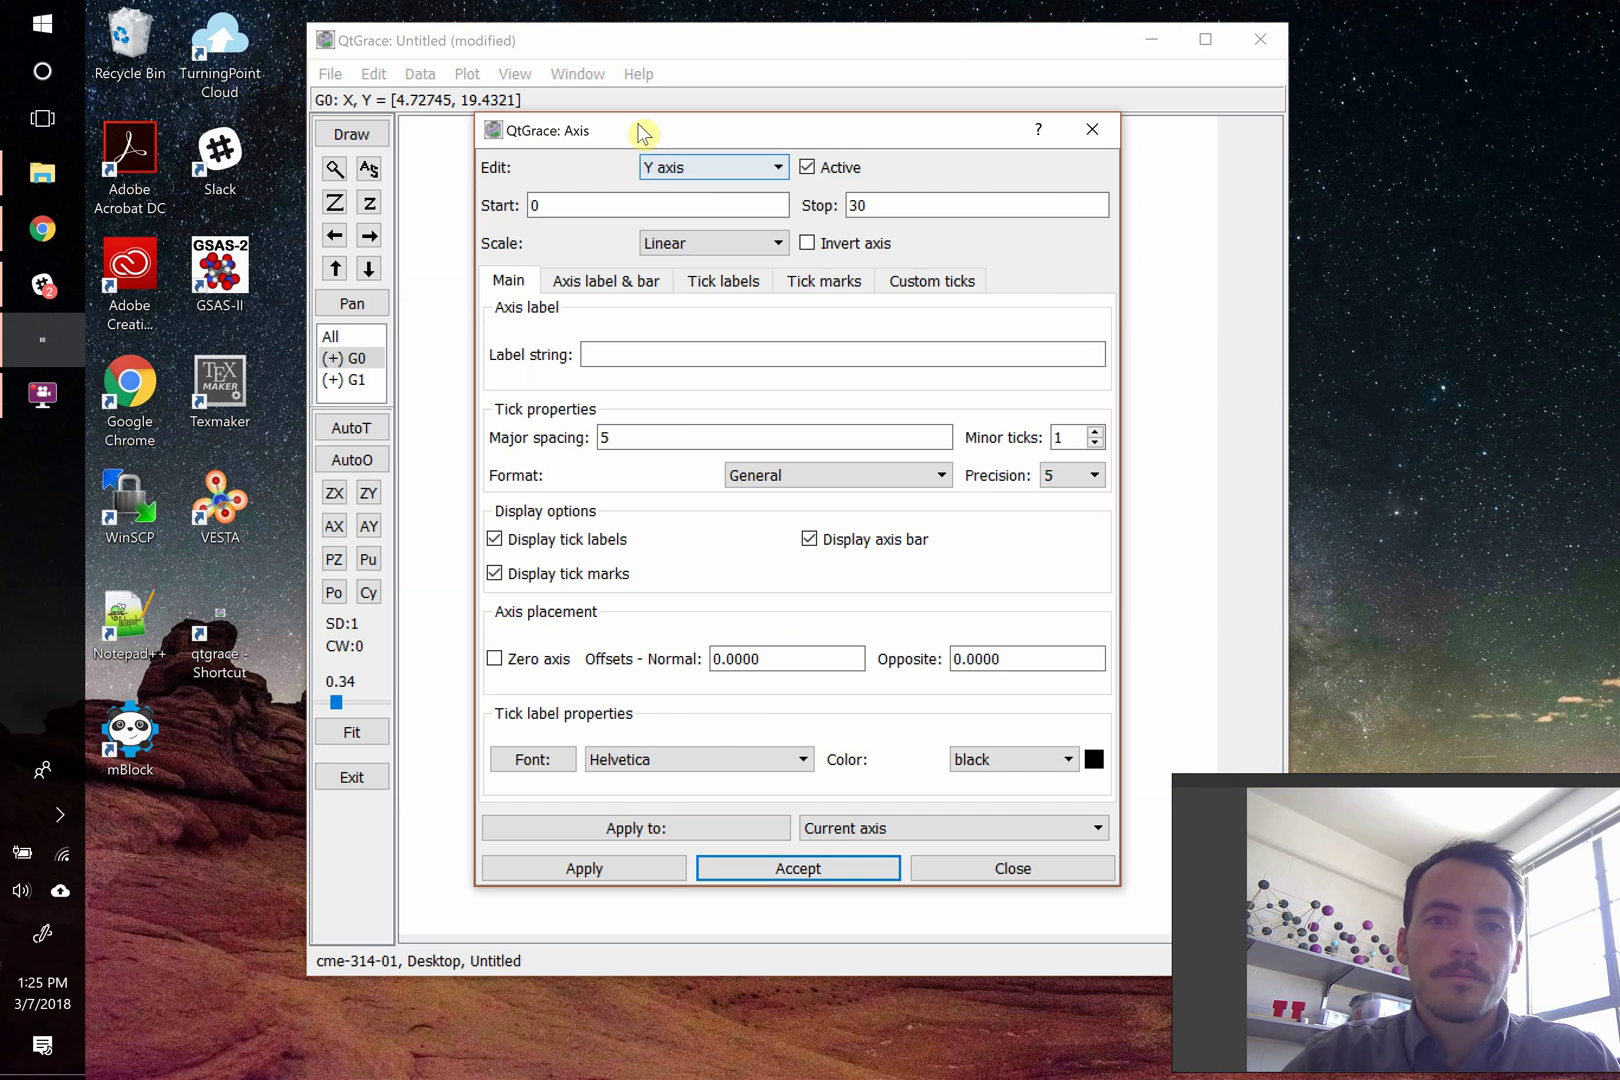
pyautogui.moveTo(632, 135); pyautogui.dragTo(1180, 44)
pyautogui.click(1132, 263)
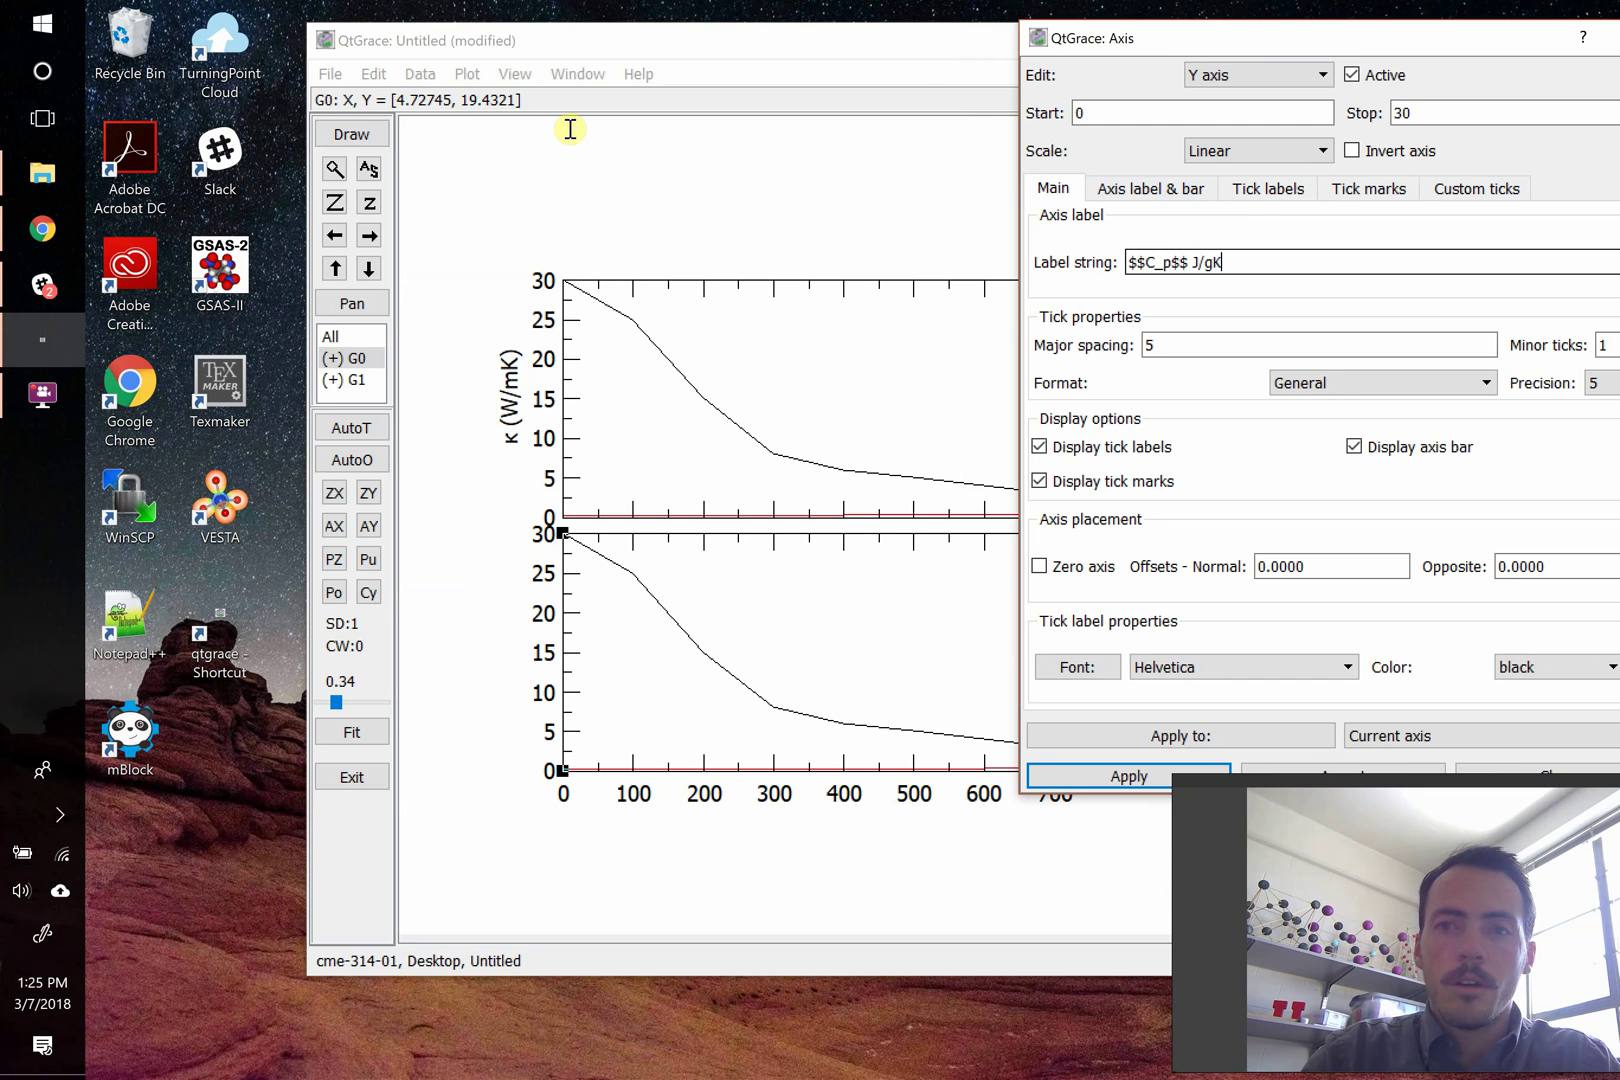
pyautogui.click(1120, 779)
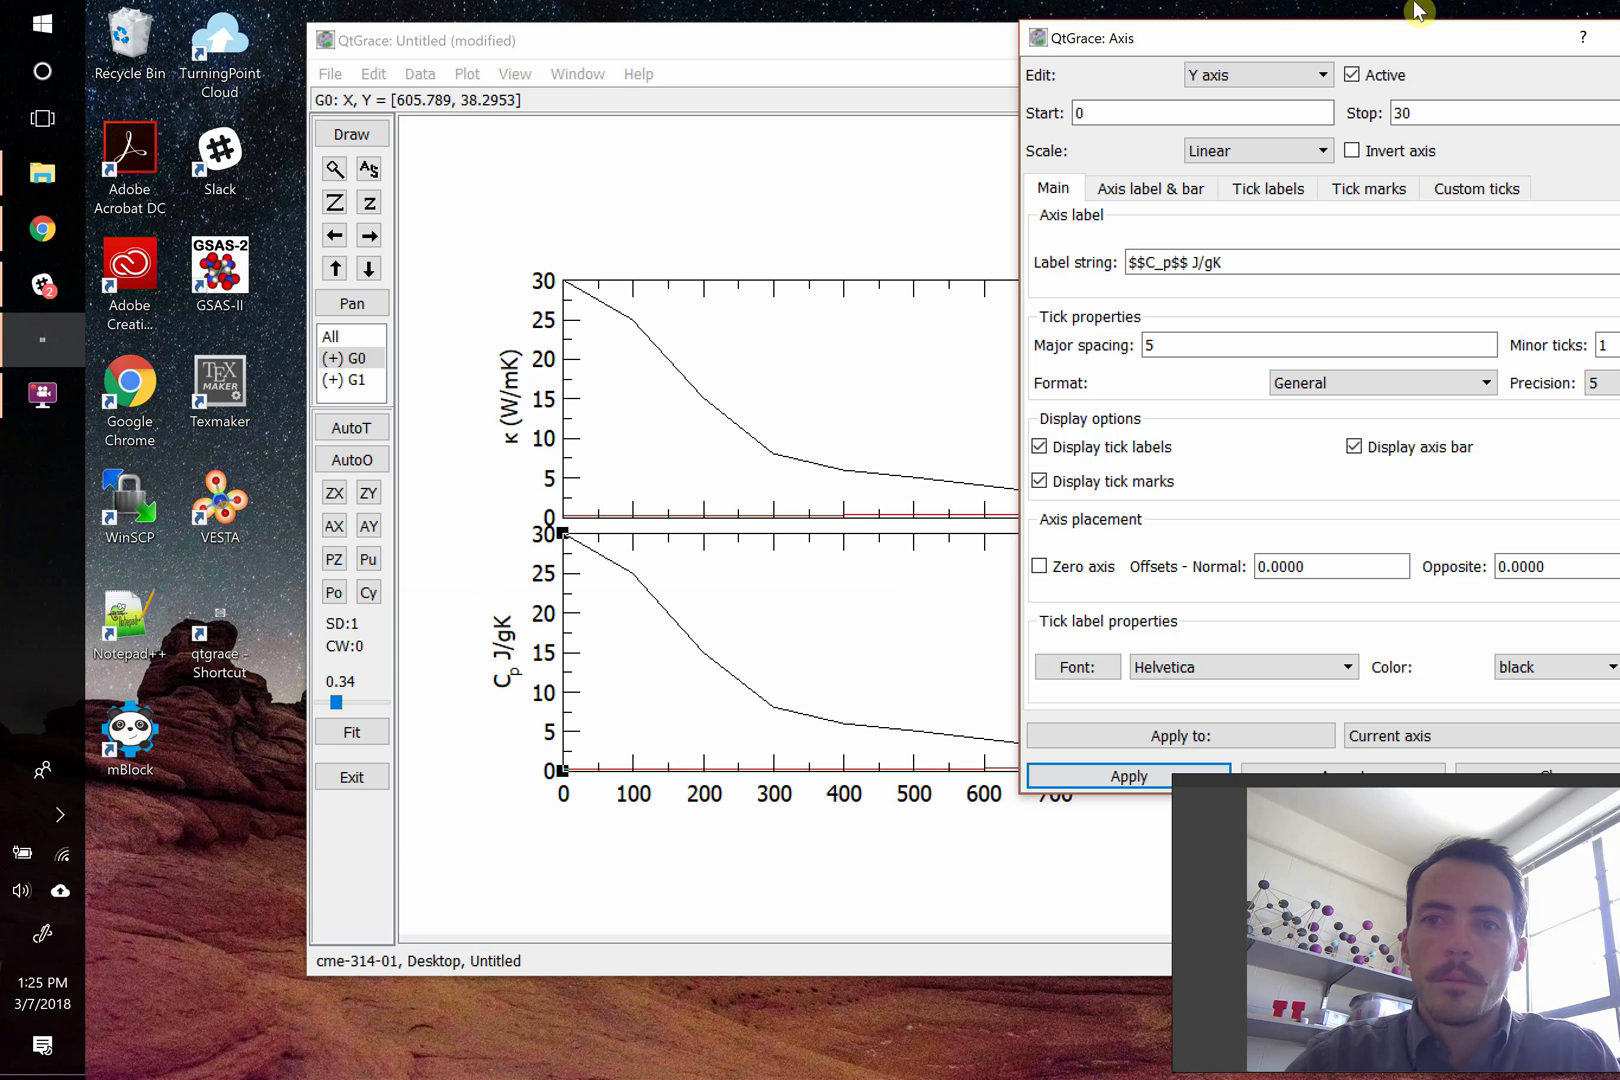
# - Label the lower graph's x axis Temperature (C) and close the Axis dialog
pyautogui.click(1284, 74)
pyautogui.click(1215, 120)
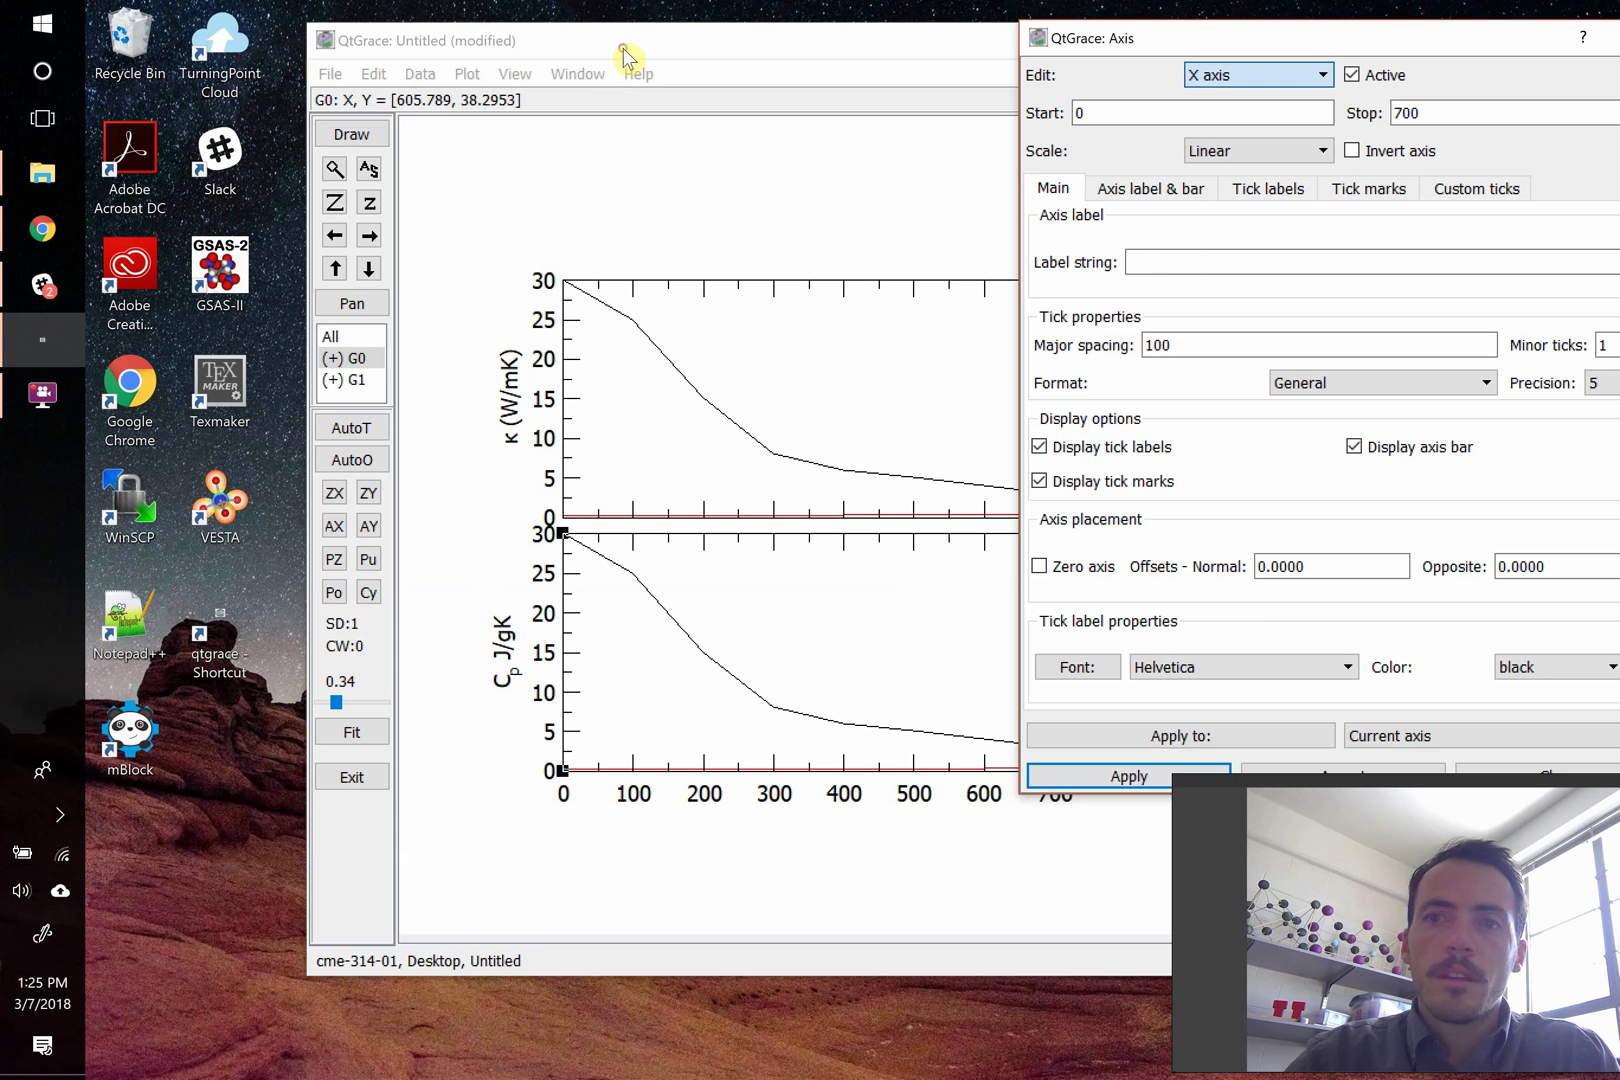
pyautogui.click(1155, 258)
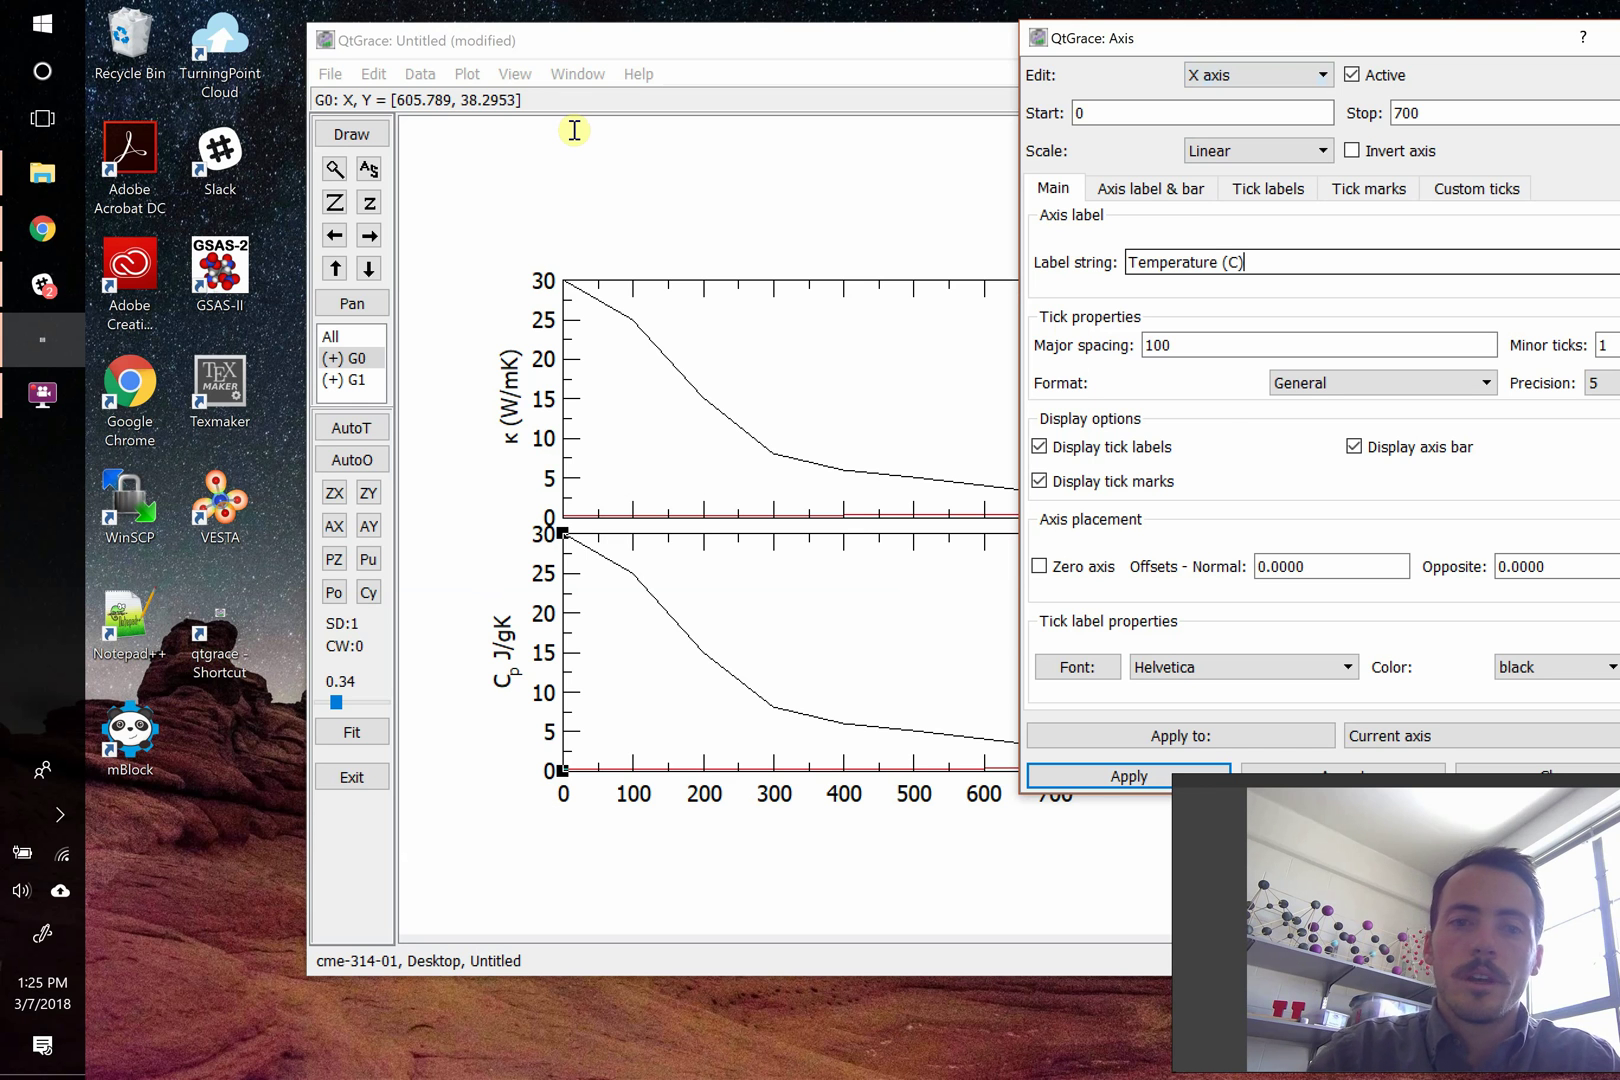
pyautogui.click(1118, 778)
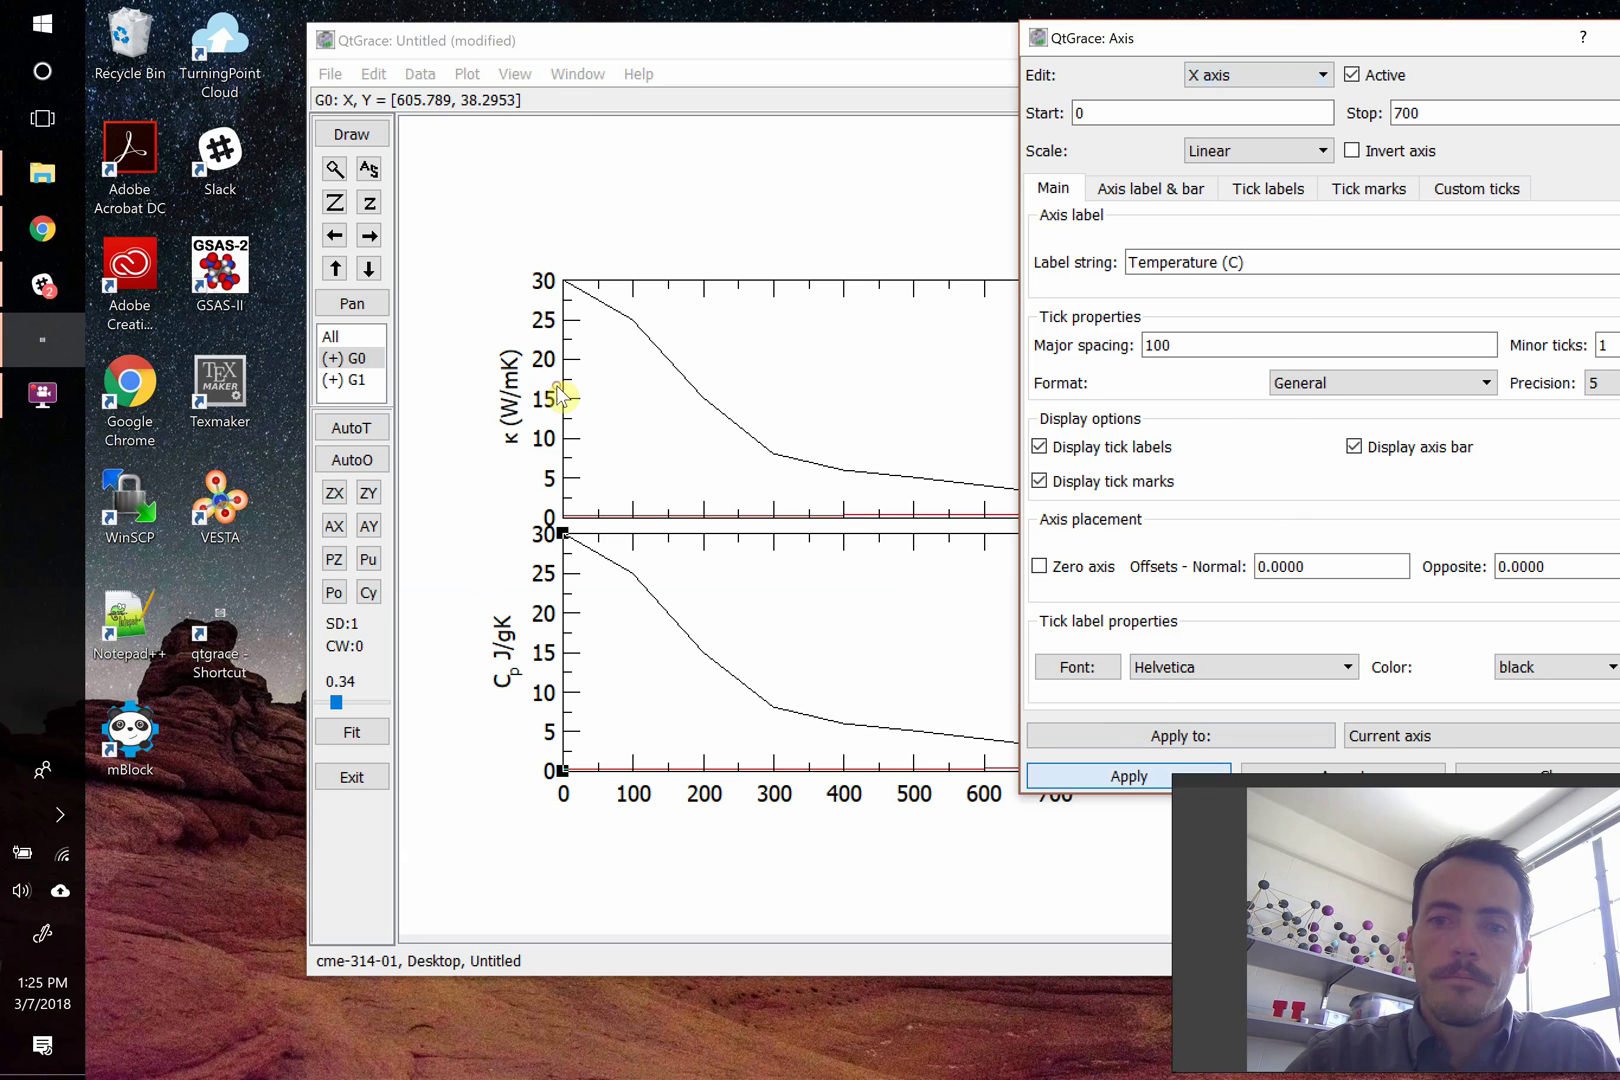
pyautogui.moveTo(1321, 42); pyautogui.dragTo(1291, 45)
pyautogui.click(1300, 42)
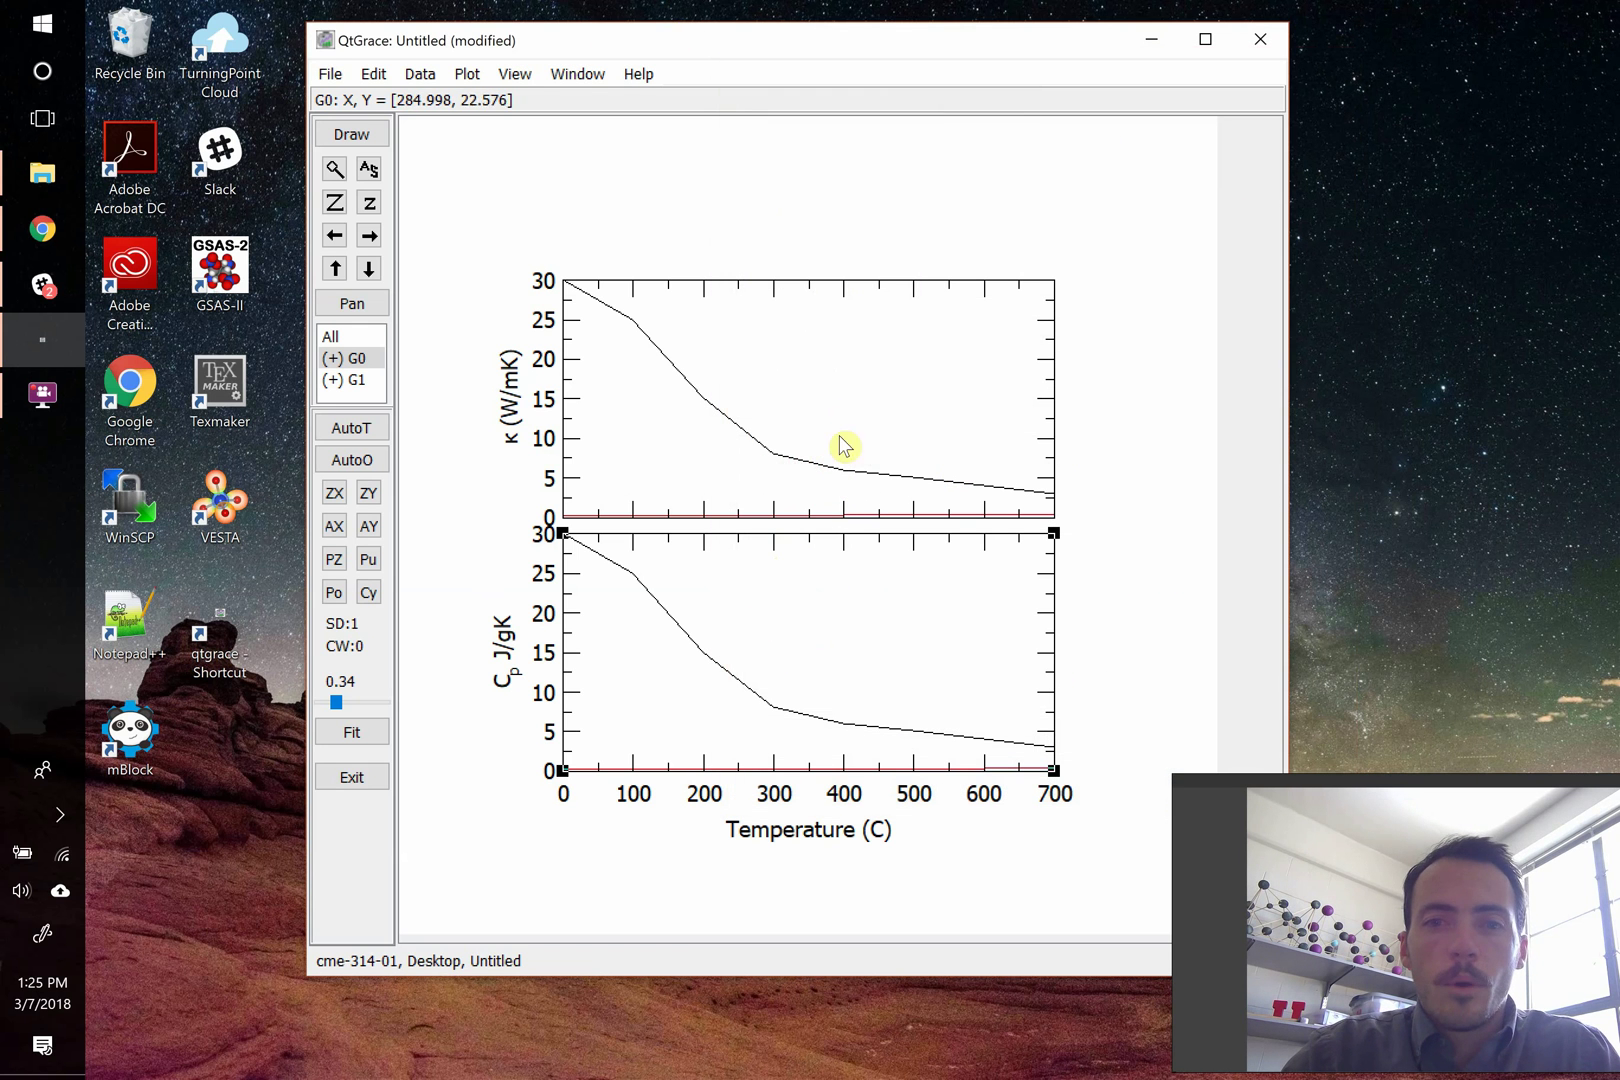
# - In Set Appearance, toggle set G1.S0 hidden and shown to identify its curve
pyautogui.doubleClick(868, 399)
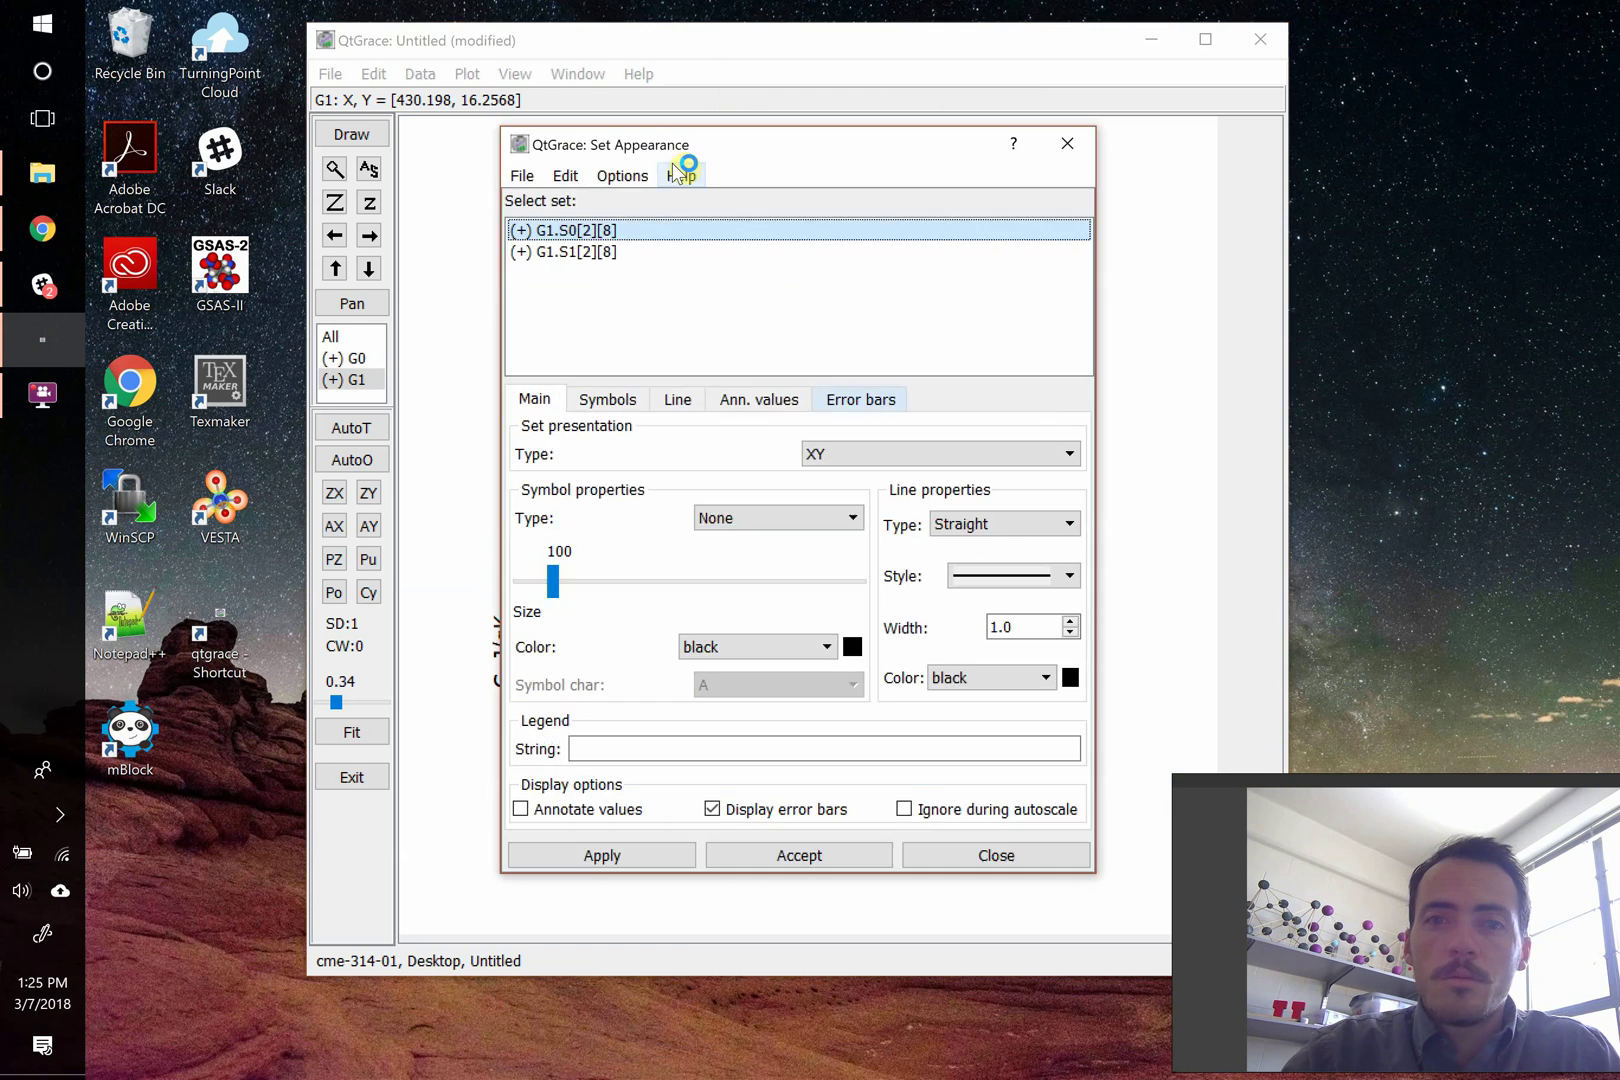
pyautogui.moveTo(828, 142); pyautogui.dragTo(1428, 74)
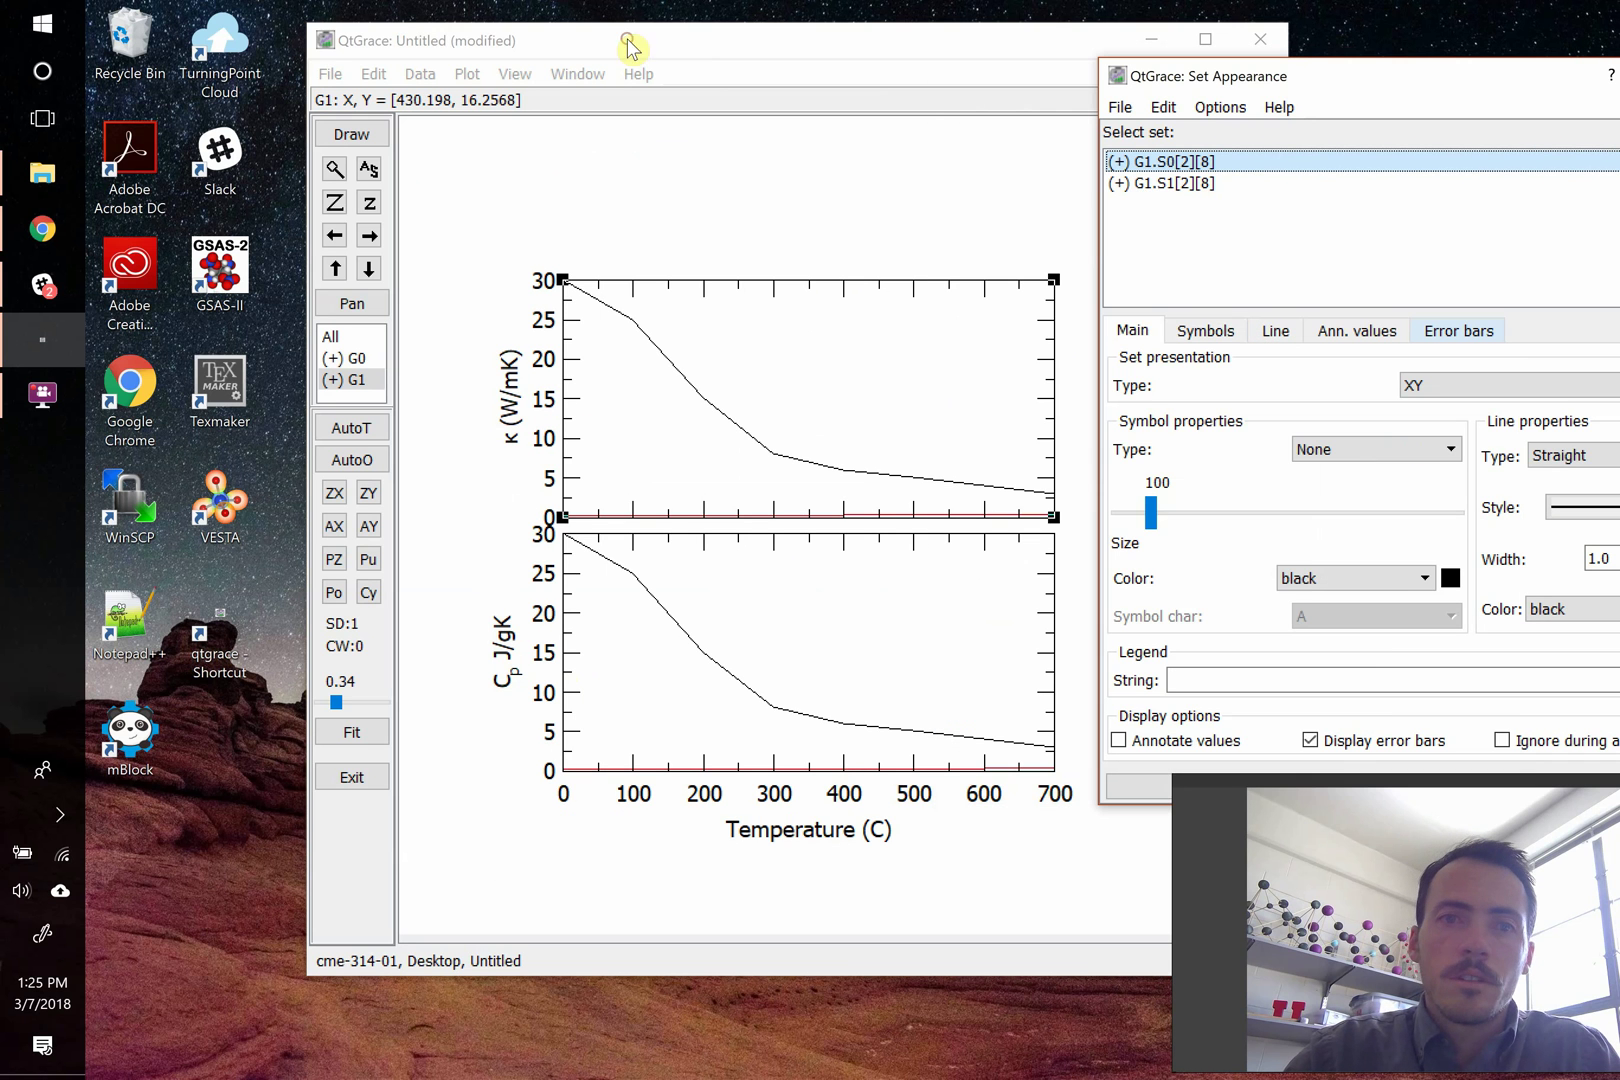
pyautogui.rightClick(1127, 175)
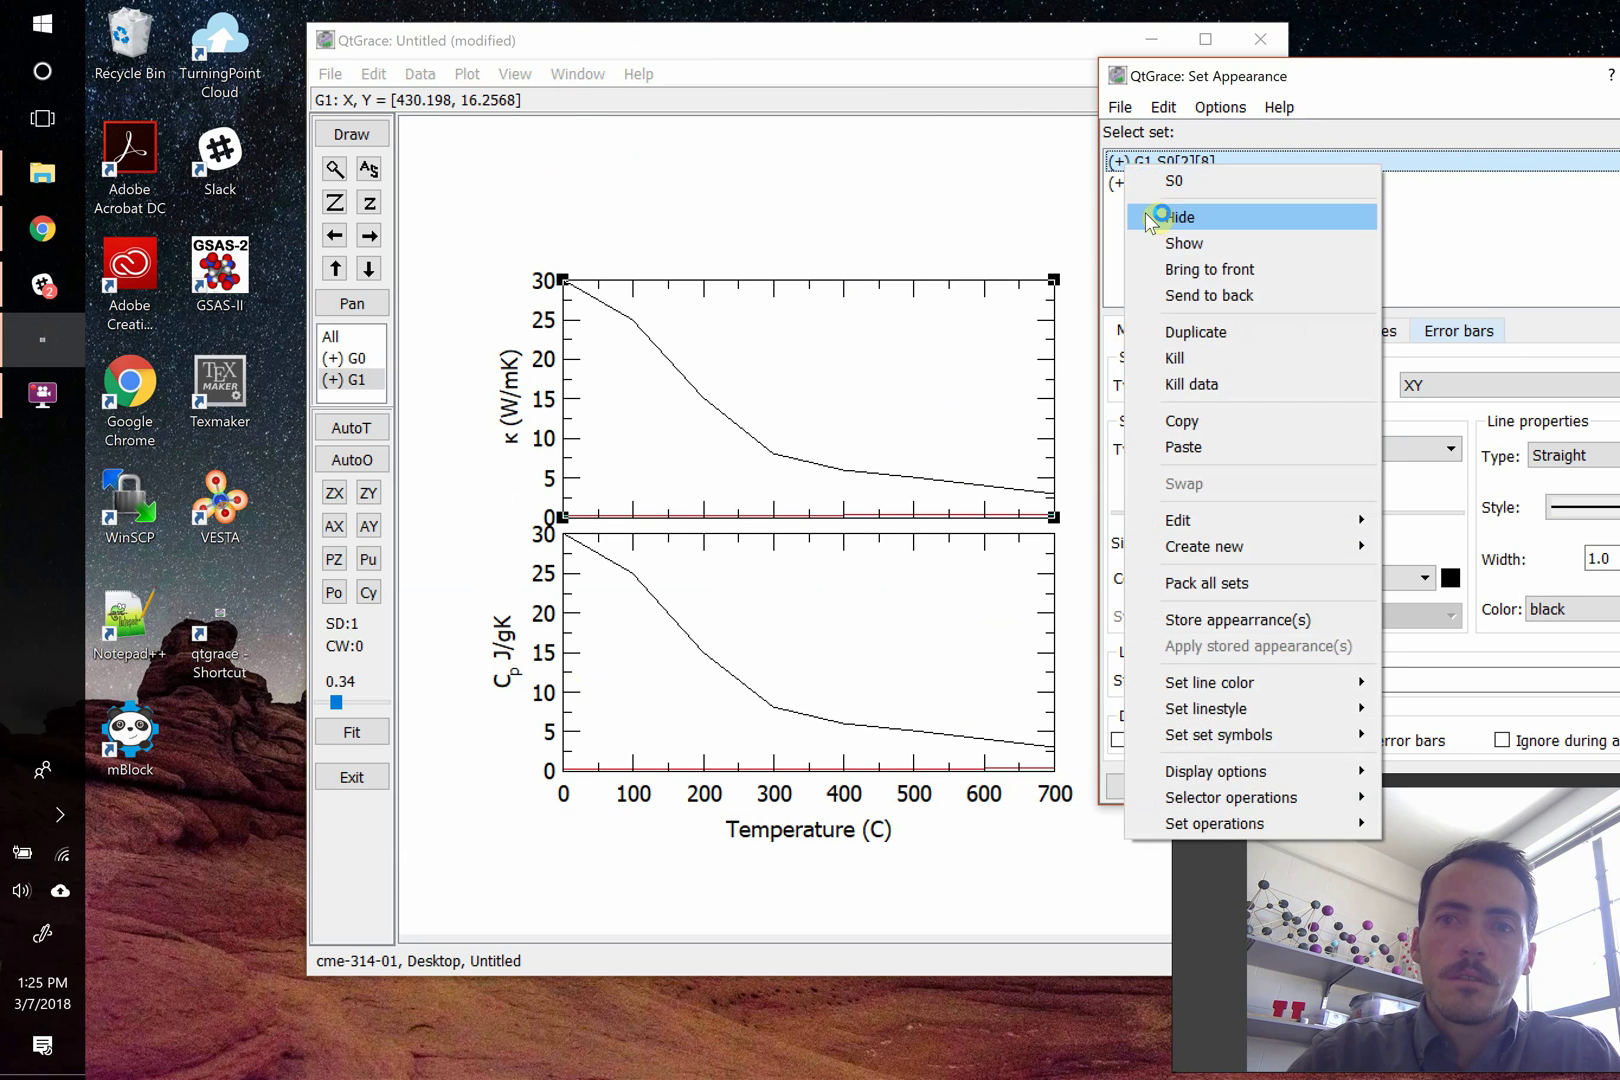
pyautogui.click(1193, 216)
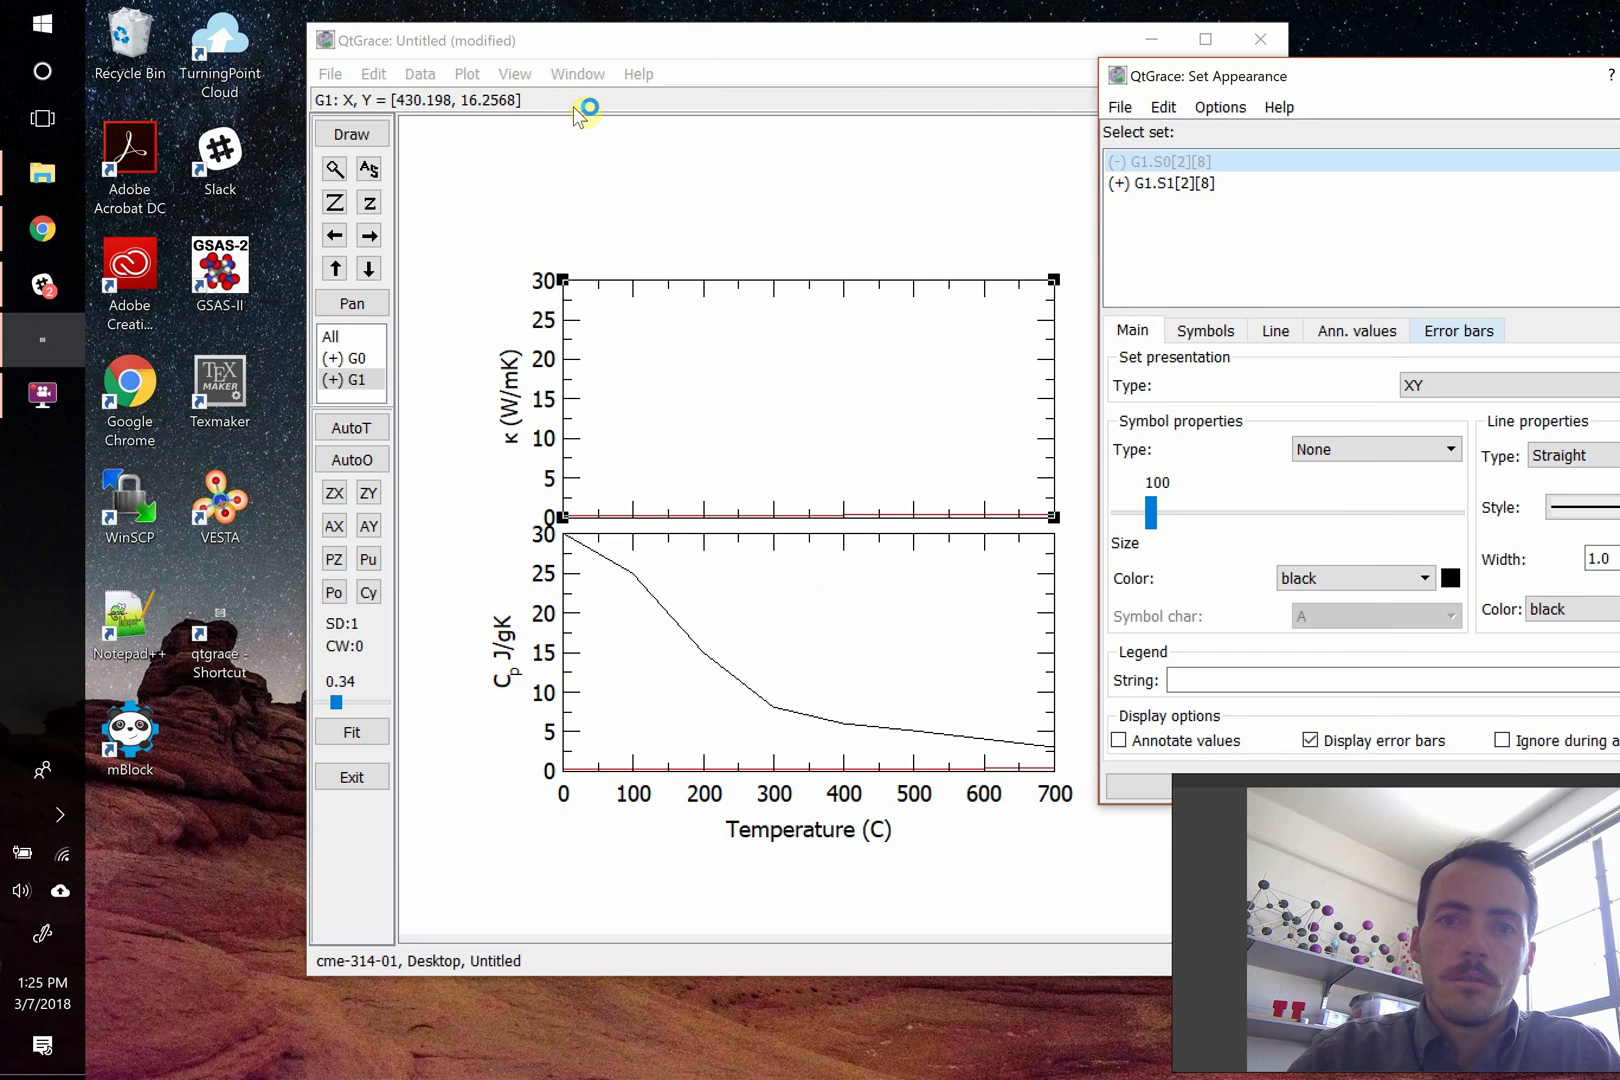
pyautogui.rightClick(1151, 168)
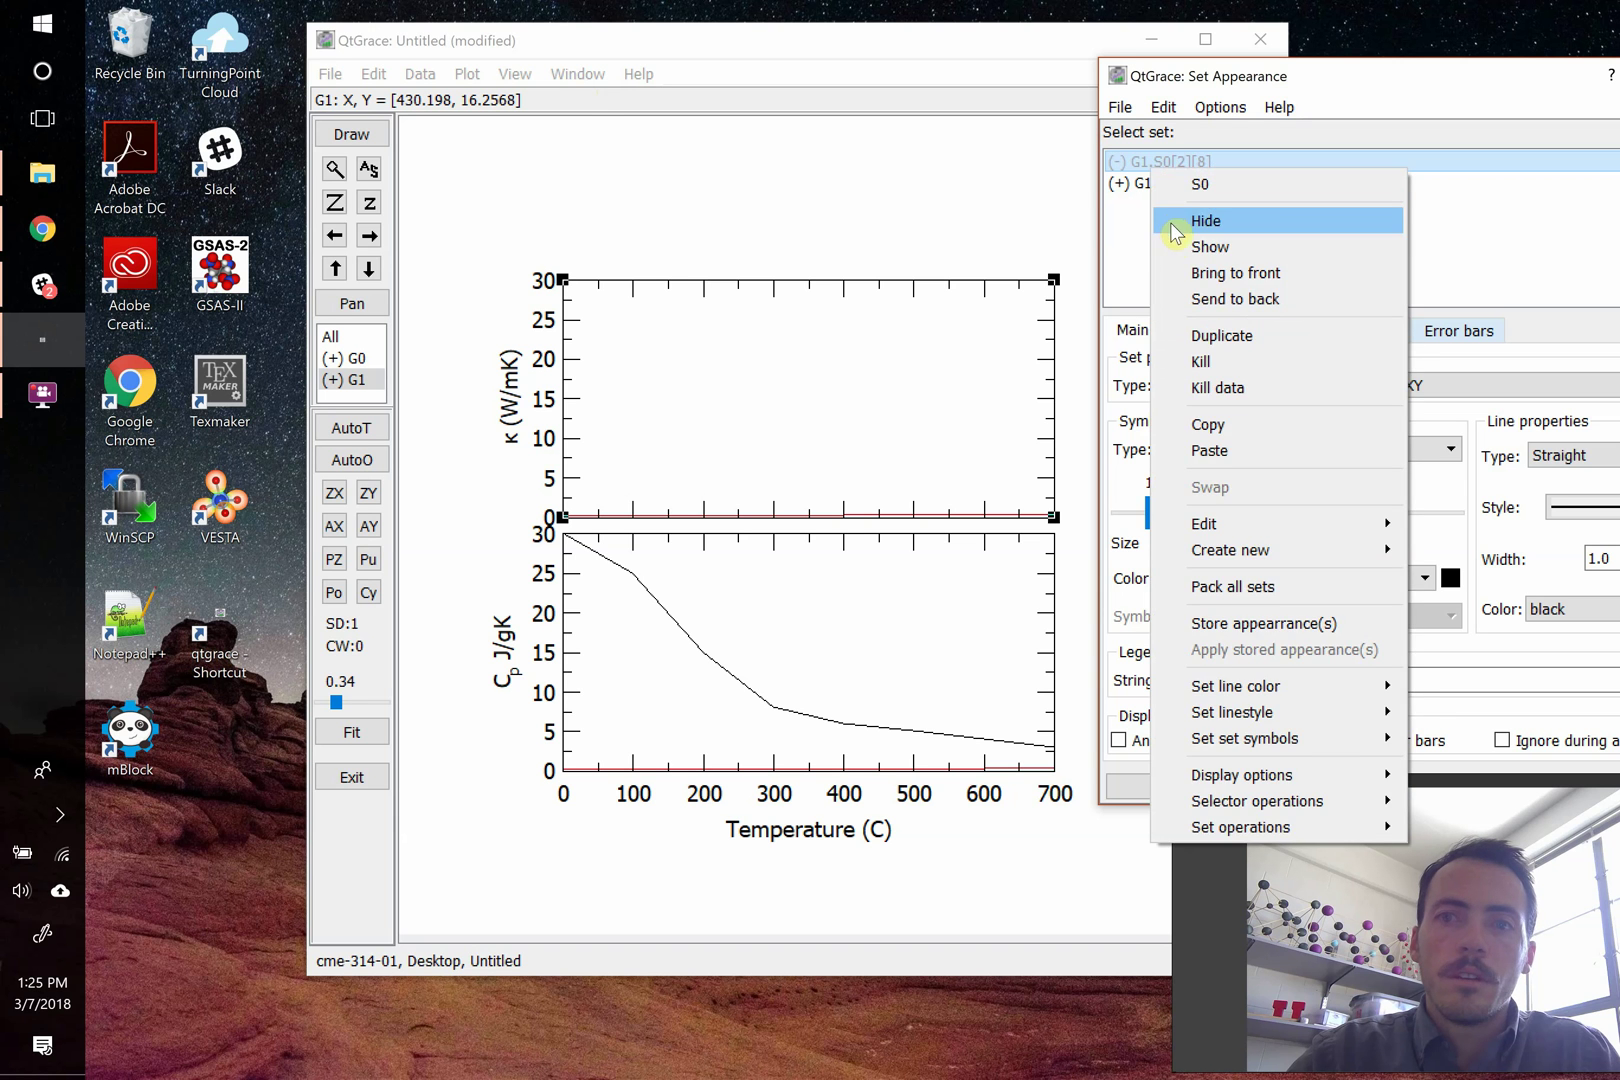
pyautogui.click(1190, 245)
pyautogui.rightClick(1138, 190)
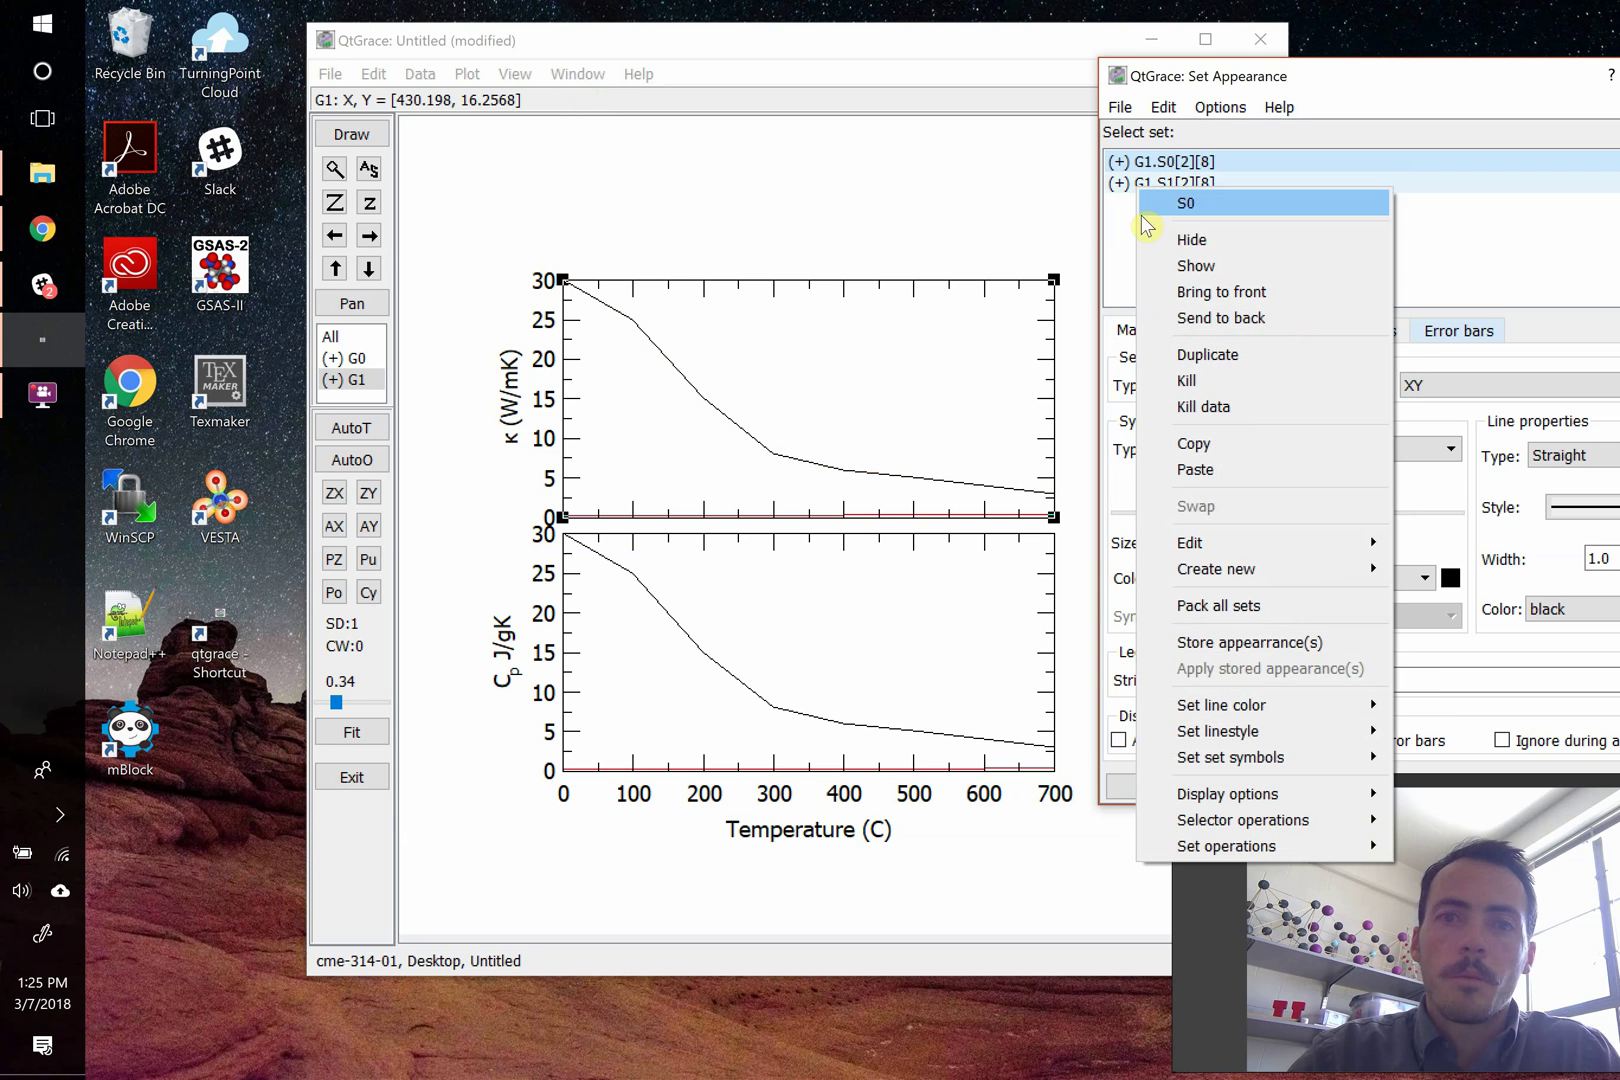
pyautogui.press('Up')
pyautogui.press('Return')
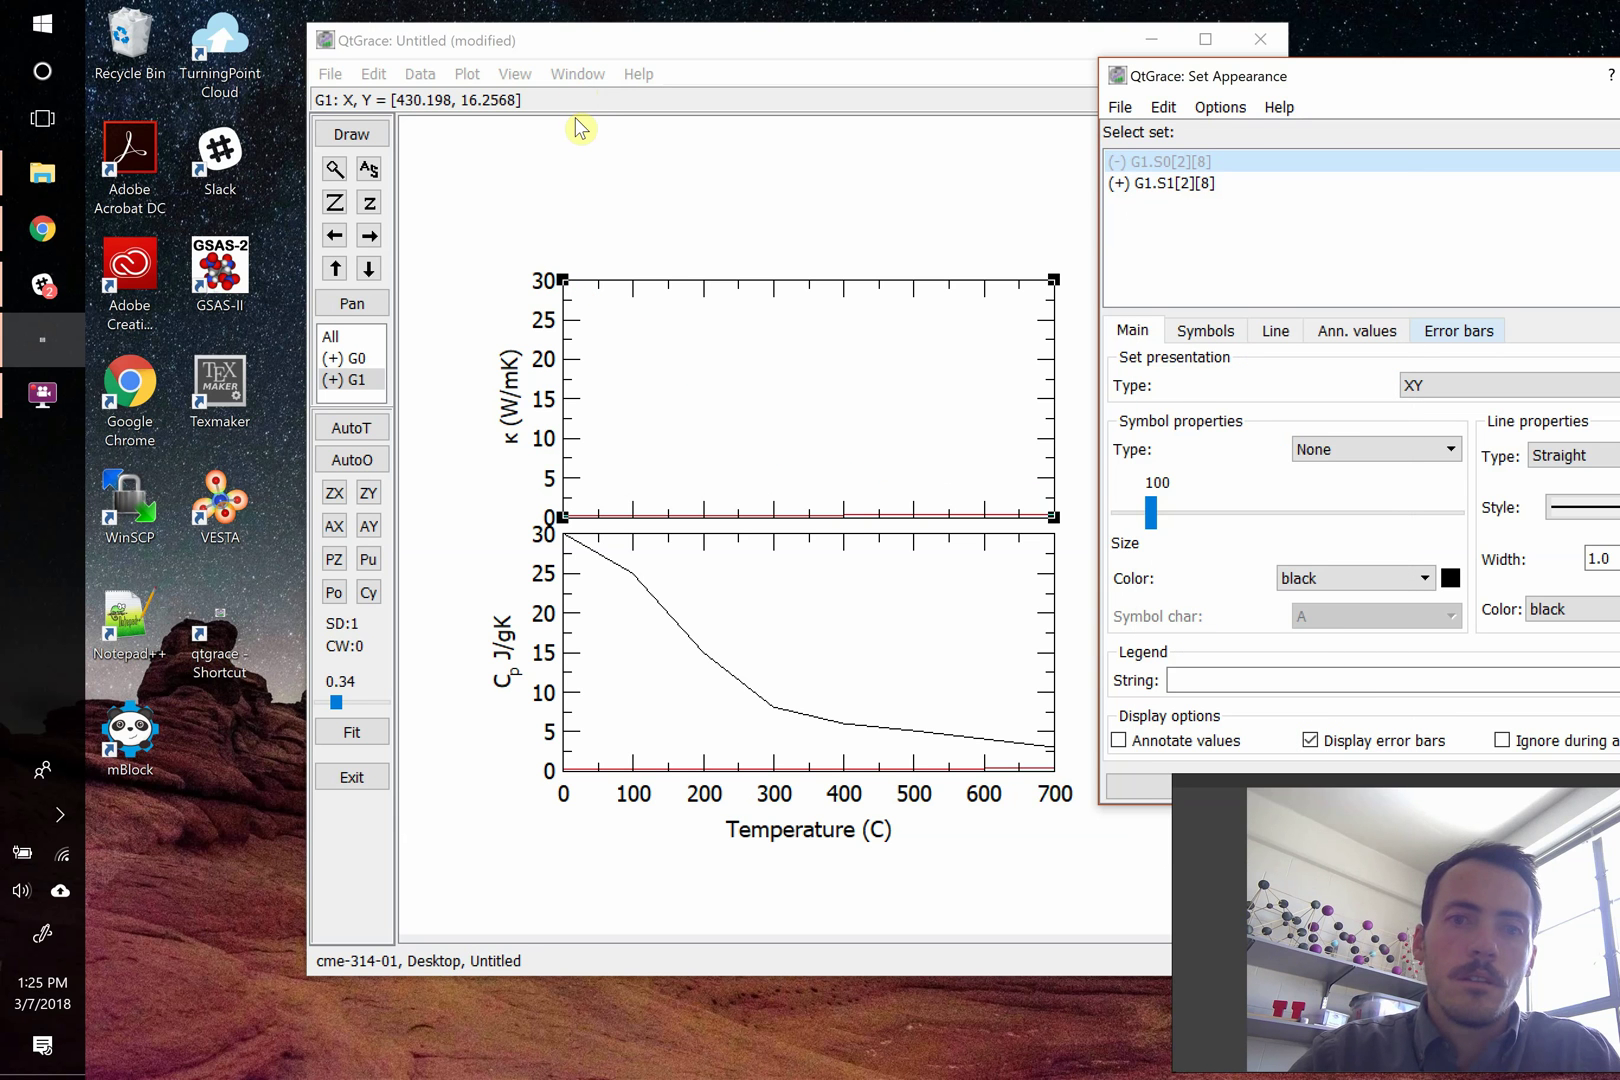
pyautogui.rightClick(1120, 163)
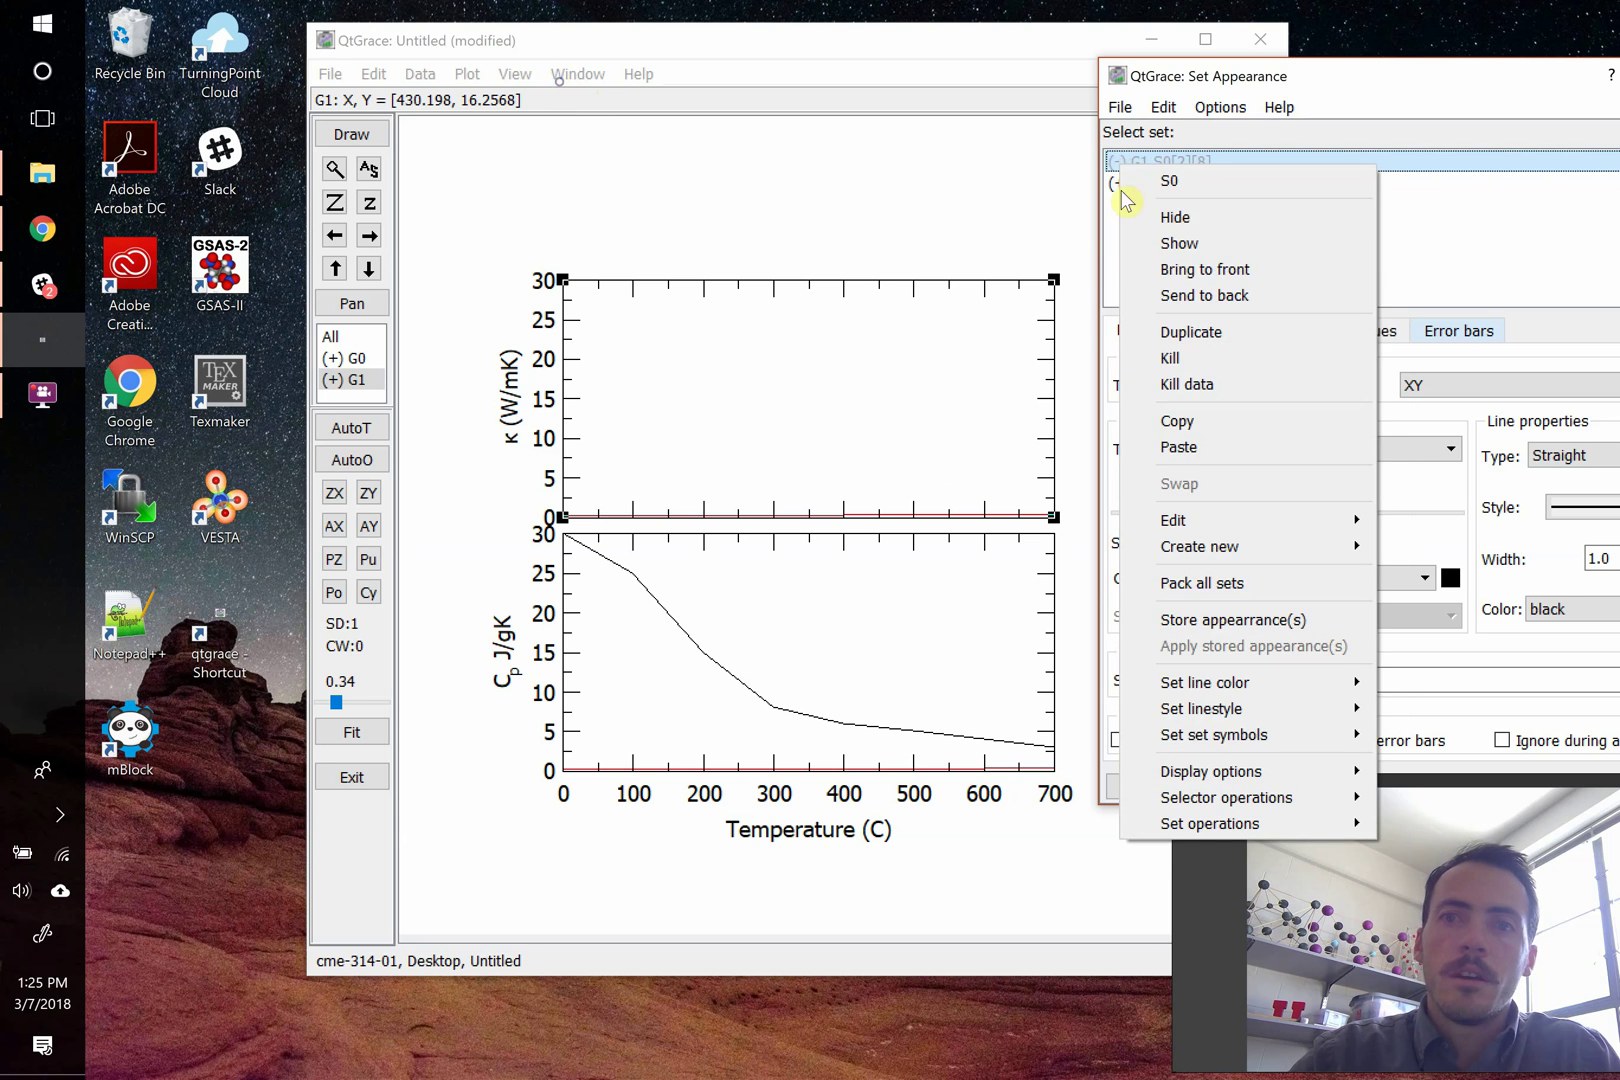
pyautogui.press('Down')
pyautogui.press('Return')
# - Hide set G1.S1 in the top graph
pyautogui.press('Down')
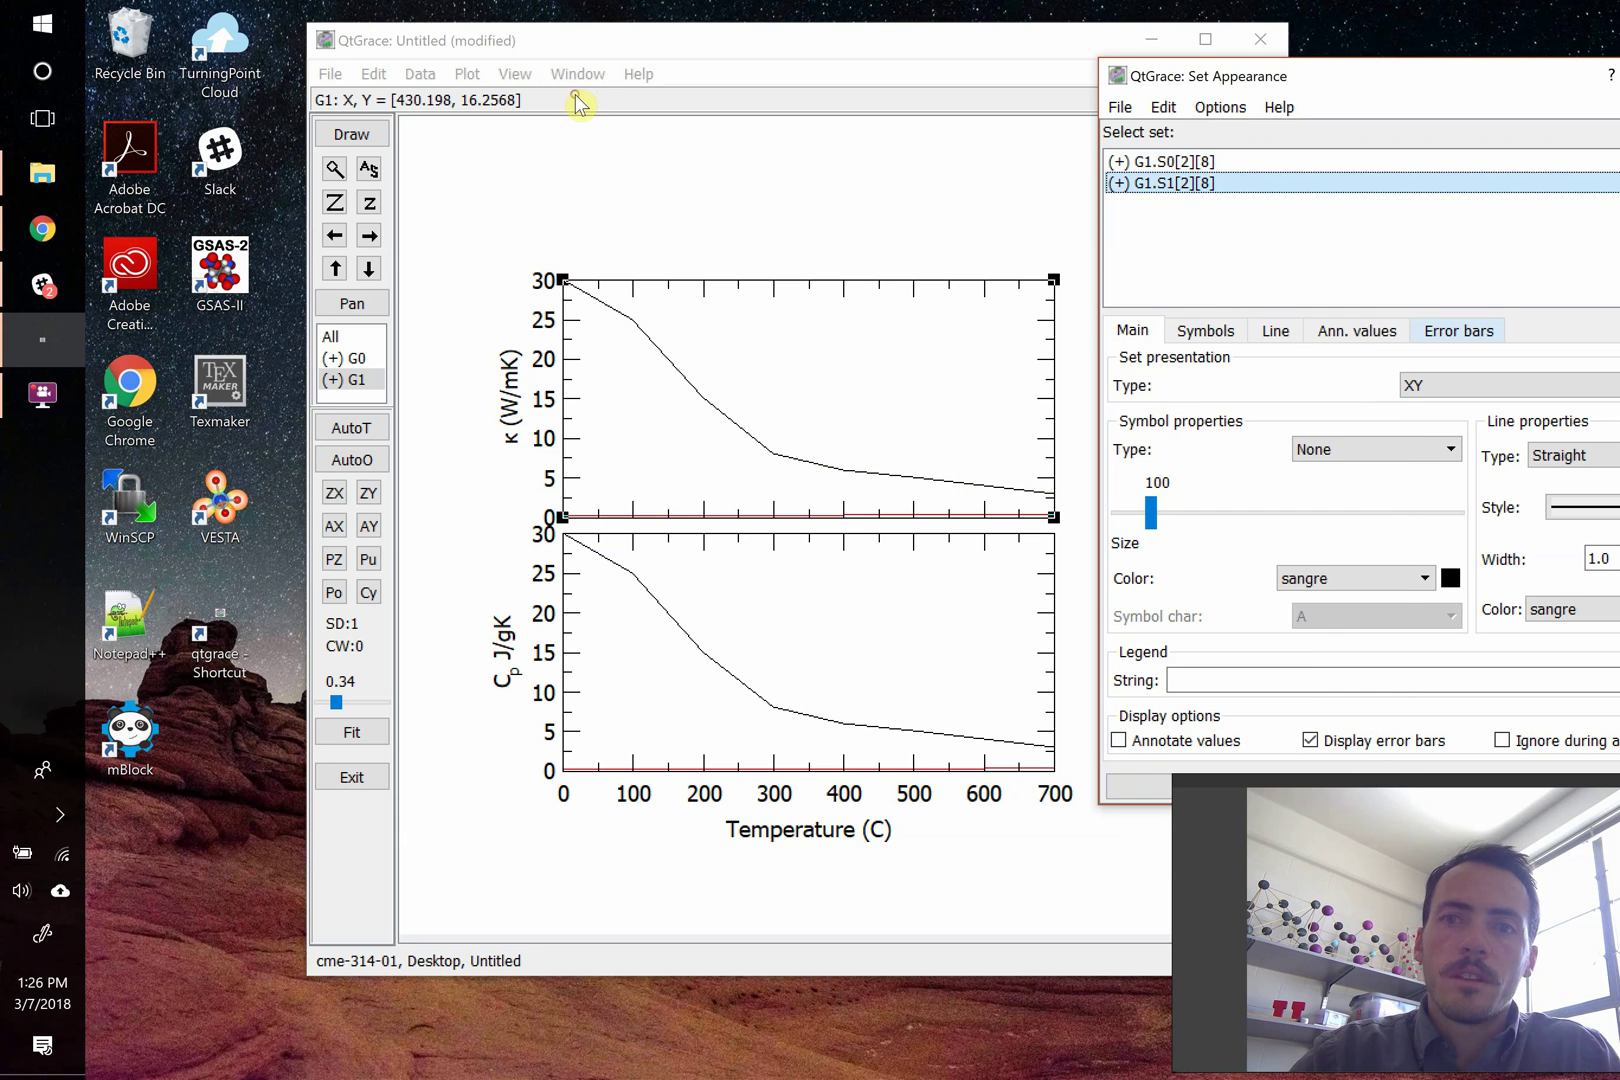
pyautogui.hotkey('shift', 'F10')
pyautogui.press('Down')
pyautogui.press('Return')
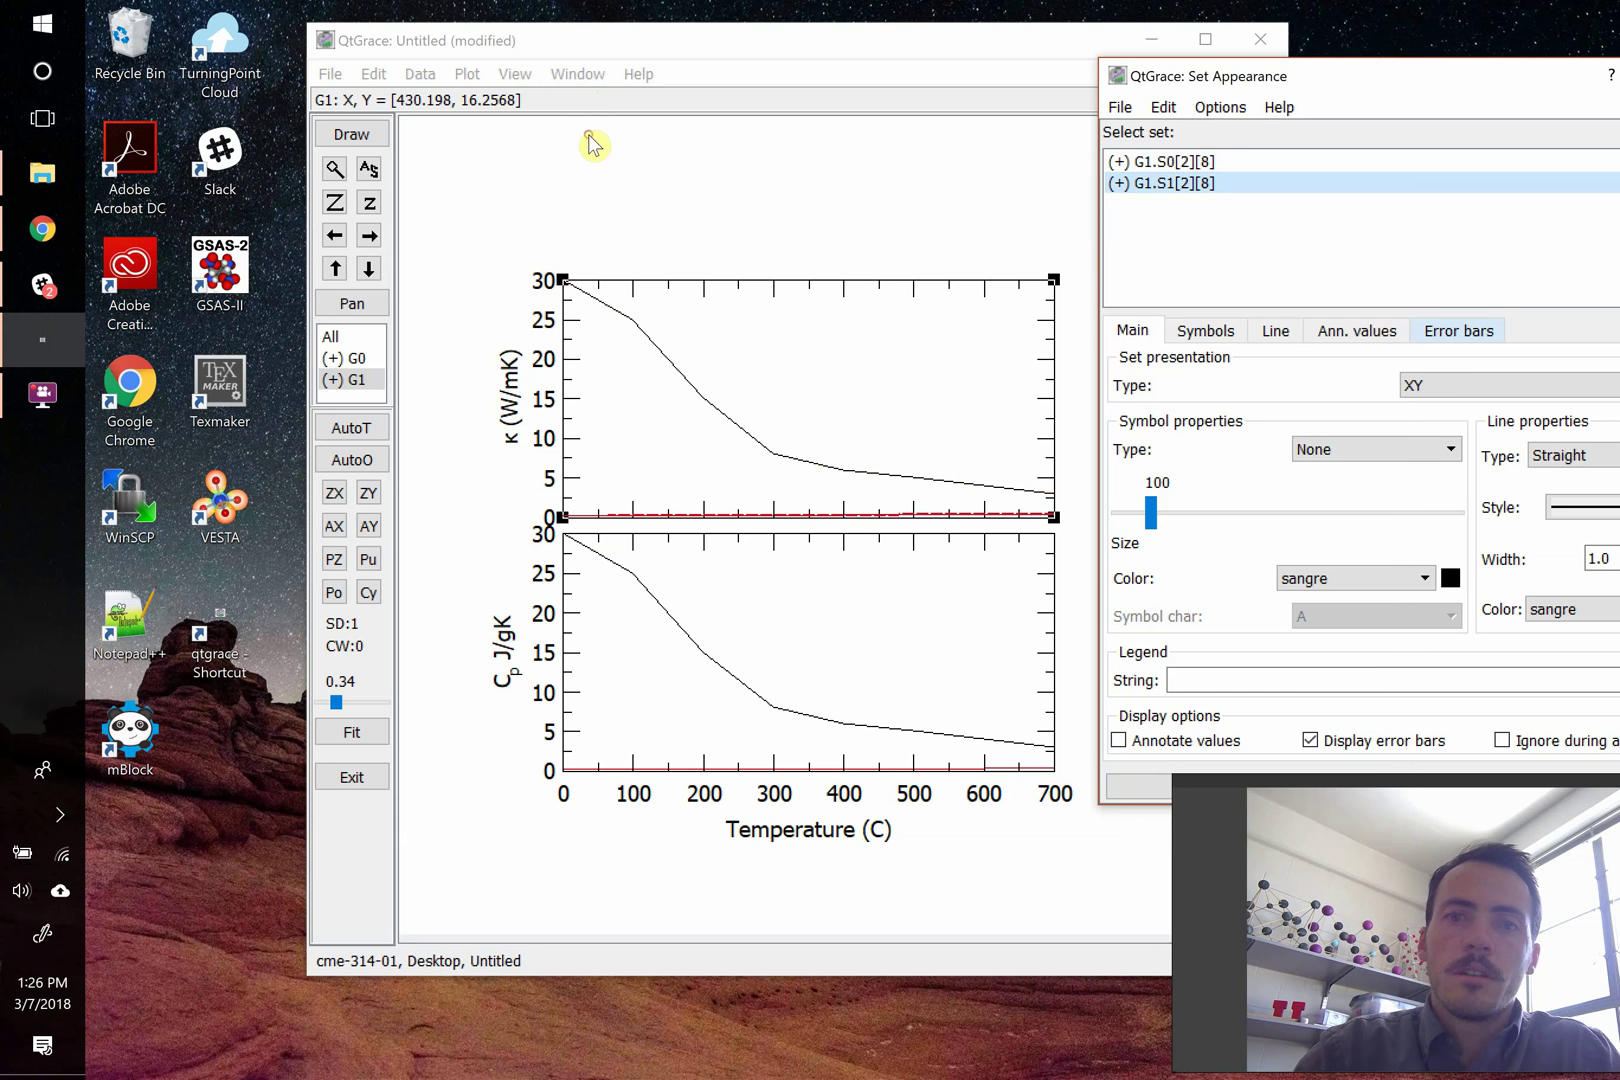
pyautogui.rightClick(1143, 188)
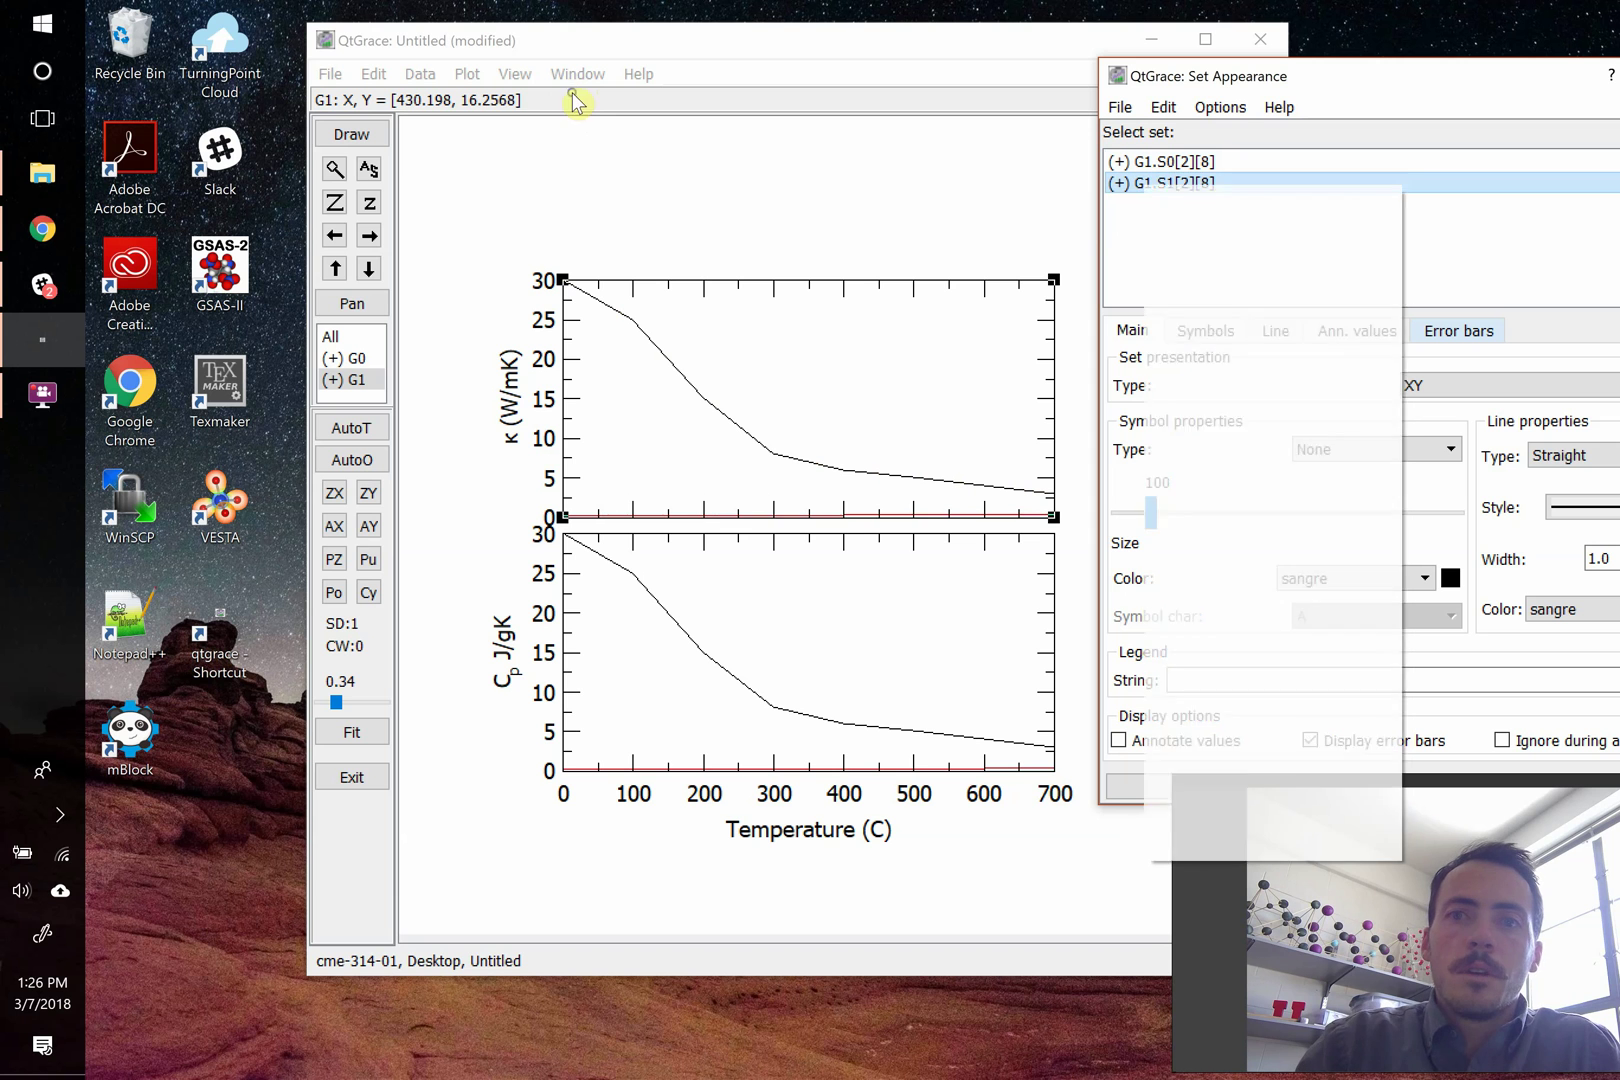
pyautogui.press('Down')
pyautogui.press('Return')
# - Make the lower graph current and hide its black set G0.S0
pyautogui.click(411, 303)
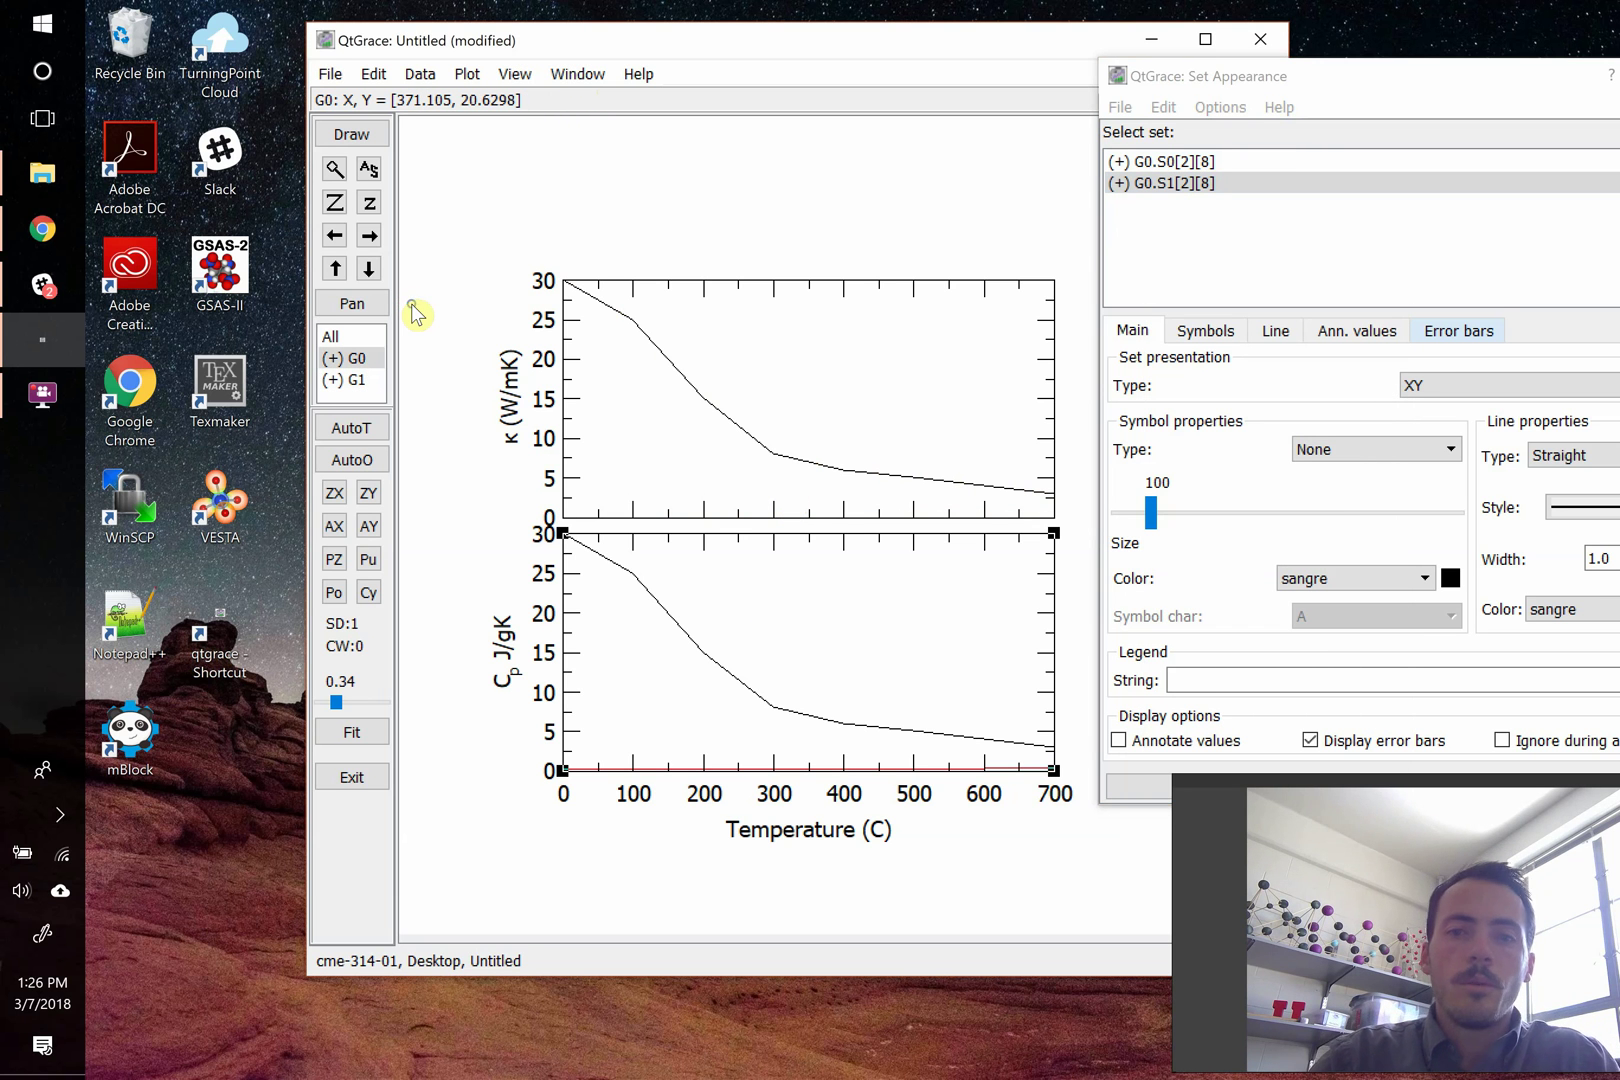
pyautogui.click(486, 193)
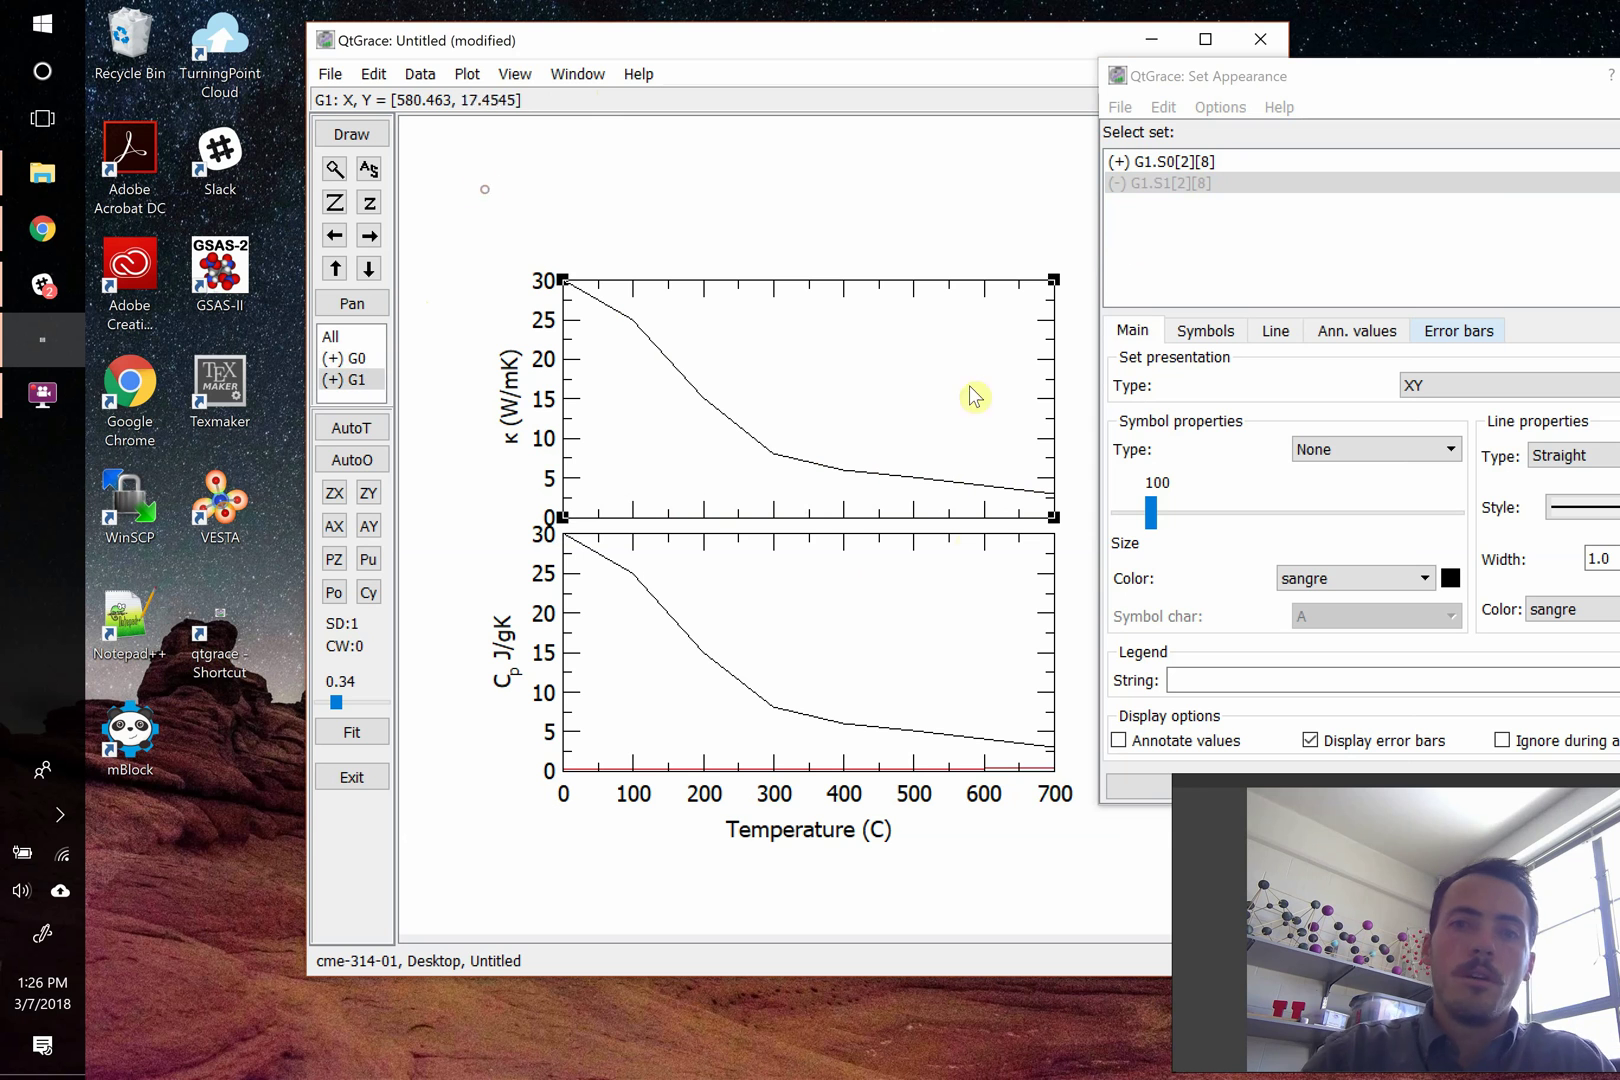
pyautogui.click(481, 307)
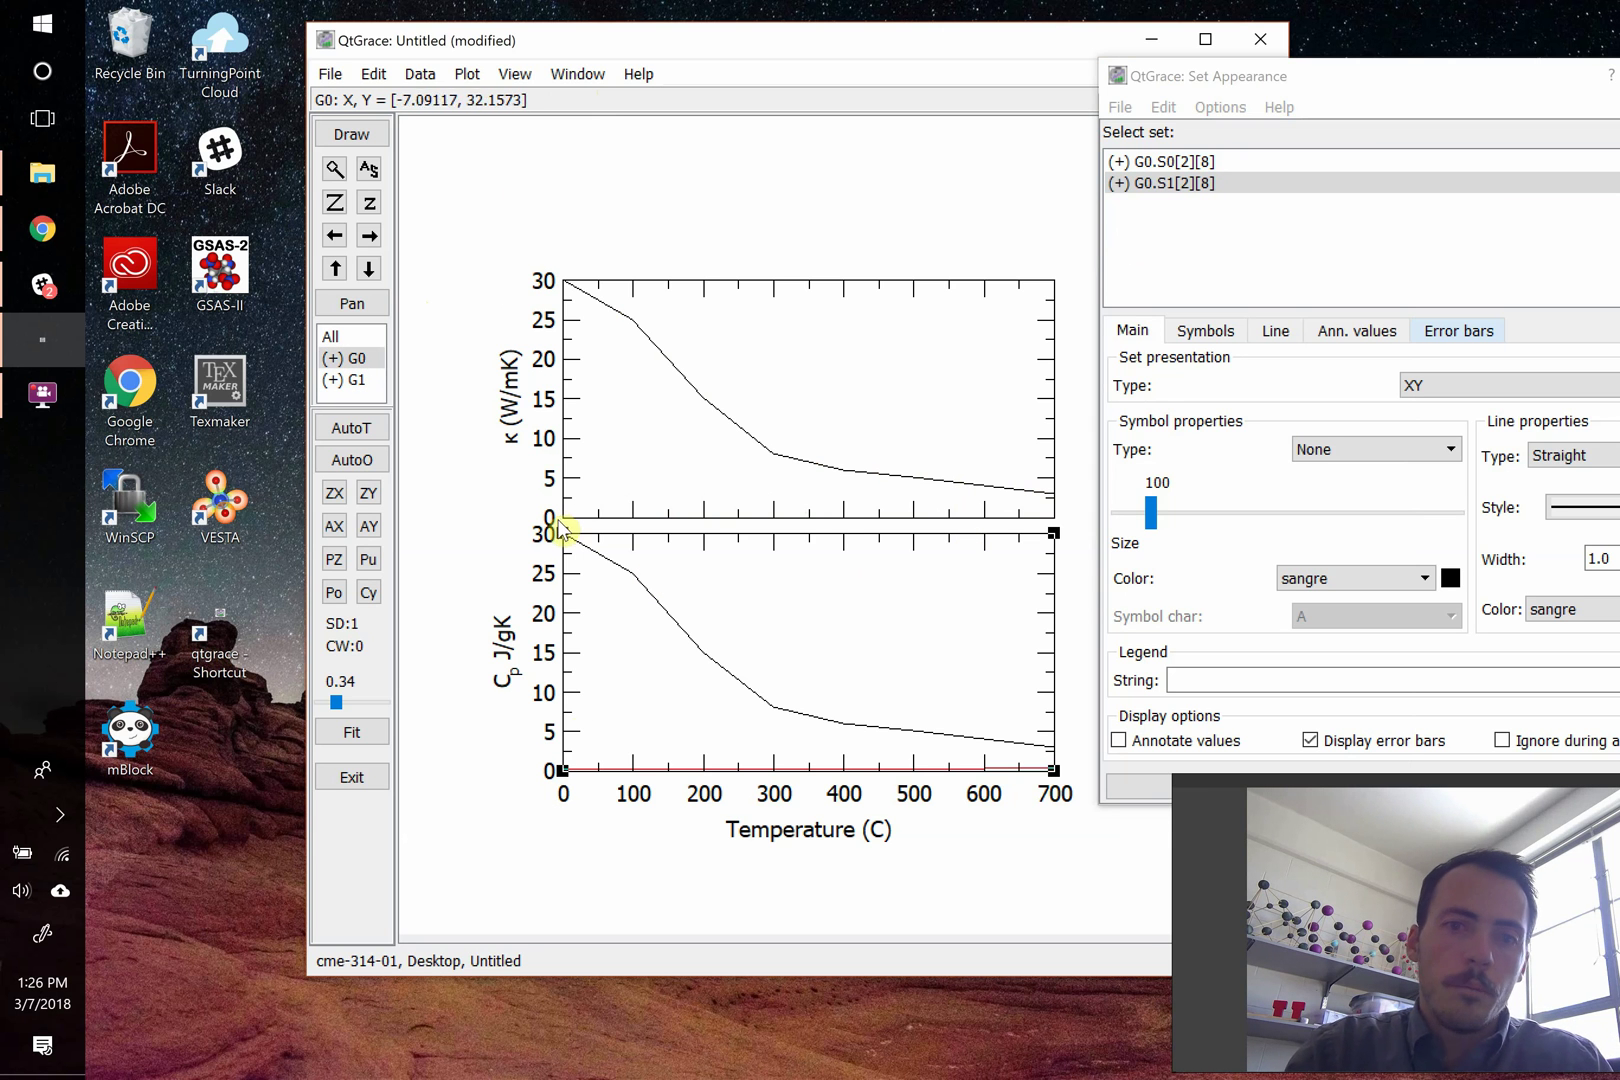
pyautogui.click(481, 199)
pyautogui.click(472, 336)
pyautogui.click(1183, 157)
pyautogui.rightClick(1167, 158)
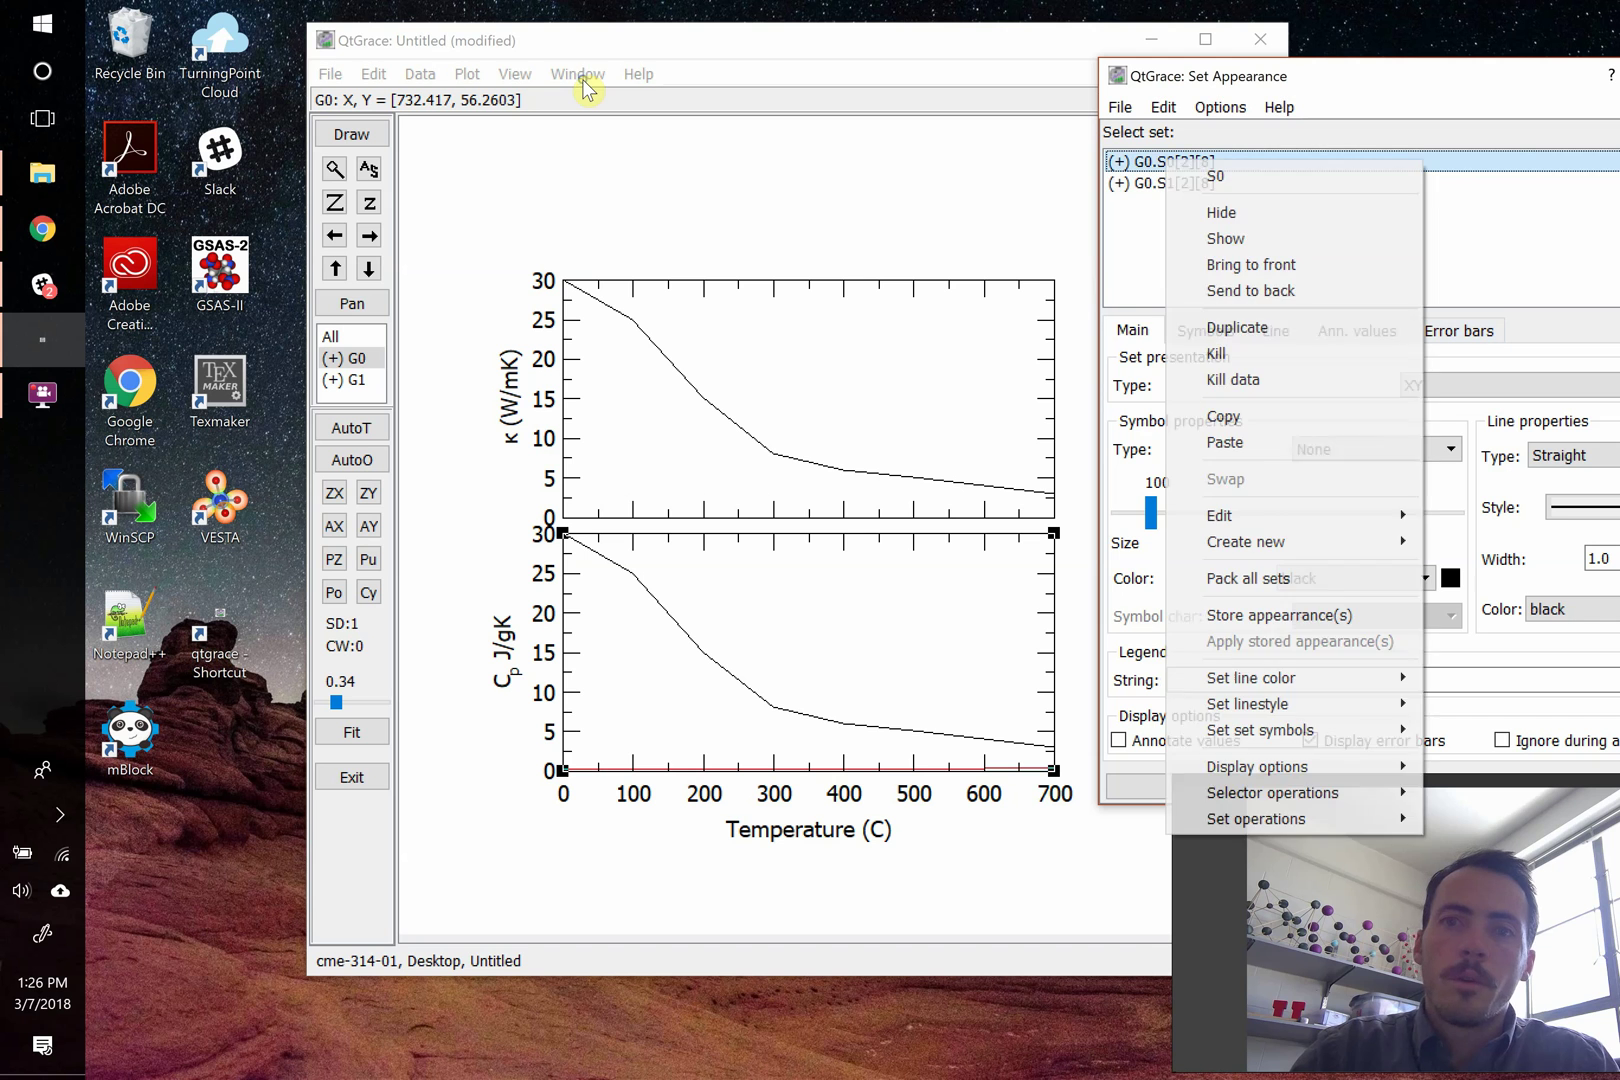
pyautogui.click(1221, 212)
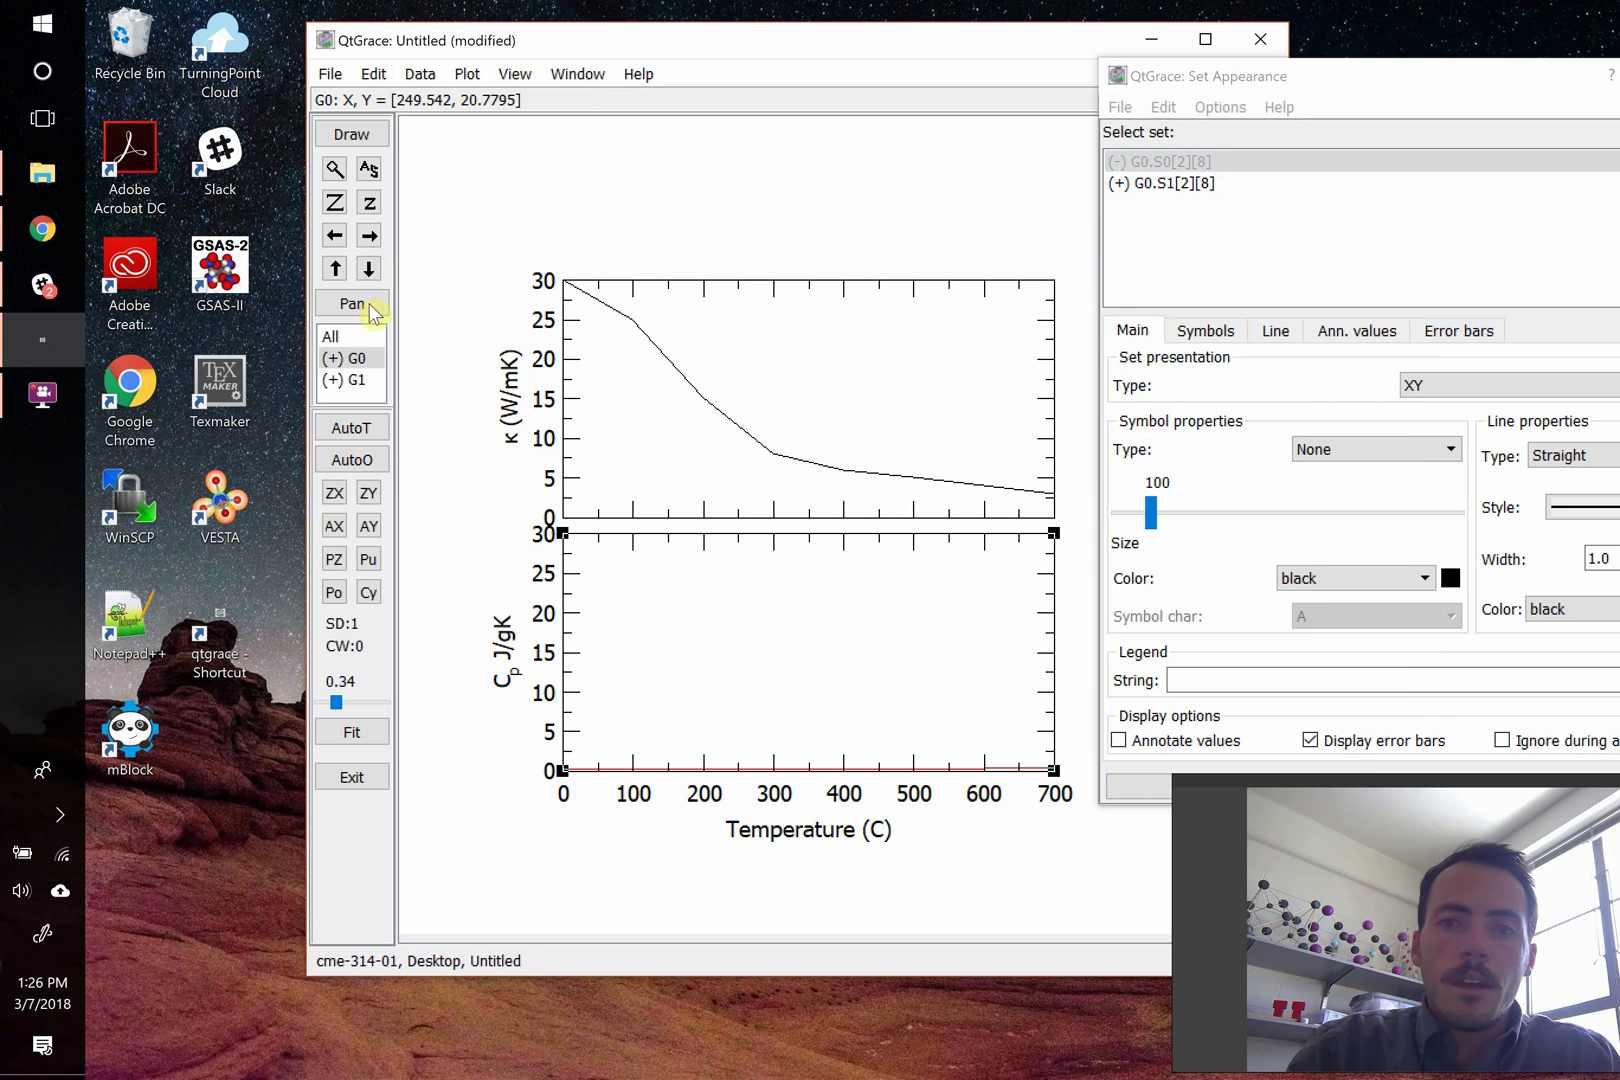
pyautogui.click(1510, 132)
pyautogui.moveTo(1345, 78); pyautogui.dragTo(1077, 81)
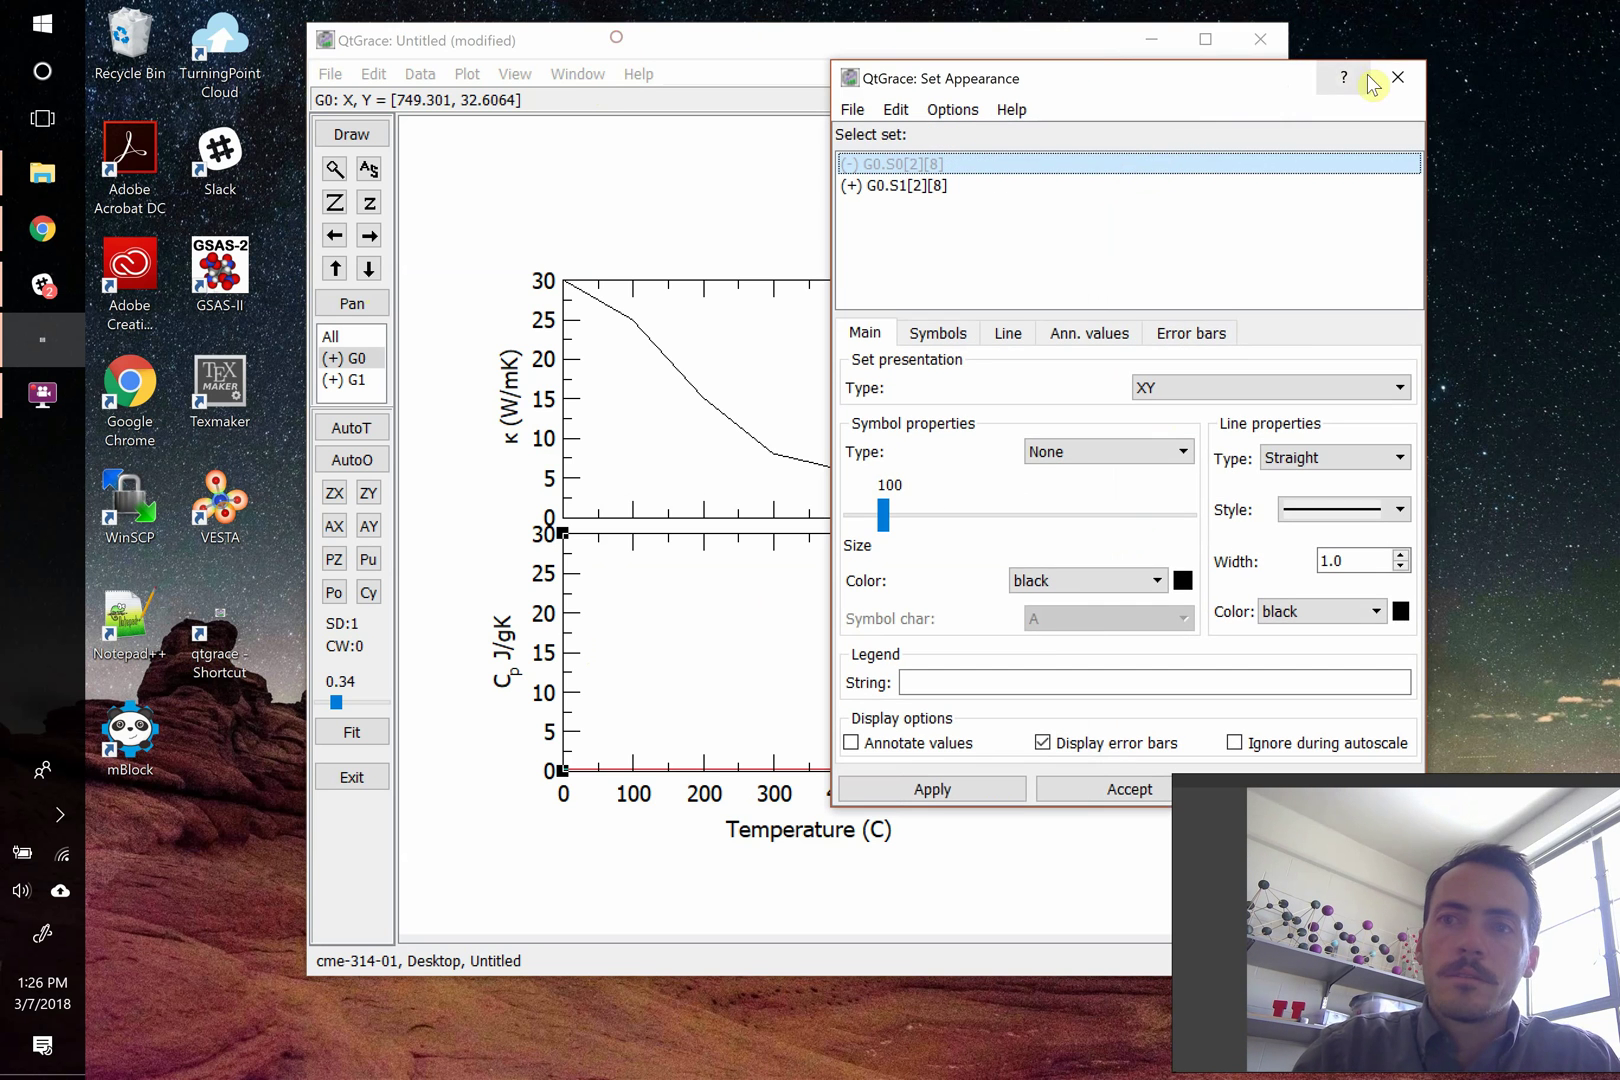
# - Set the lower graph's y-axis stop to 0.4 and apply it
pyautogui.click(1402, 88)
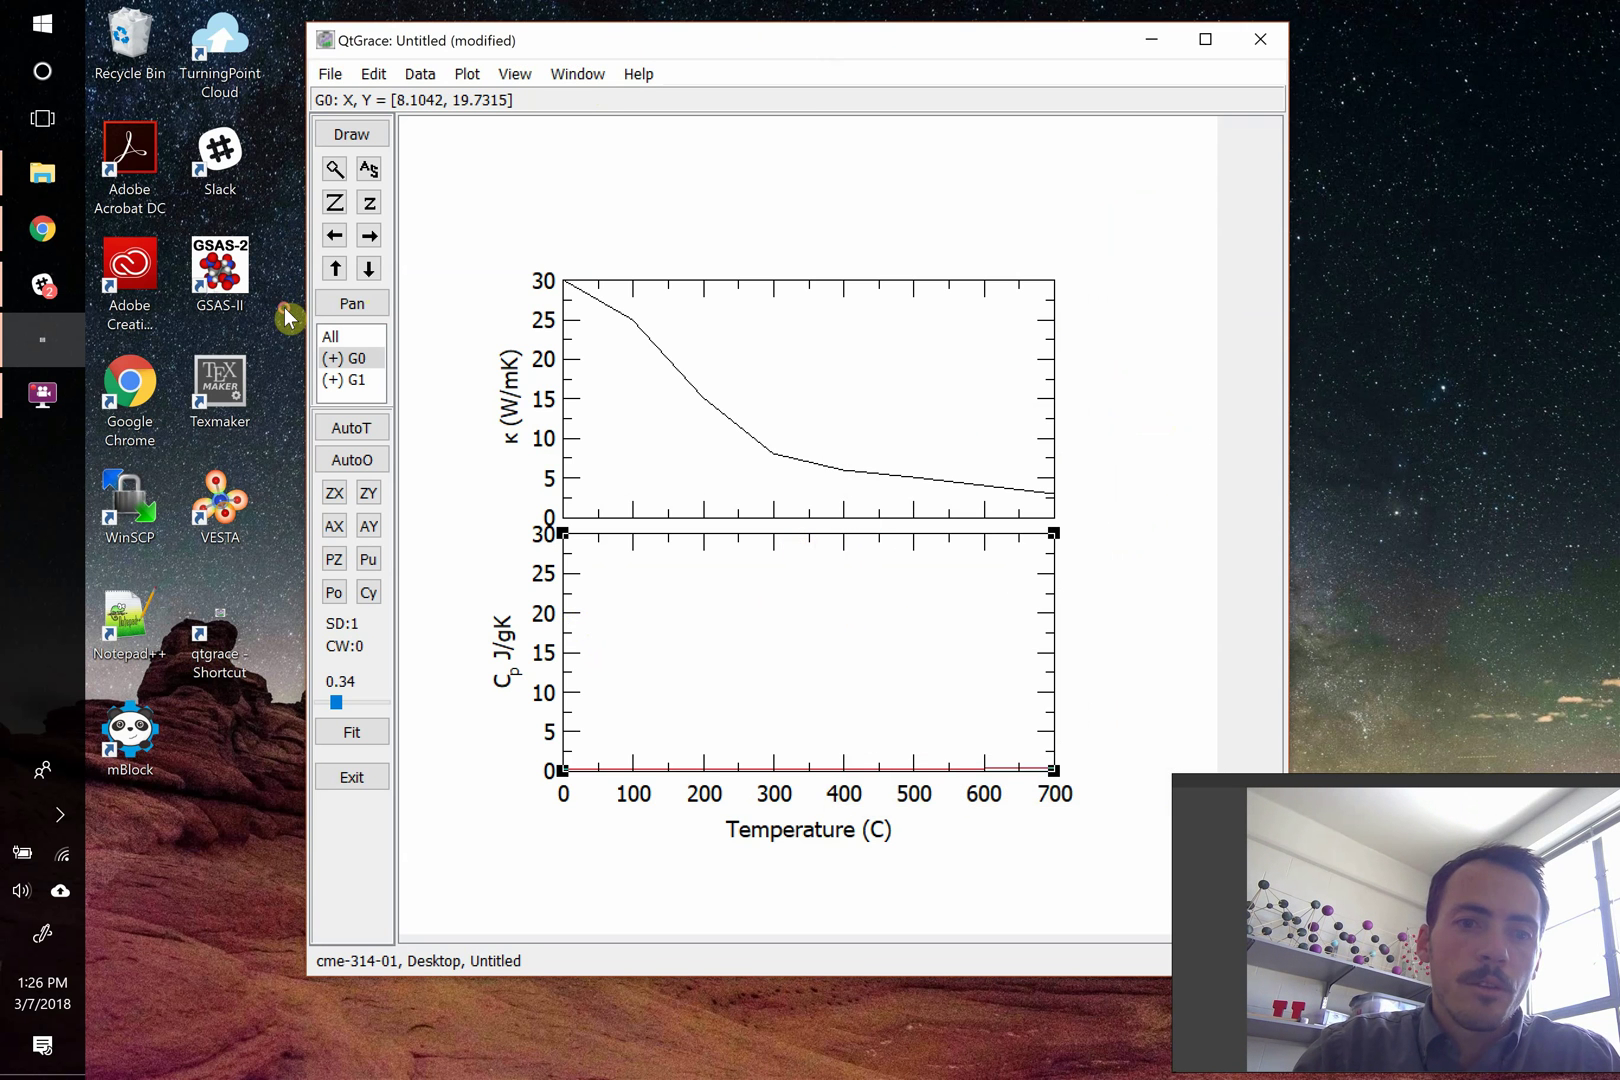
pyautogui.doubleClick(569, 616)
pyautogui.moveTo(621, 131)
pyautogui.mouseDown()
pyautogui.moveTo(1210, 122)
pyautogui.moveTo(1248, 94)
pyautogui.mouseUp()
pyautogui.doubleClick(1490, 163)
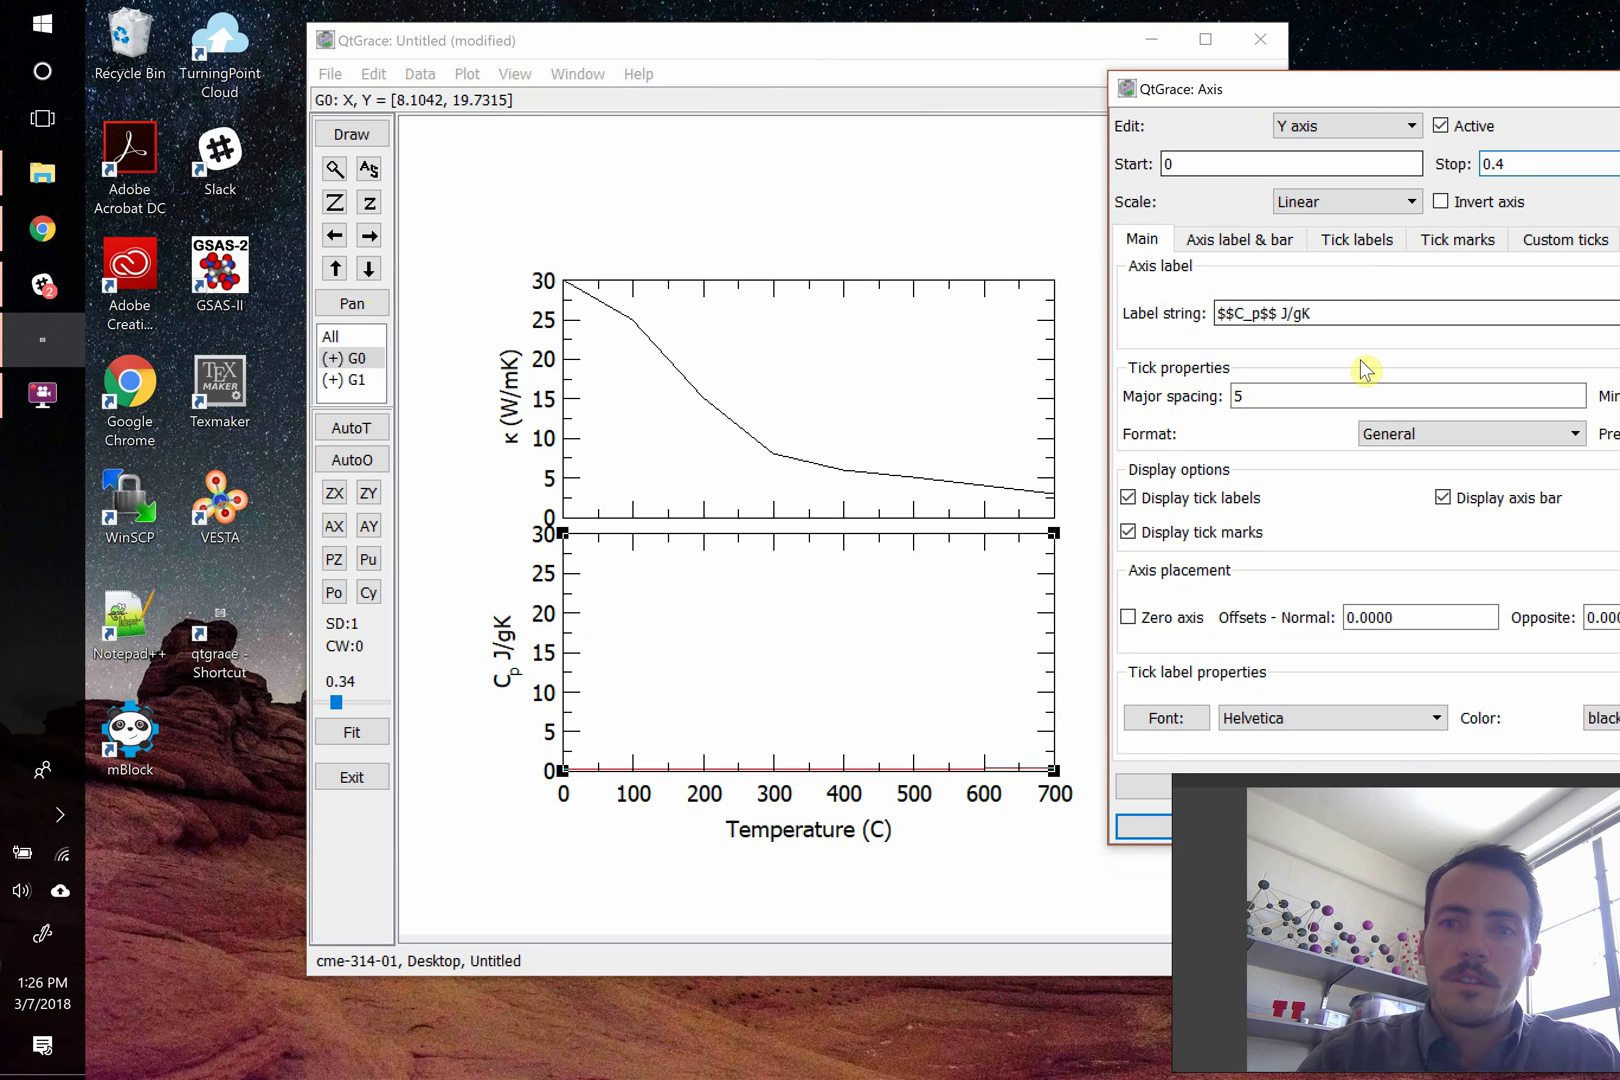
pyautogui.click(1143, 826)
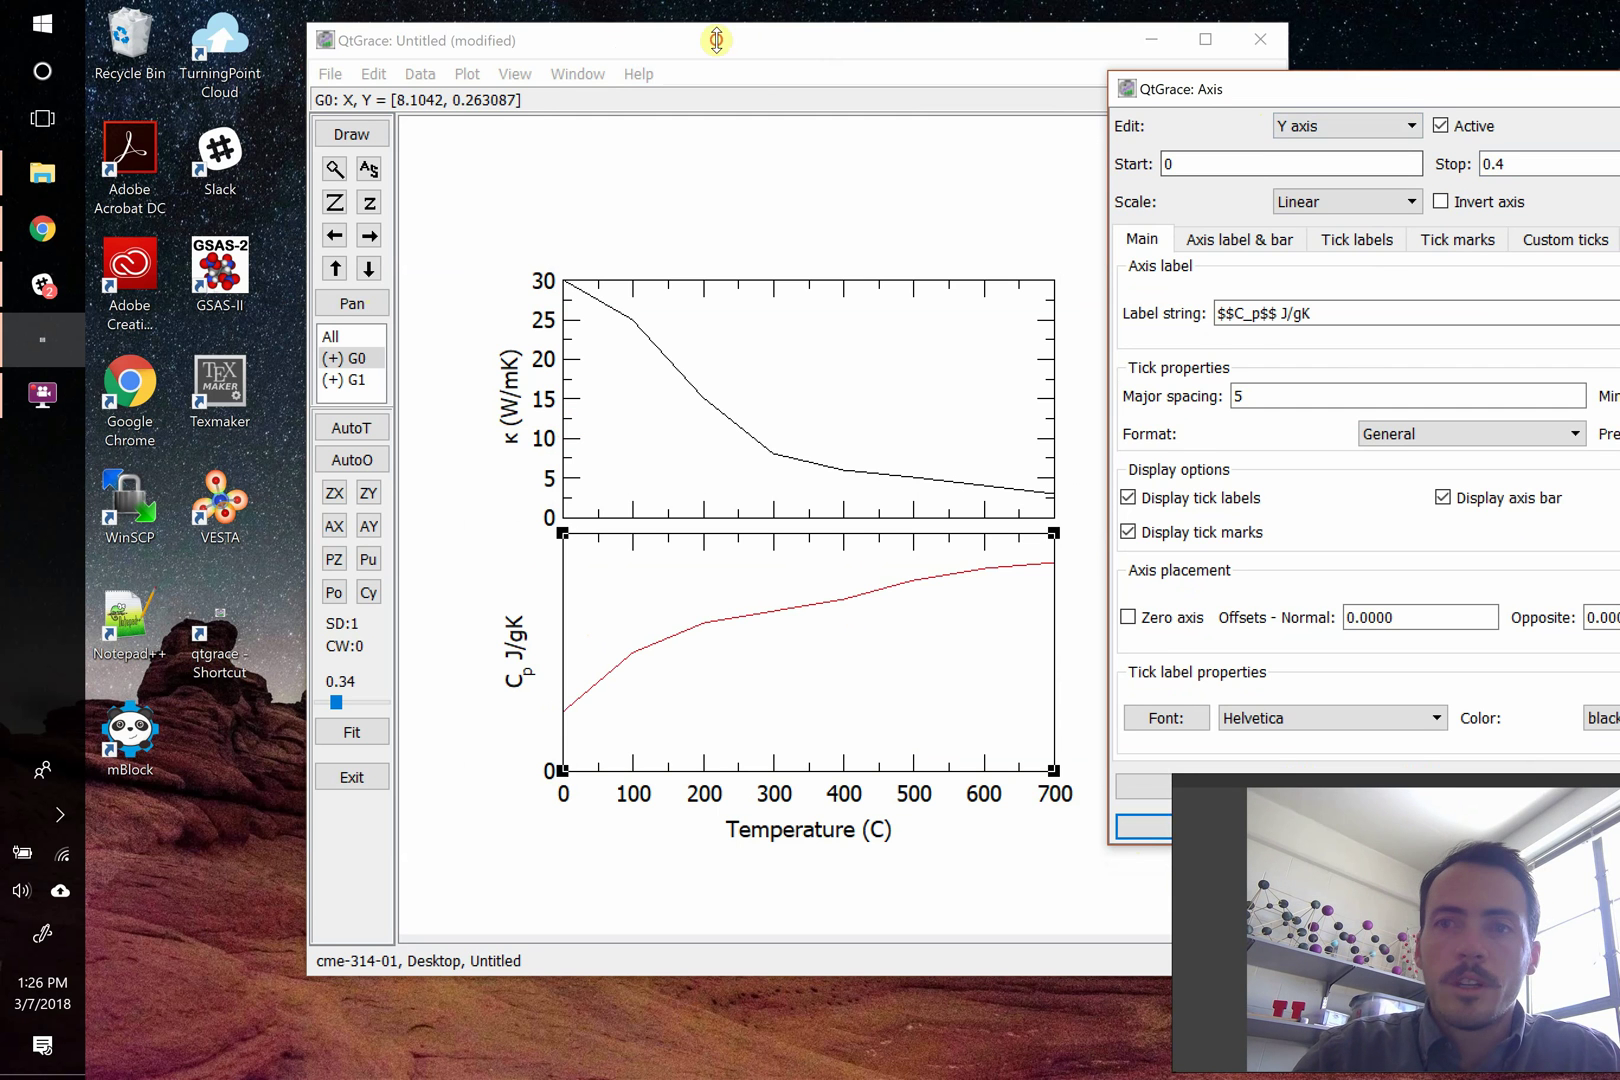
# - Set the lower y-axis major tick spacing to 0.1 and close the Axis dialog
pyautogui.click(1439, 95)
pyautogui.moveTo(1452, 90); pyautogui.dragTo(1217, 98)
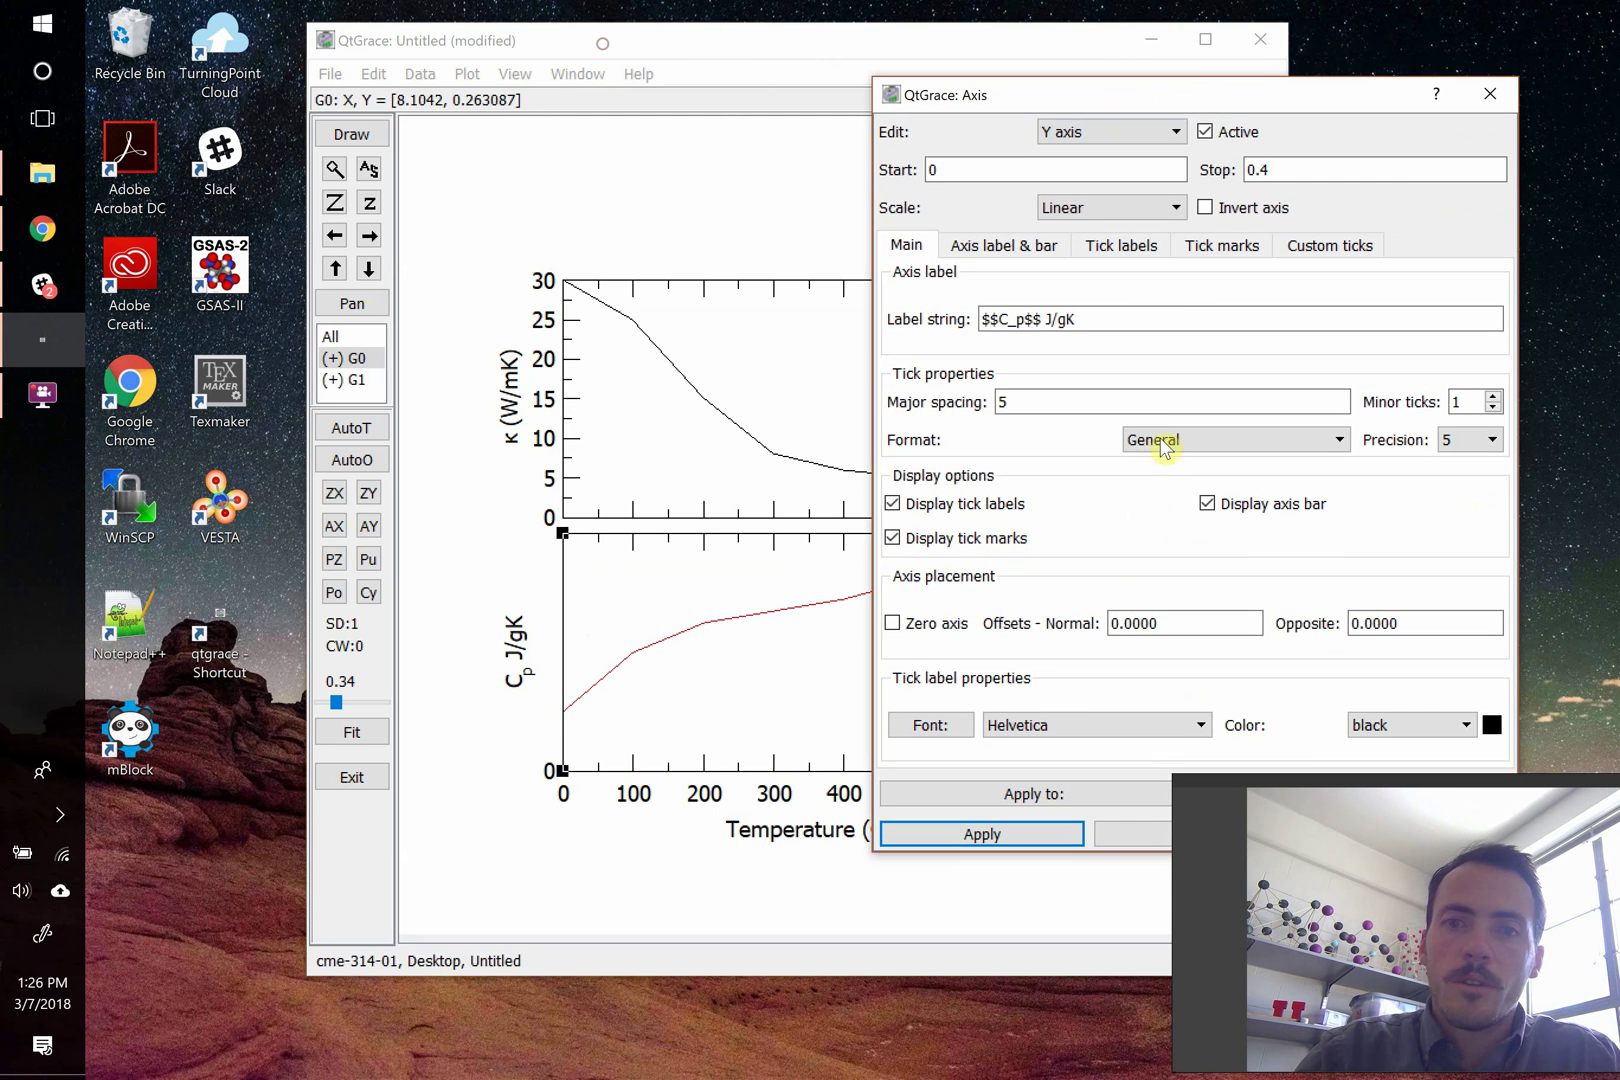
pyautogui.write('0.1')
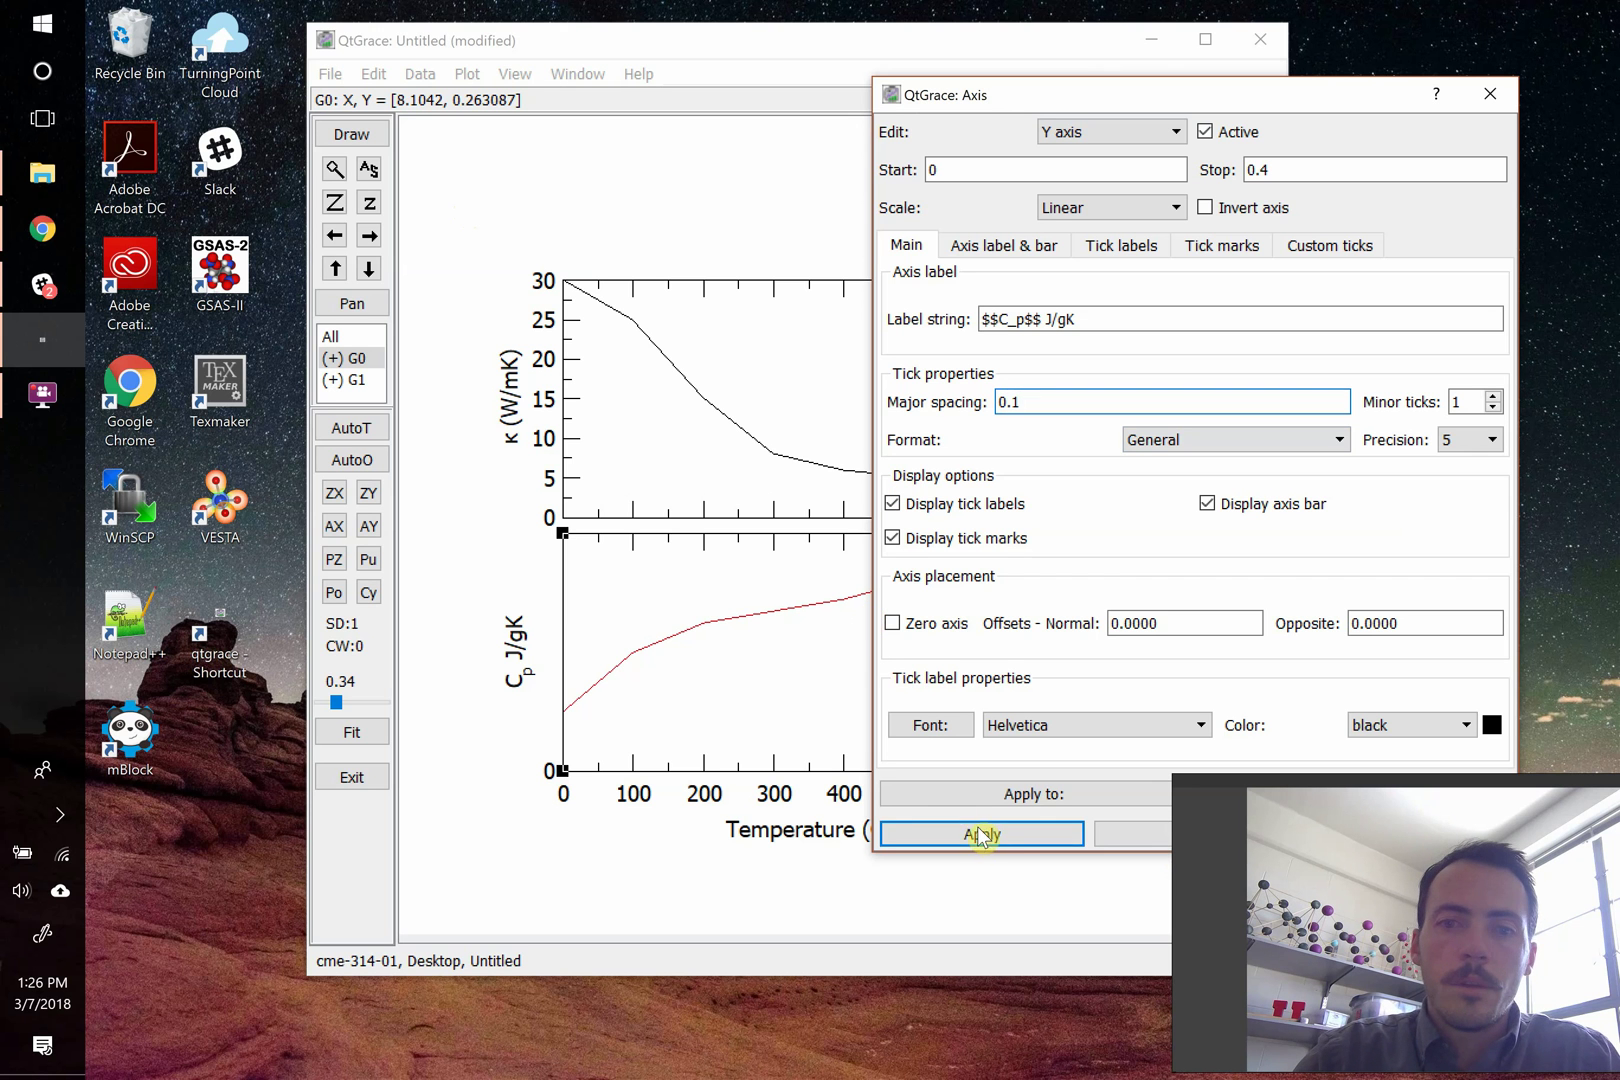
pyautogui.click(981, 834)
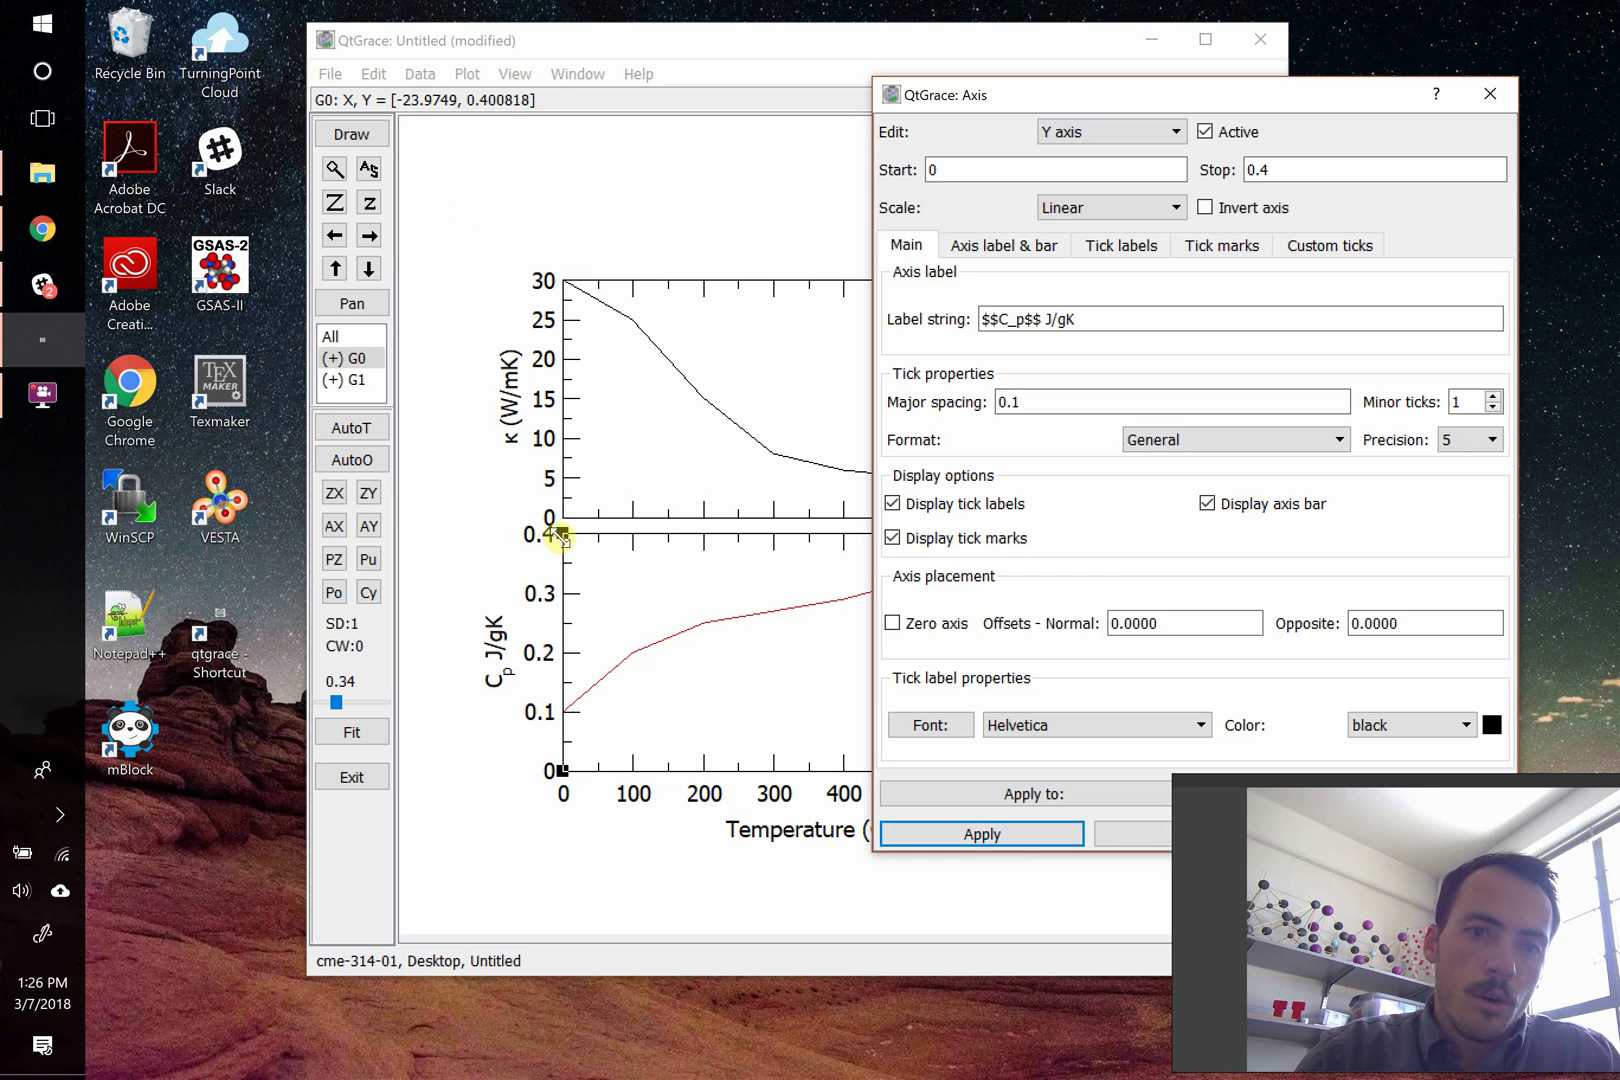
pyautogui.click(1490, 93)
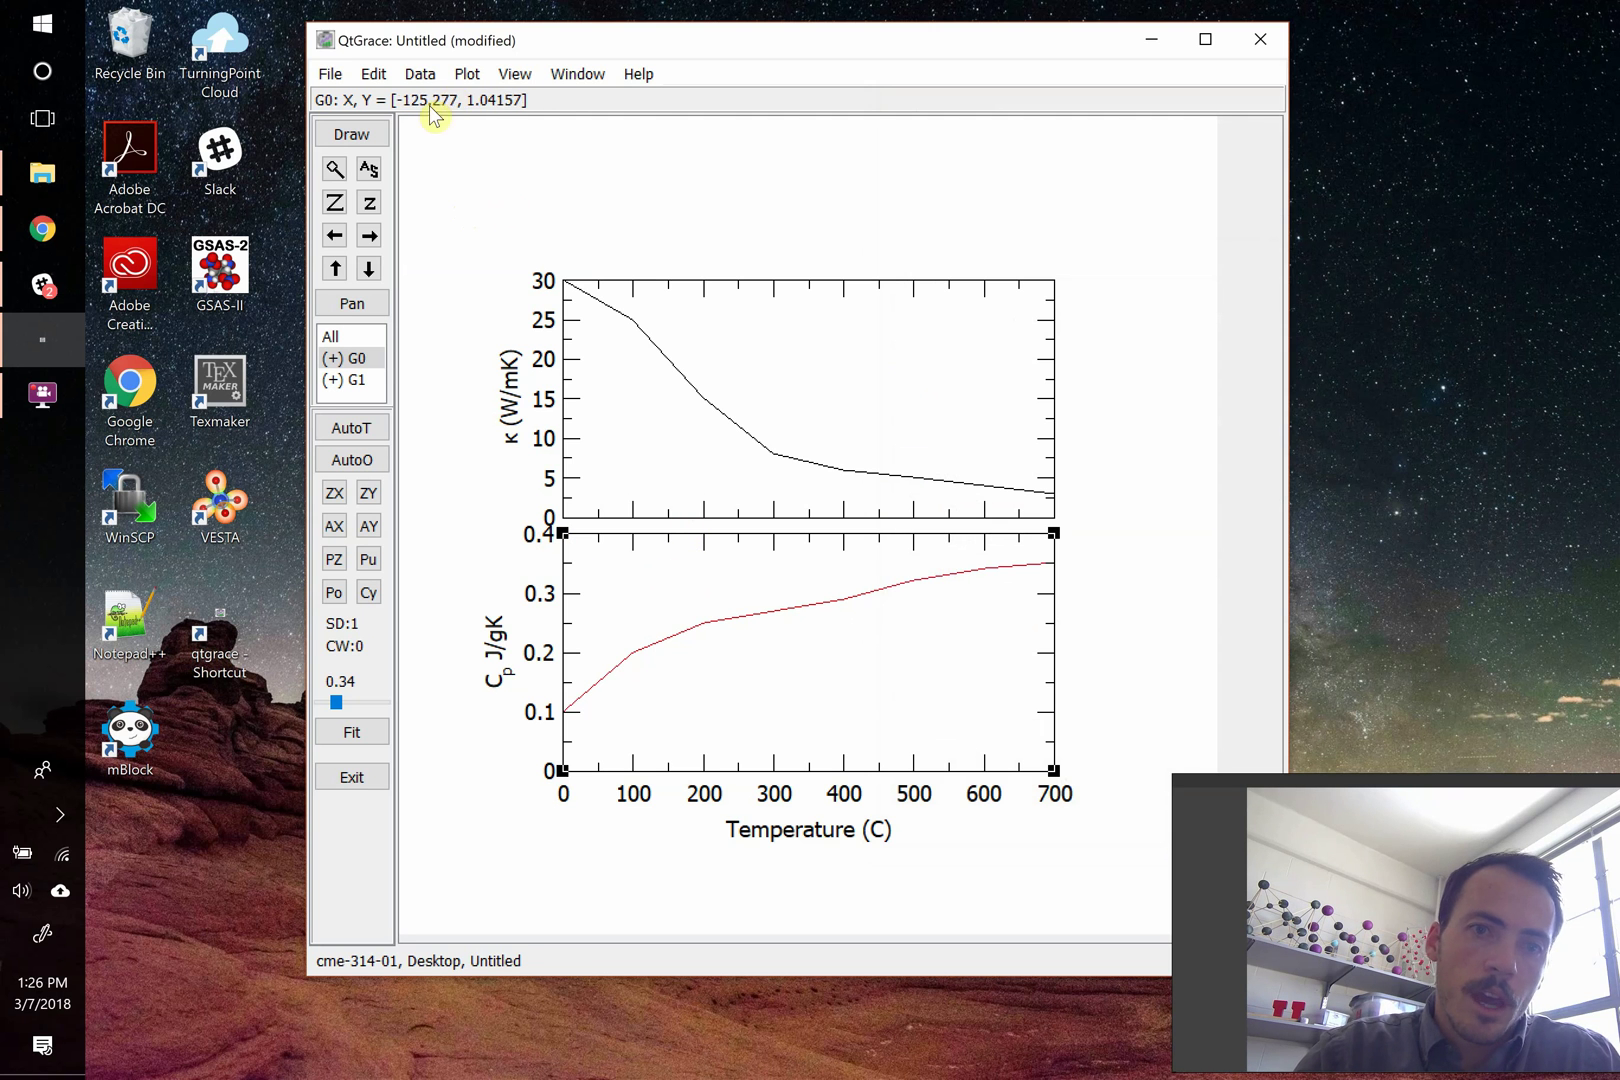
# - Set graph G0's viewport Ymax to 0.48 in Graph appearance, apply, and close
pyautogui.click(465, 74)
pyautogui.click(452, 141)
pyautogui.moveTo(803, 150); pyautogui.dragTo(1309, 92)
pyautogui.click(1446, 619)
pyautogui.click(1150, 784)
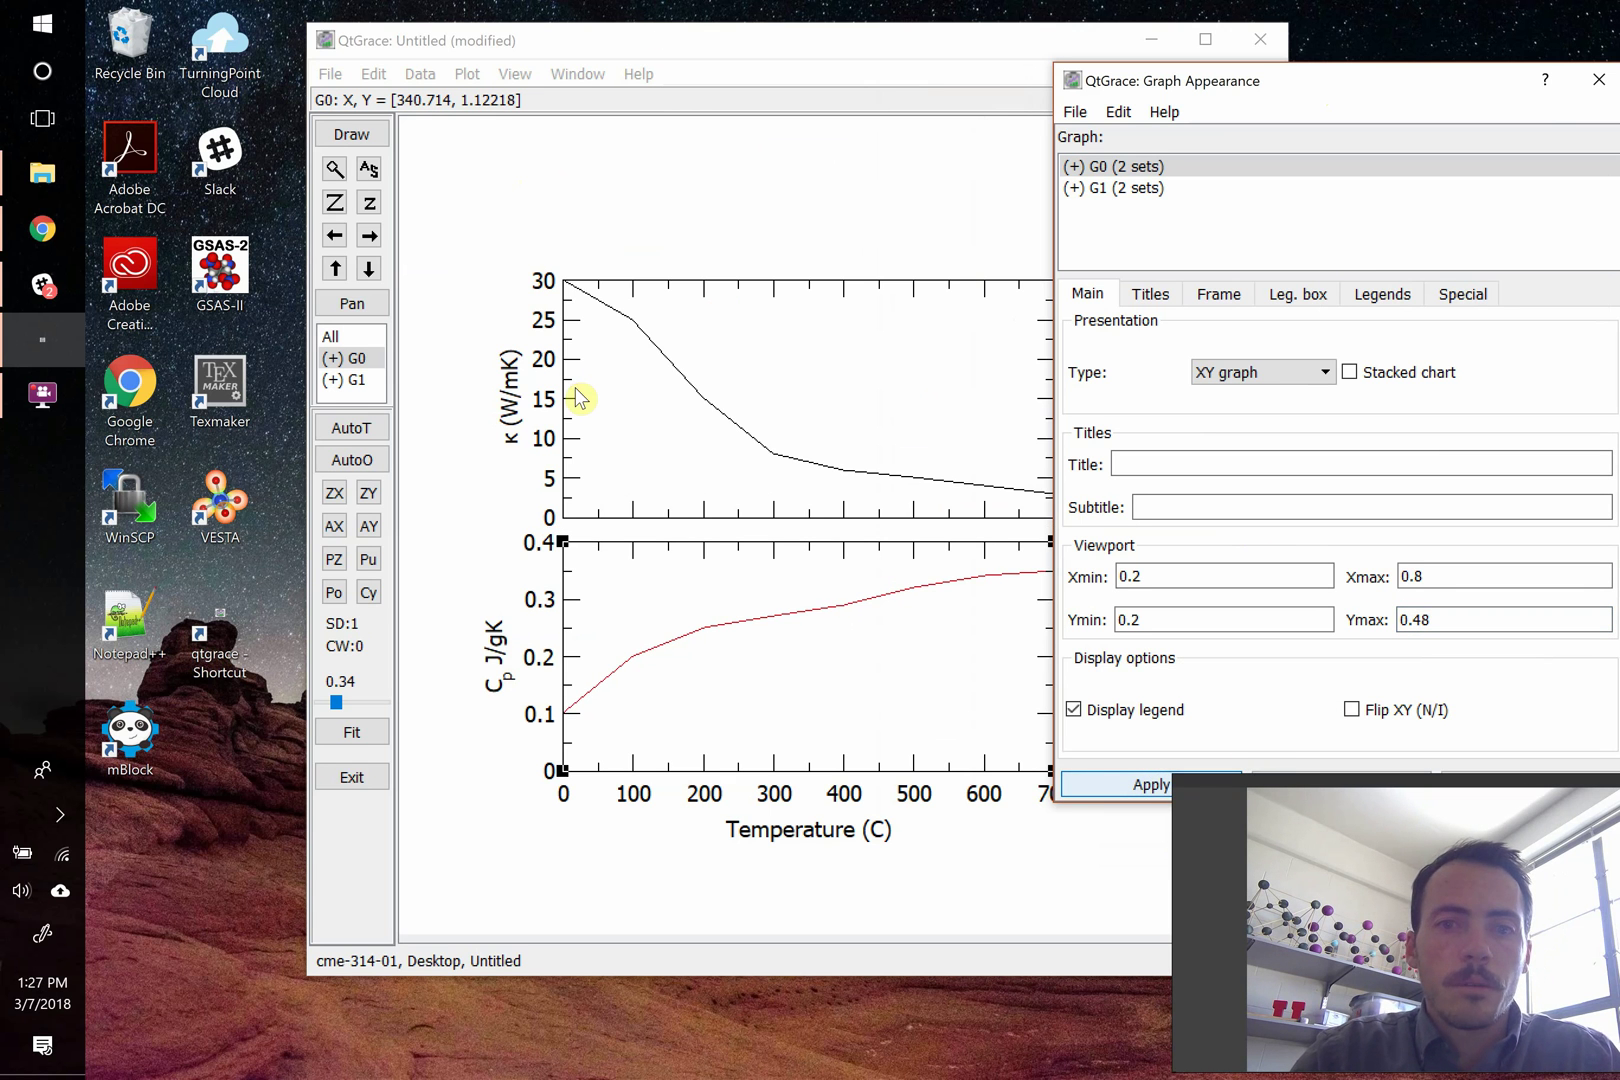
pyautogui.click(1600, 81)
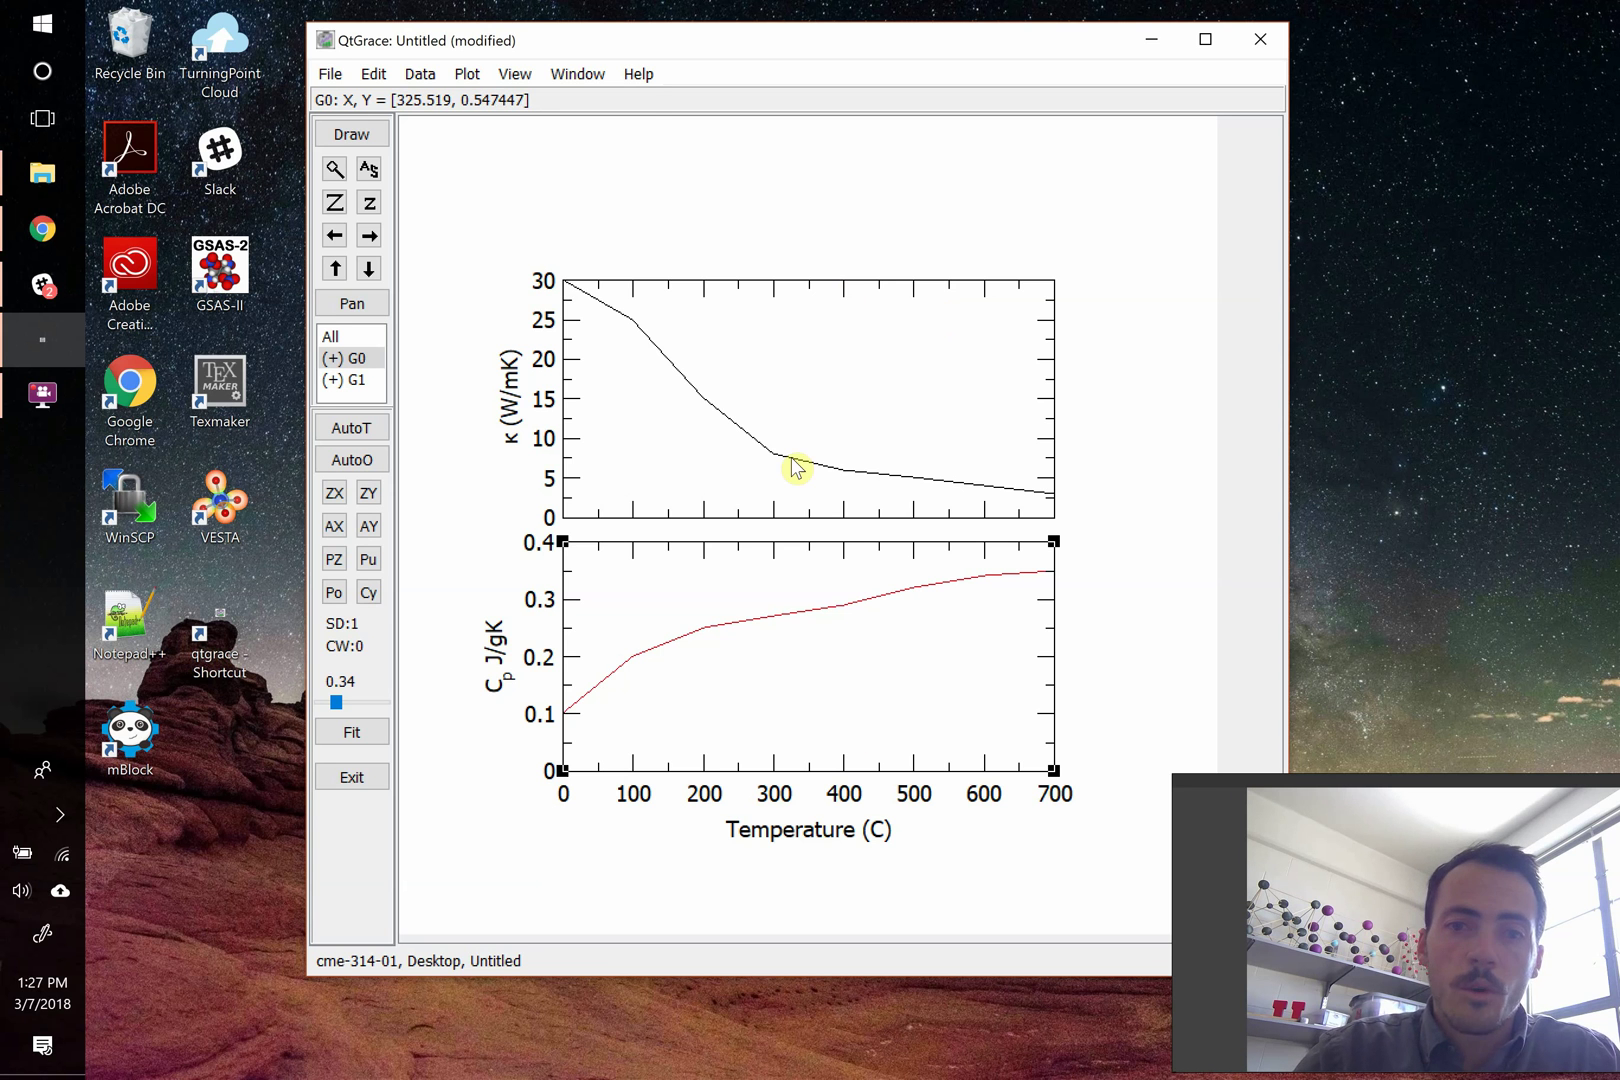
# - Duplicate graph G0 in Graph appearance and select the new copy G2
pyautogui.click(467, 74)
pyautogui.click(555, 140)
pyautogui.moveTo(741, 155); pyautogui.dragTo(1327, 31)
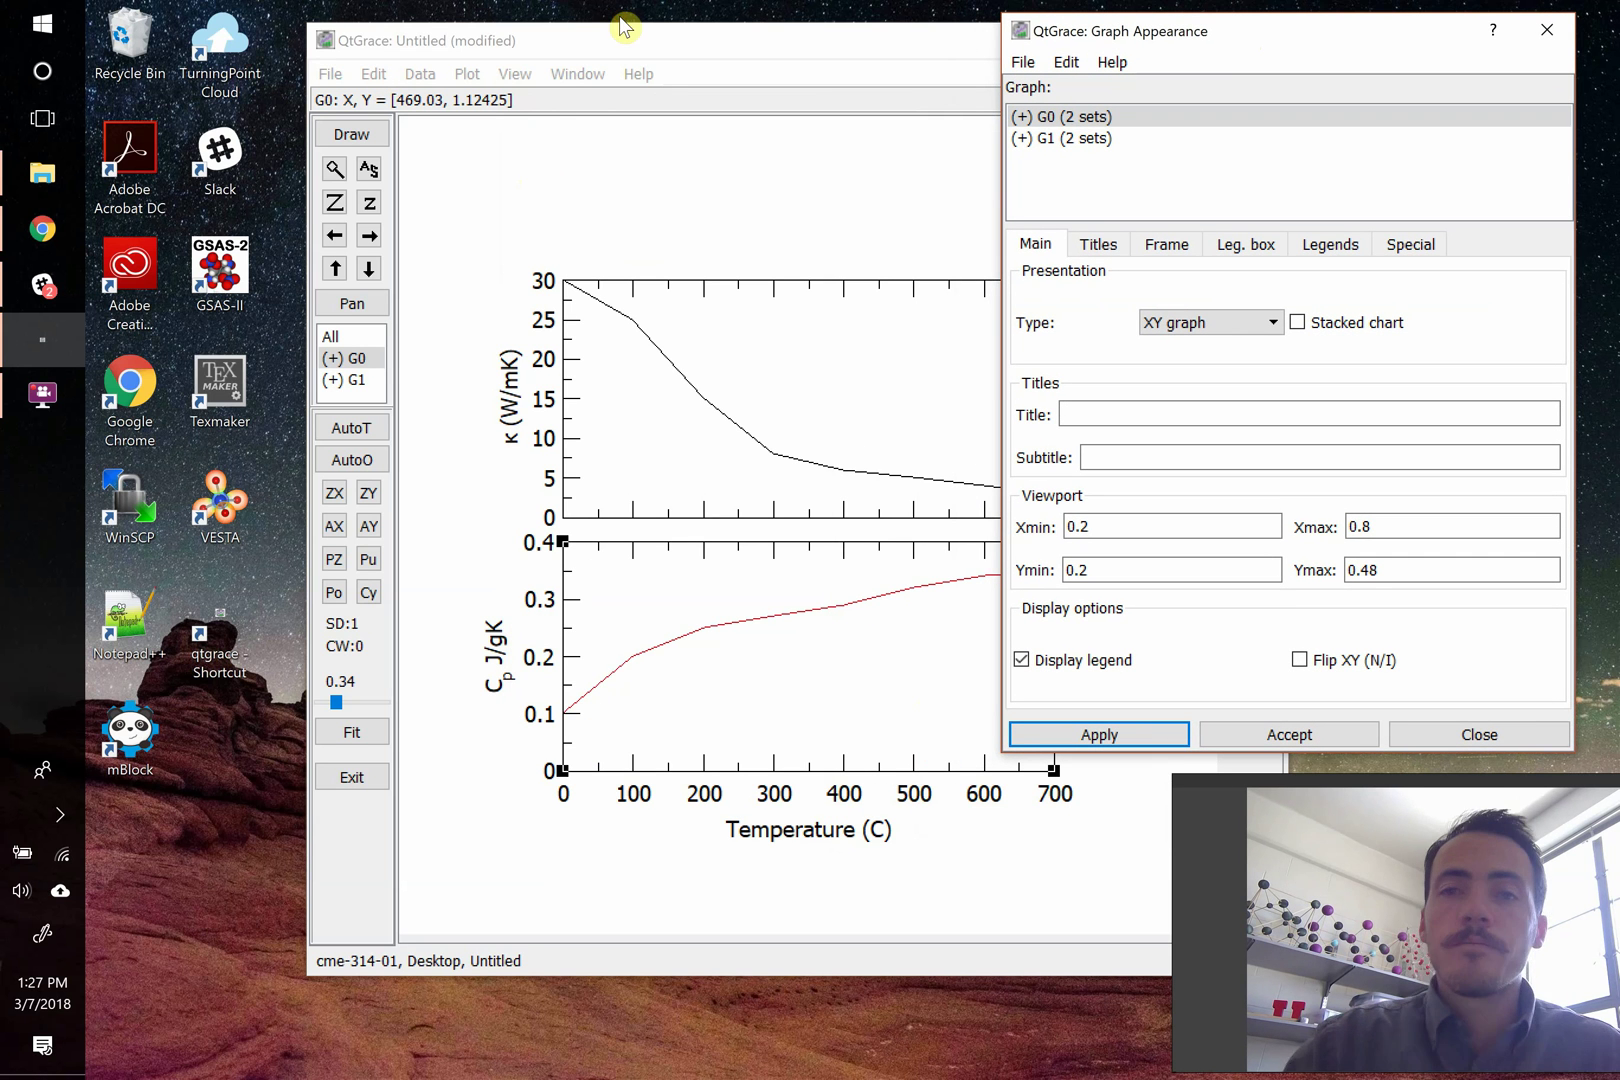
pyautogui.rightClick(1070, 116)
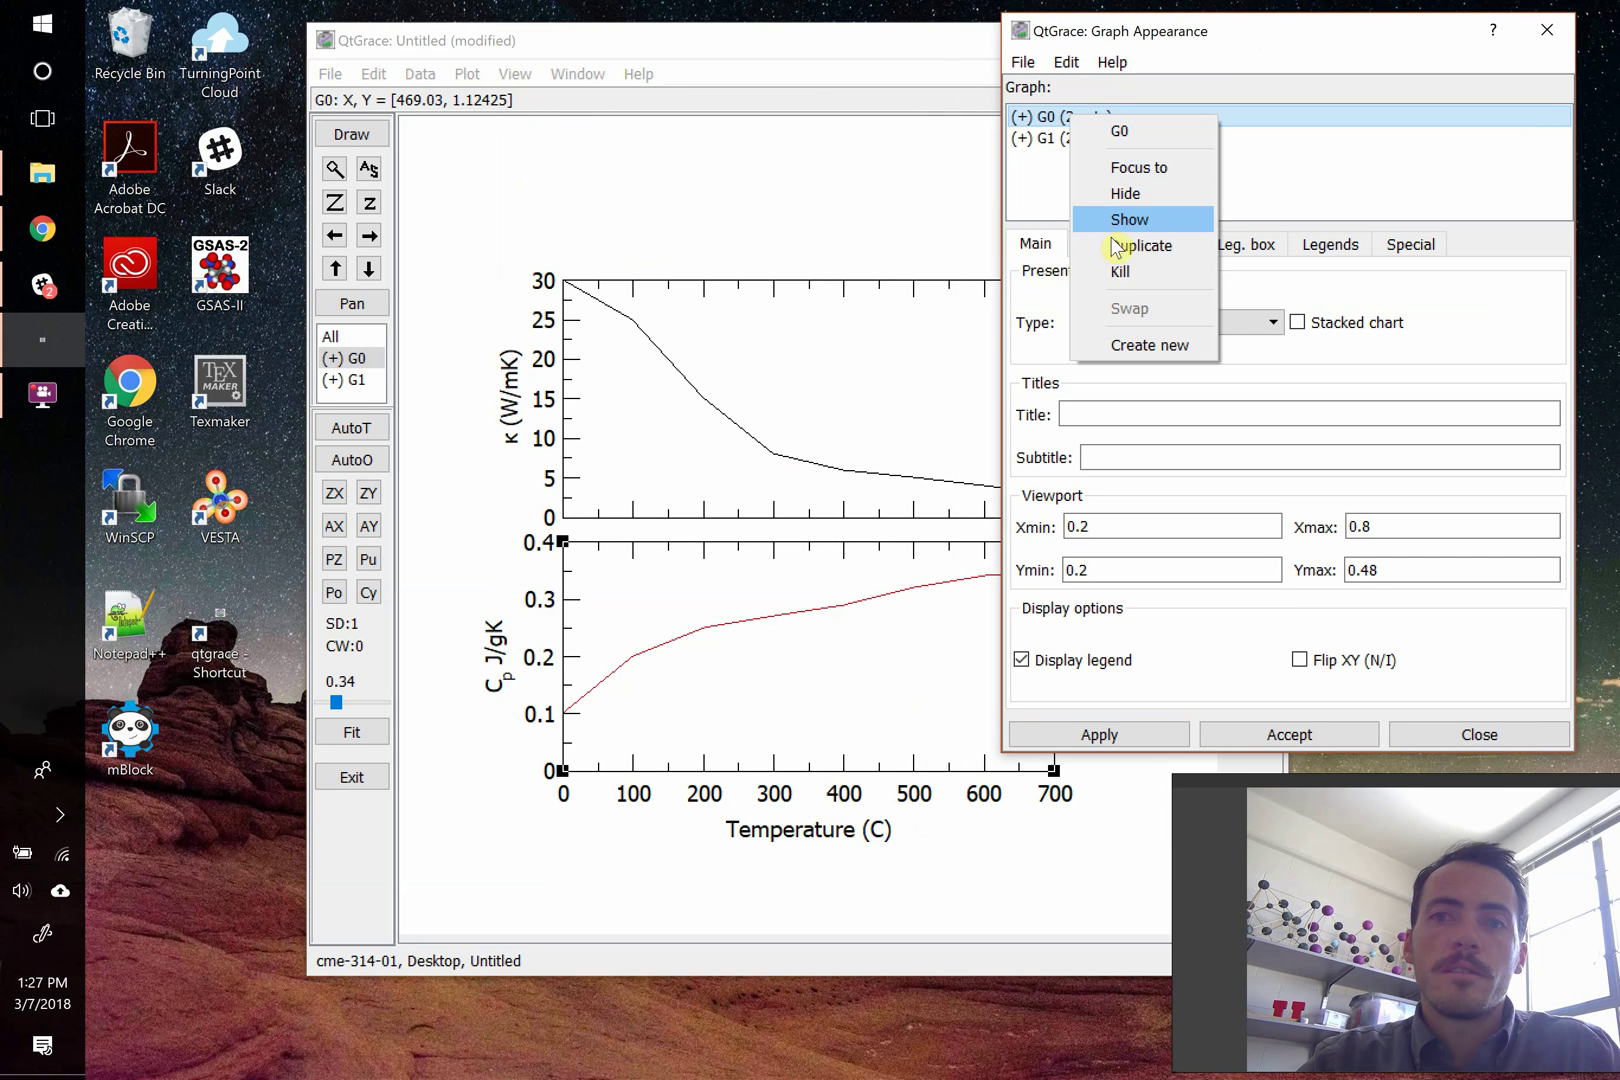
pyautogui.click(1130, 245)
pyautogui.click(1085, 159)
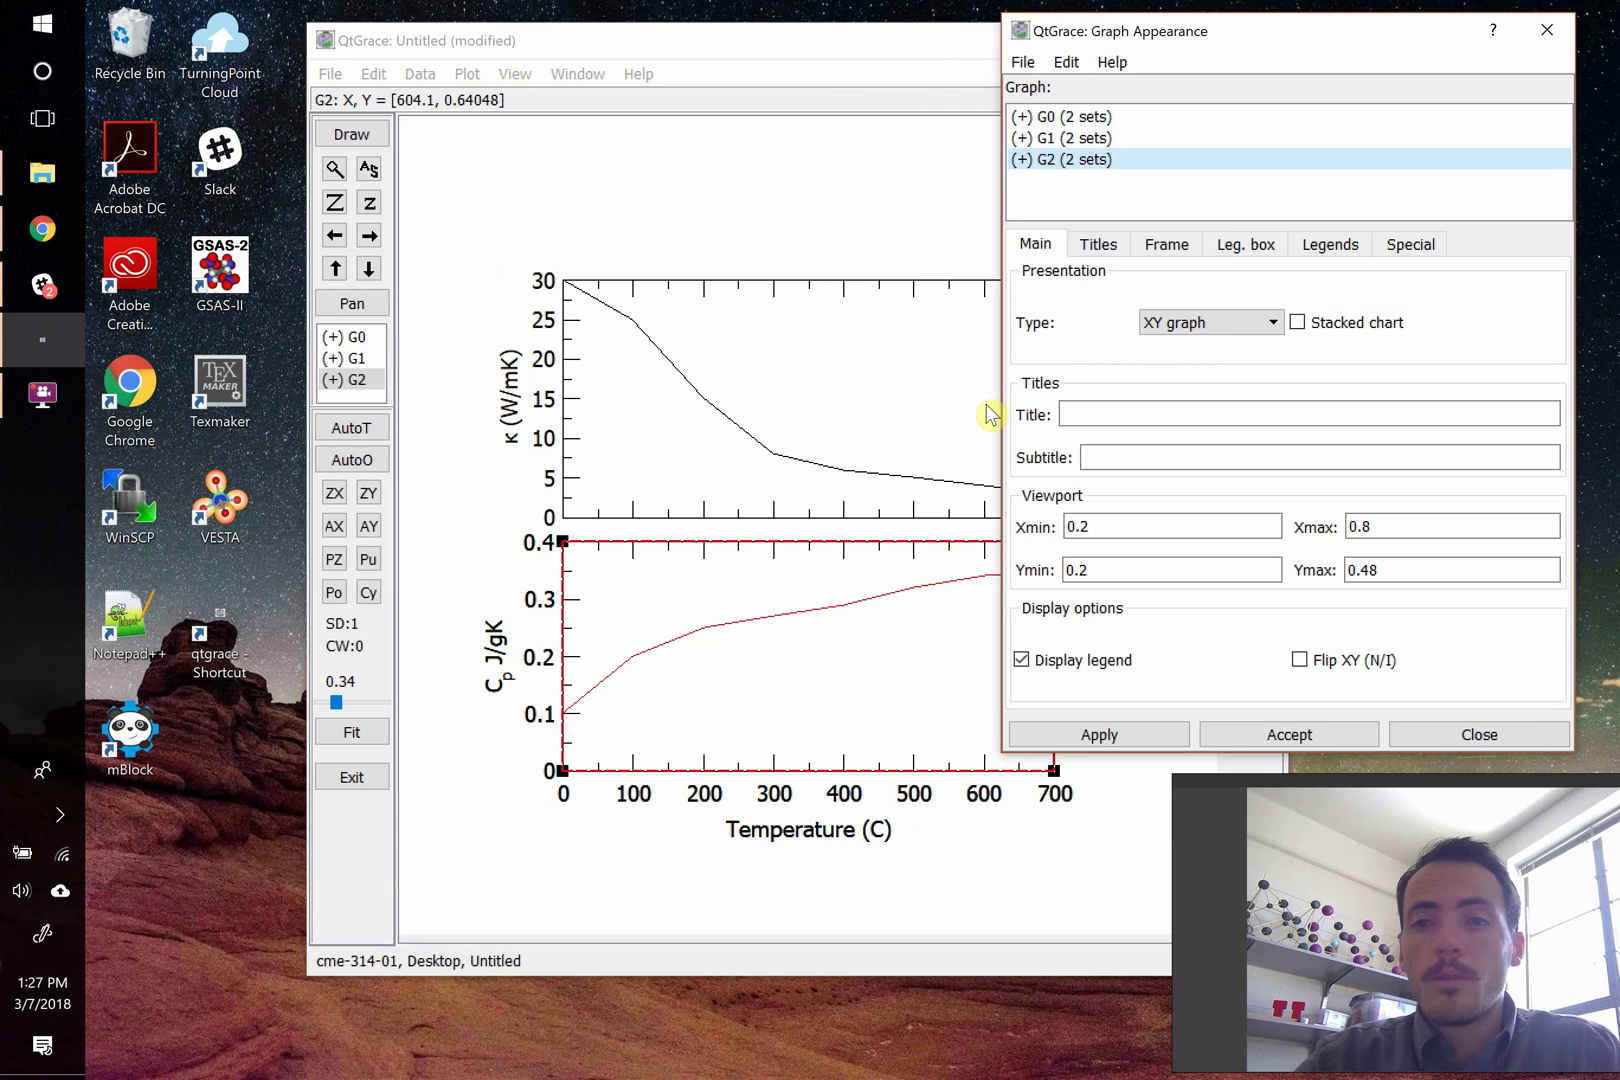
# - Set G2's viewport Xmin to 0.52 and apply
pyautogui.click(1390, 569)
pyautogui.click(1245, 569)
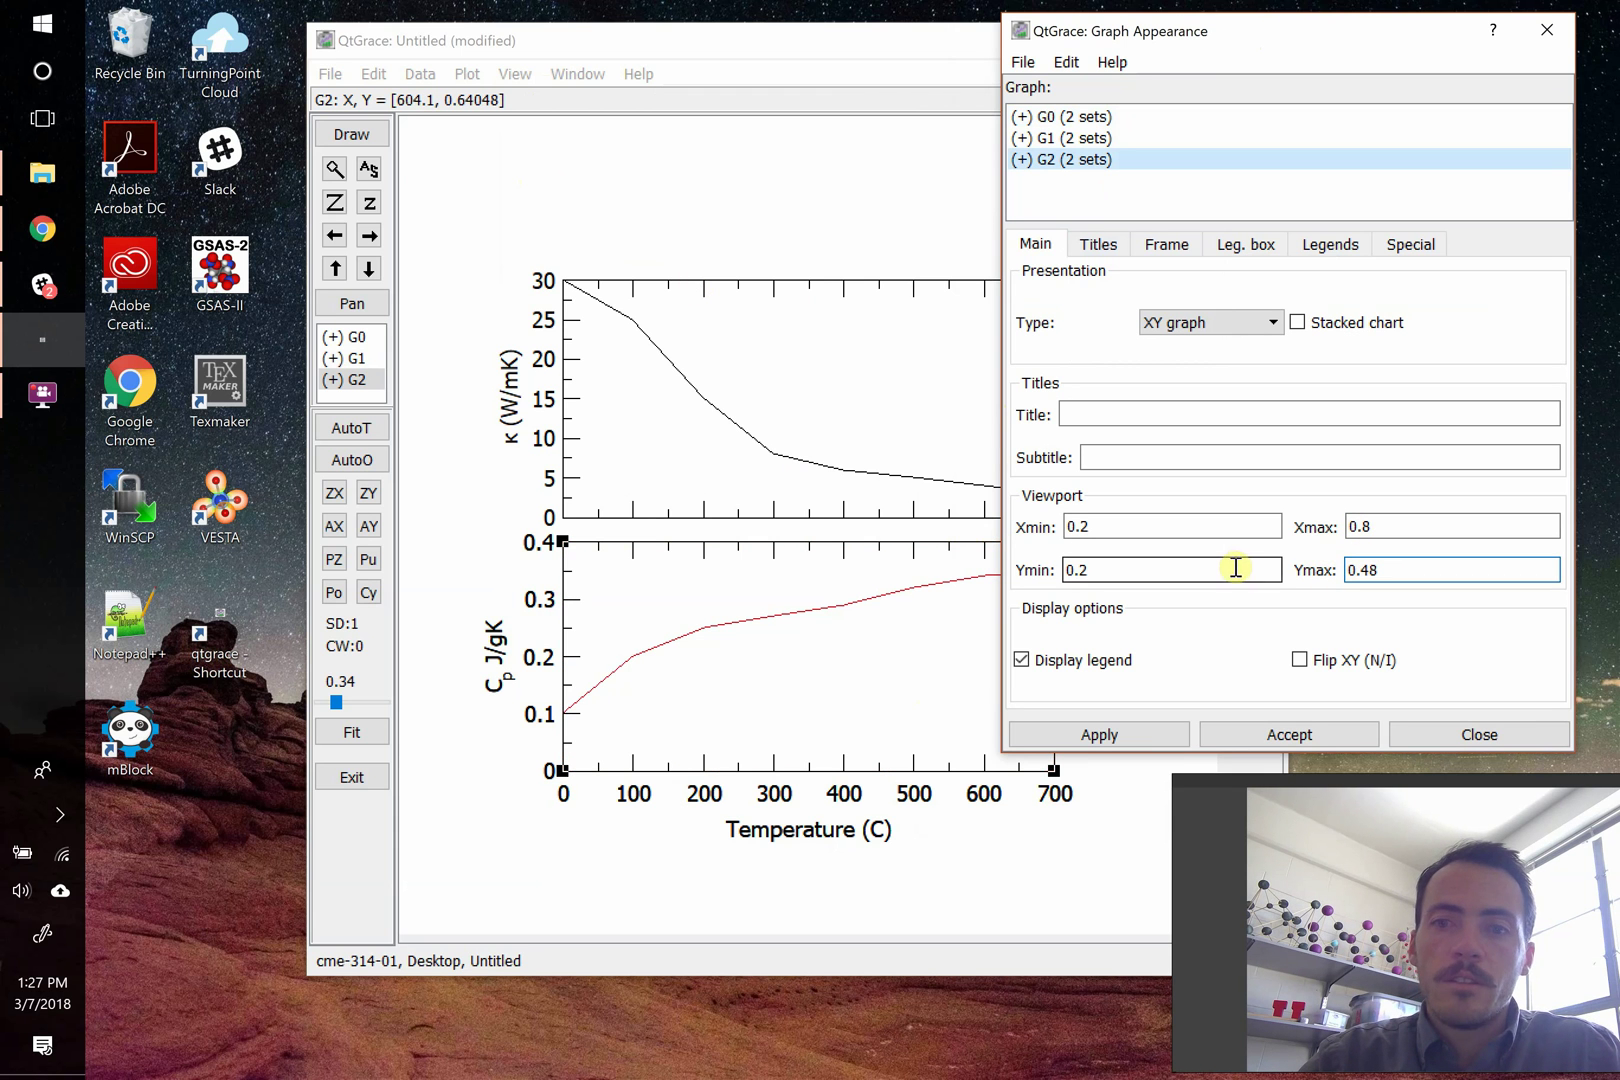
pyautogui.click(1380, 519)
pyautogui.click(1175, 577)
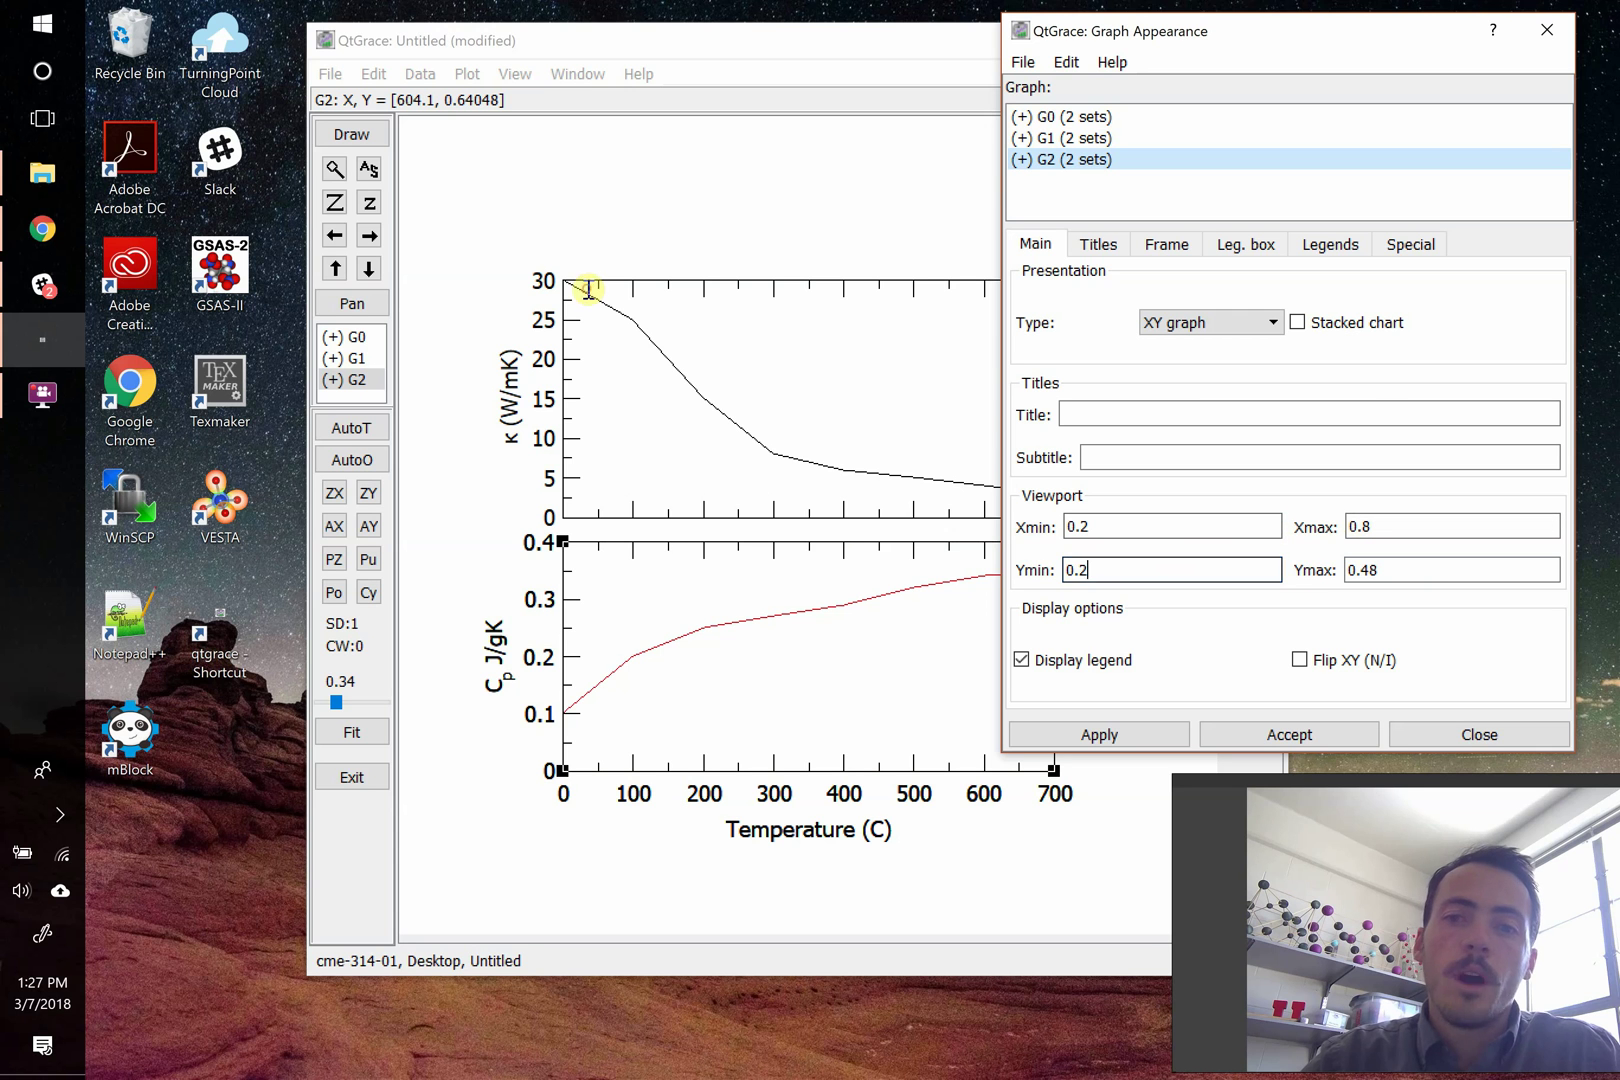
pyautogui.click(1211, 524)
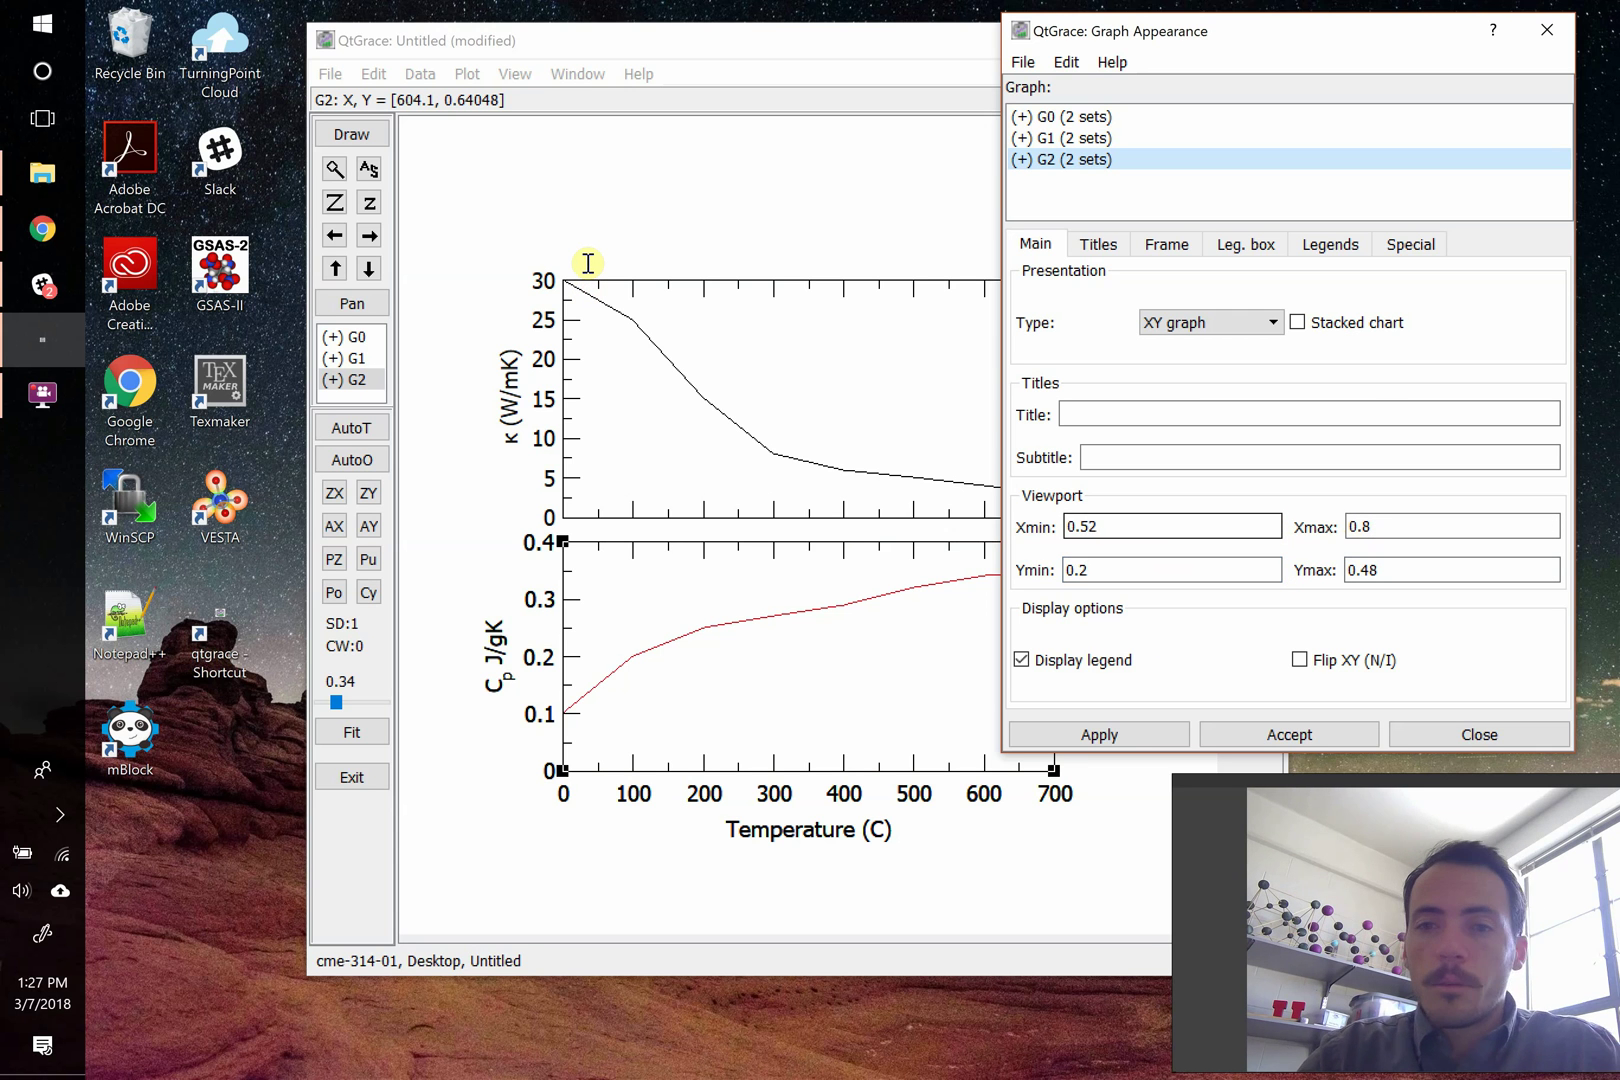
pyautogui.click(1099, 734)
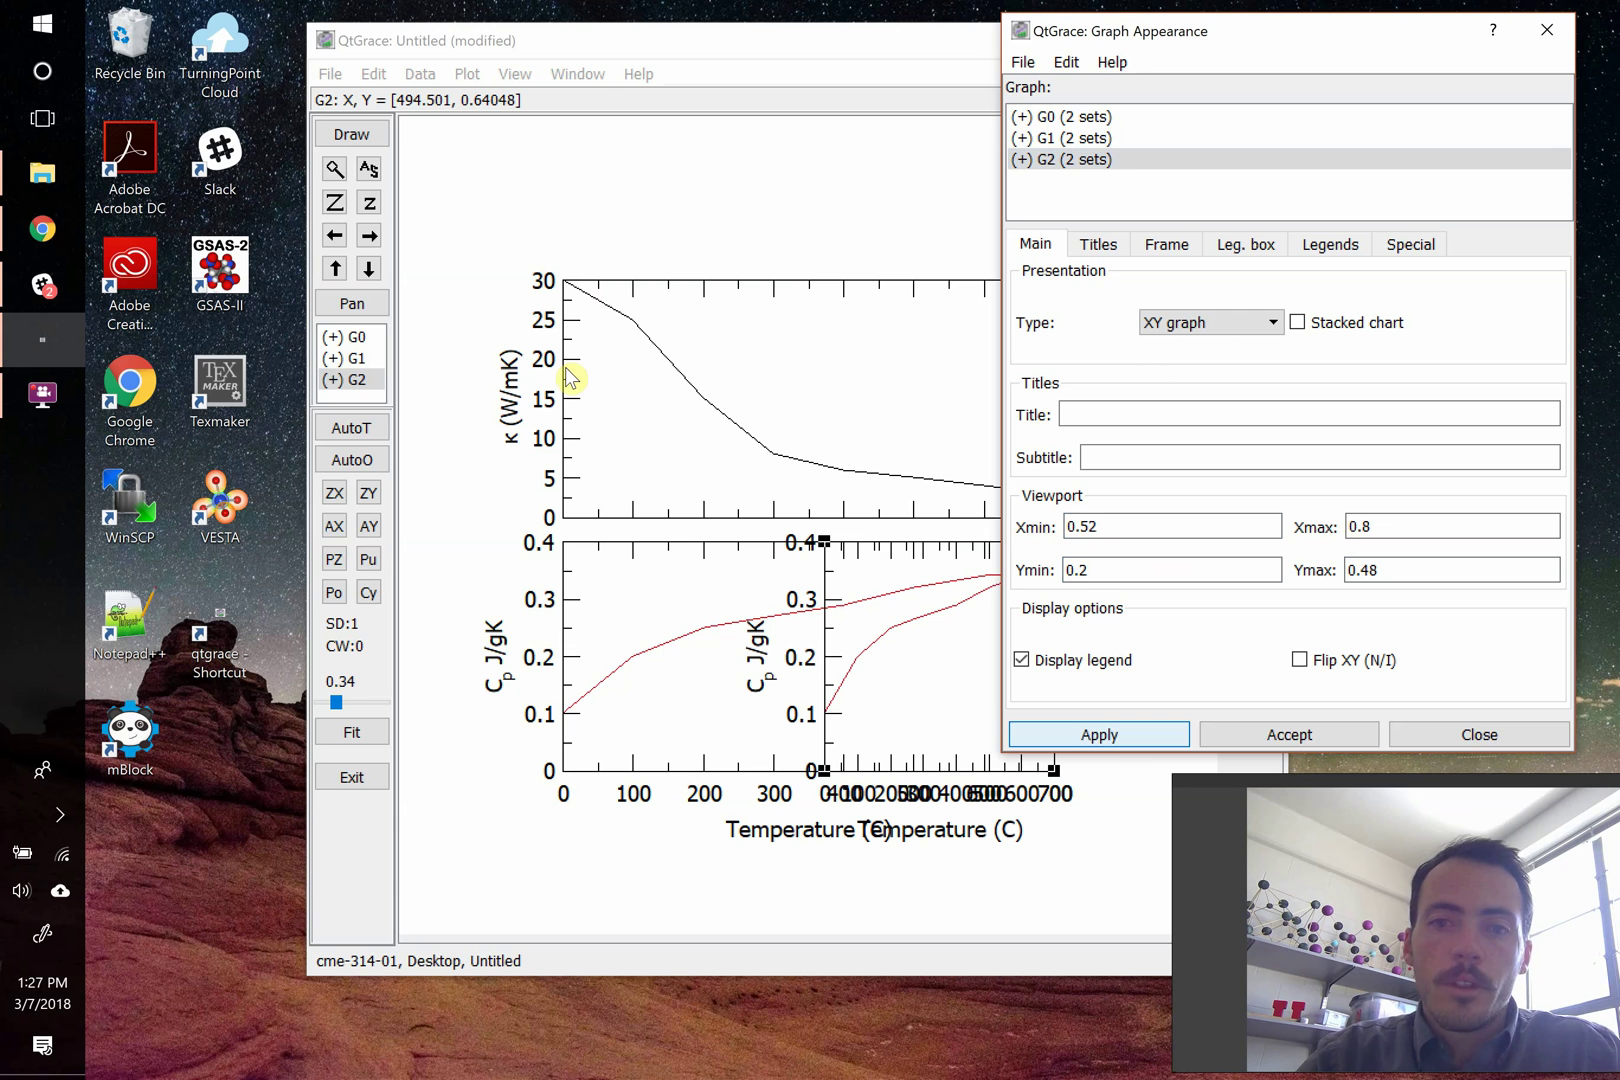
# - Set G0's viewport Xmax to 0.48, apply, and close the dialog
pyautogui.click(1105, 117)
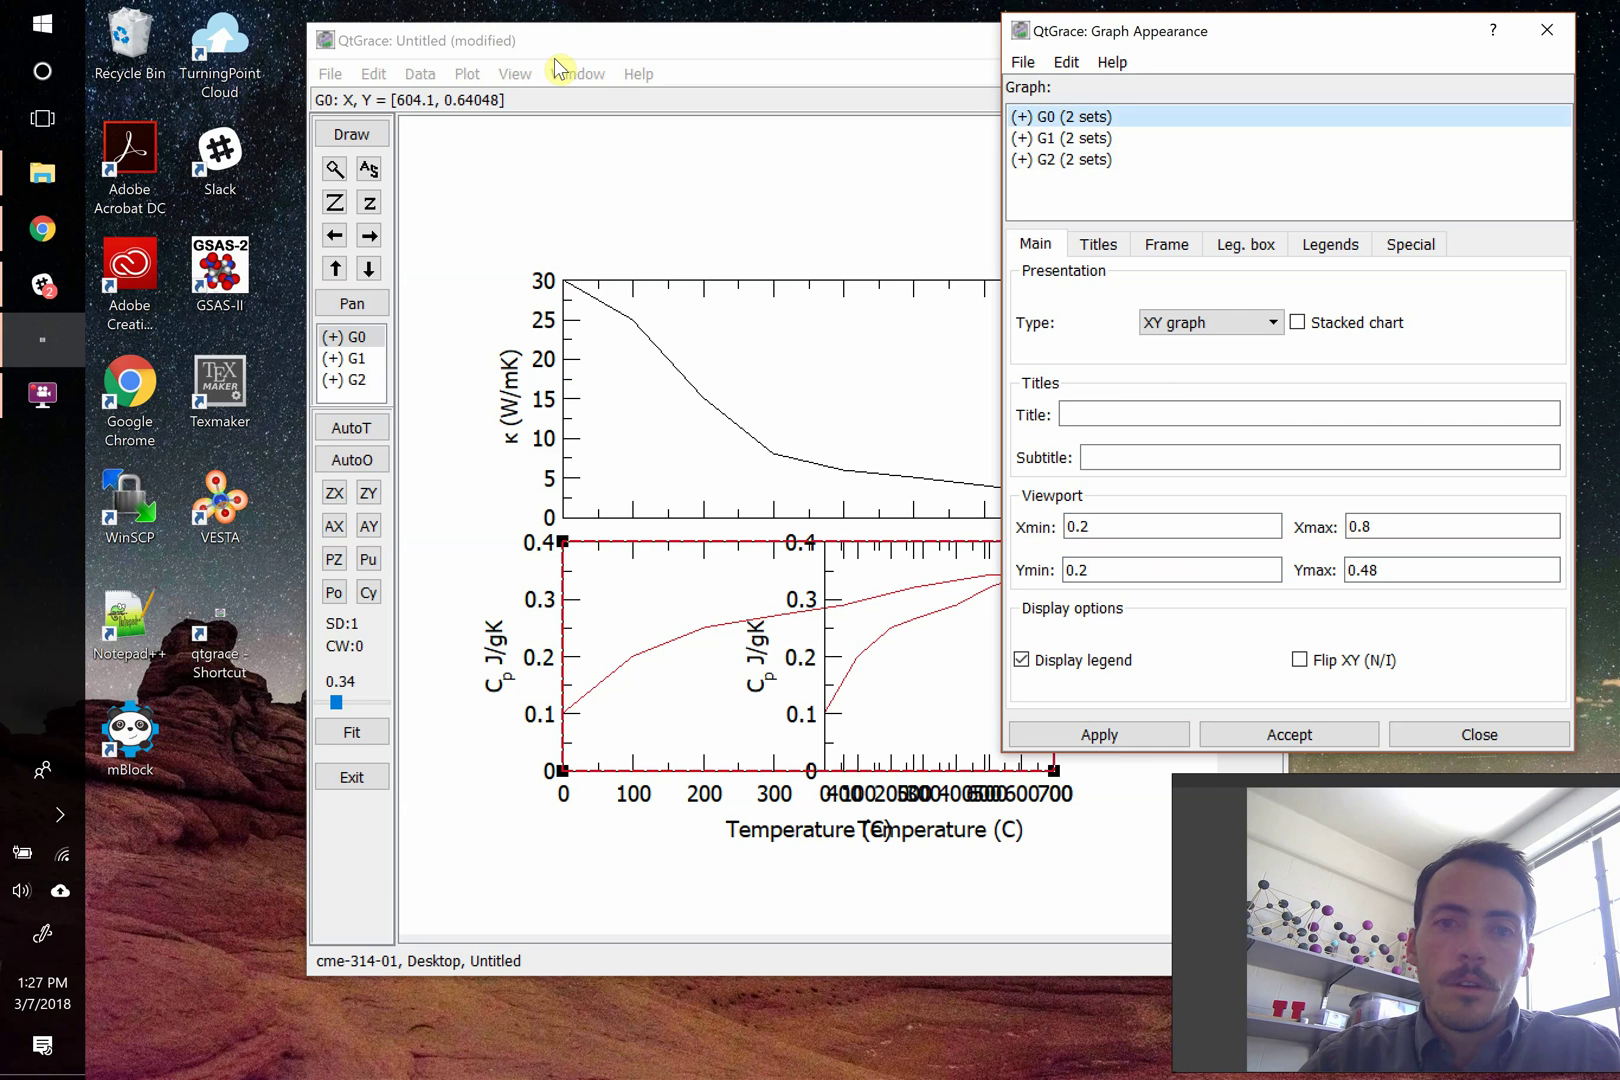
pyautogui.click(1381, 524)
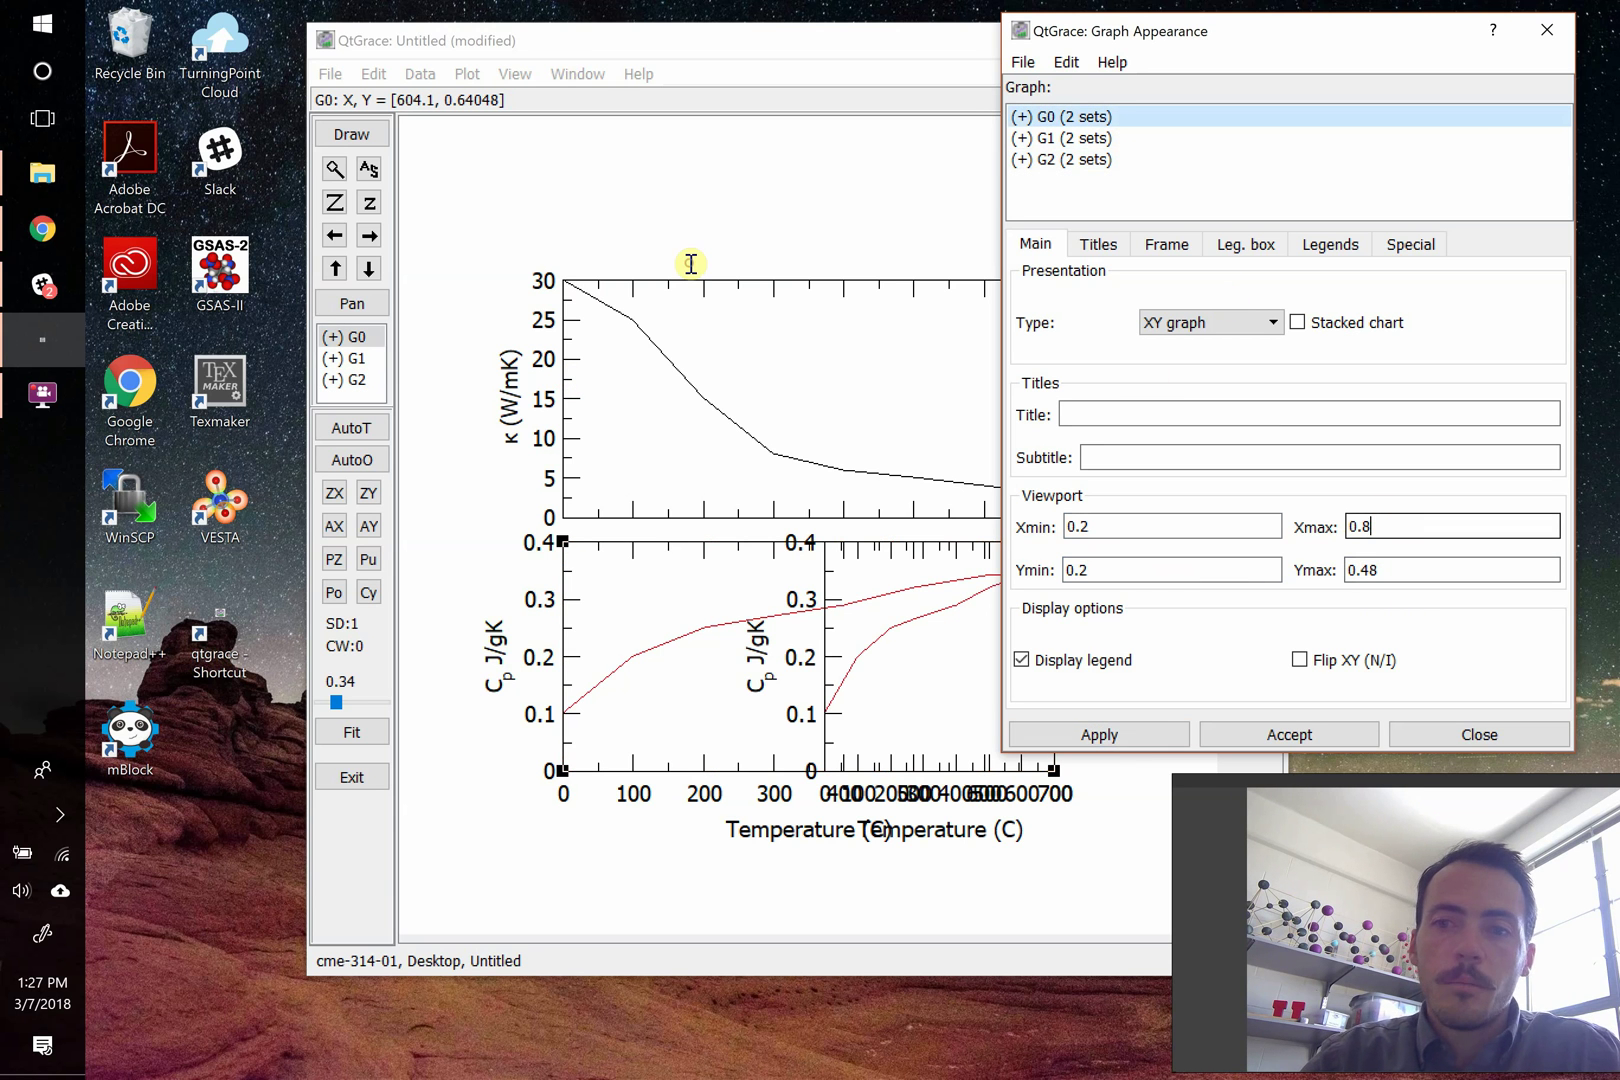
pyautogui.write('4')
pyautogui.click(1105, 737)
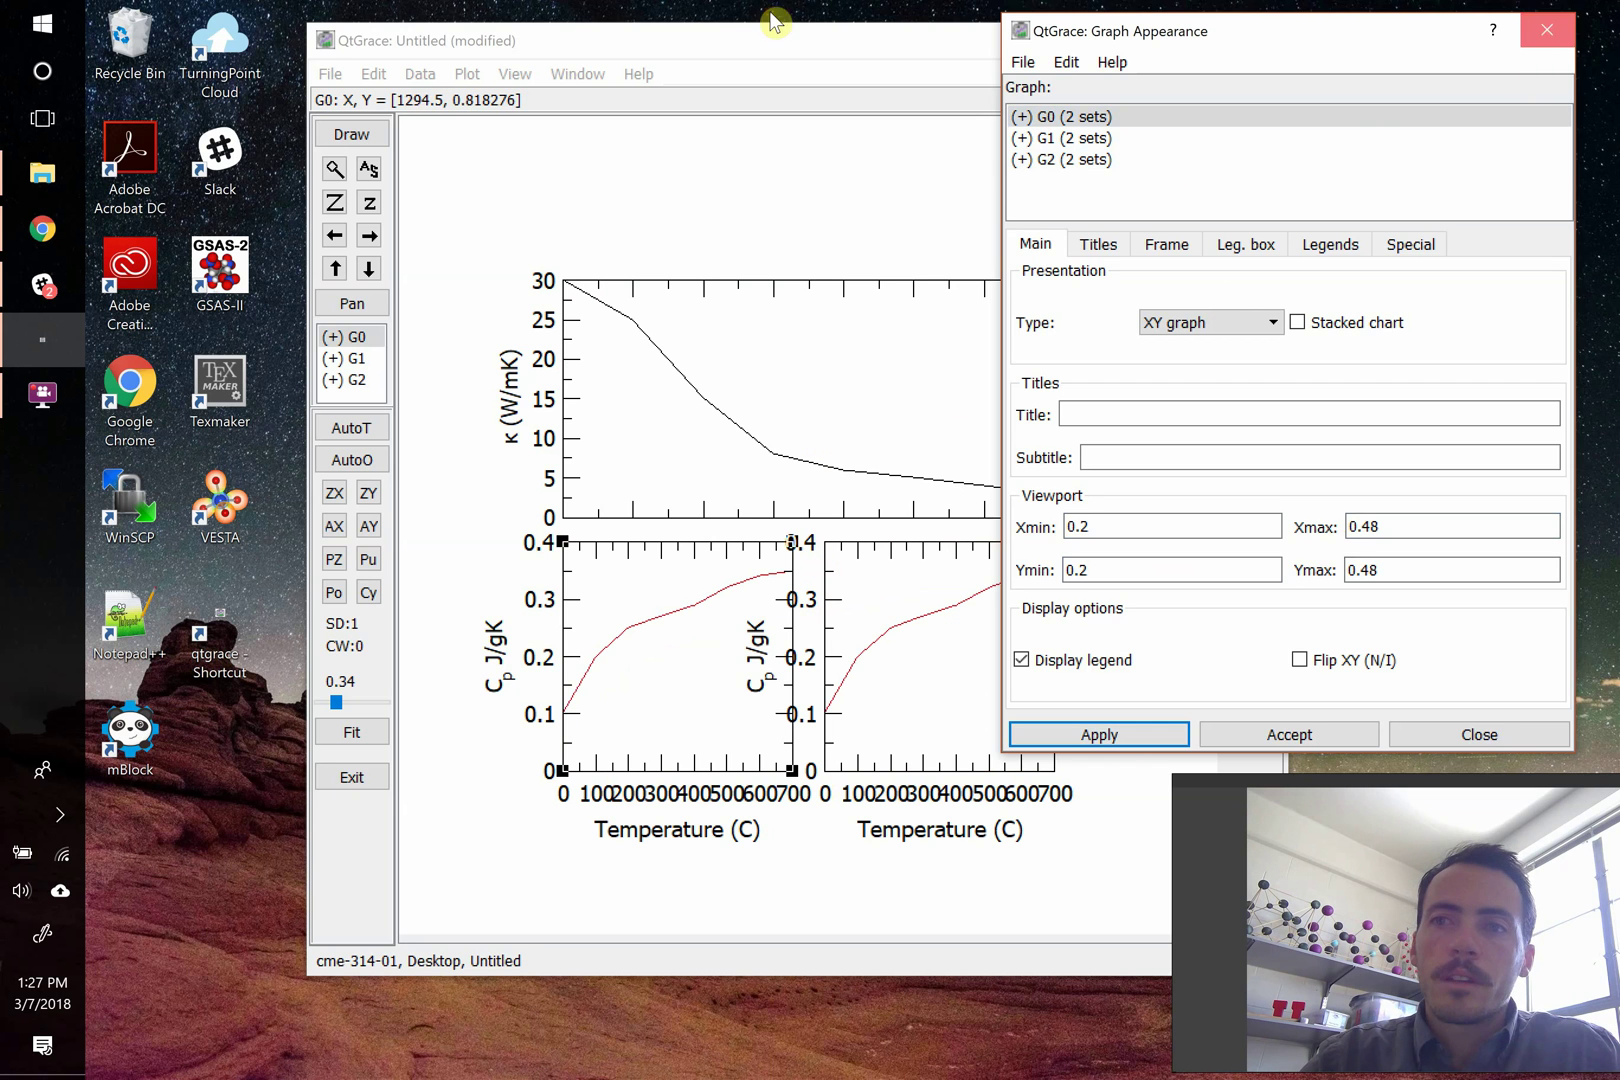
pyautogui.click(1548, 27)
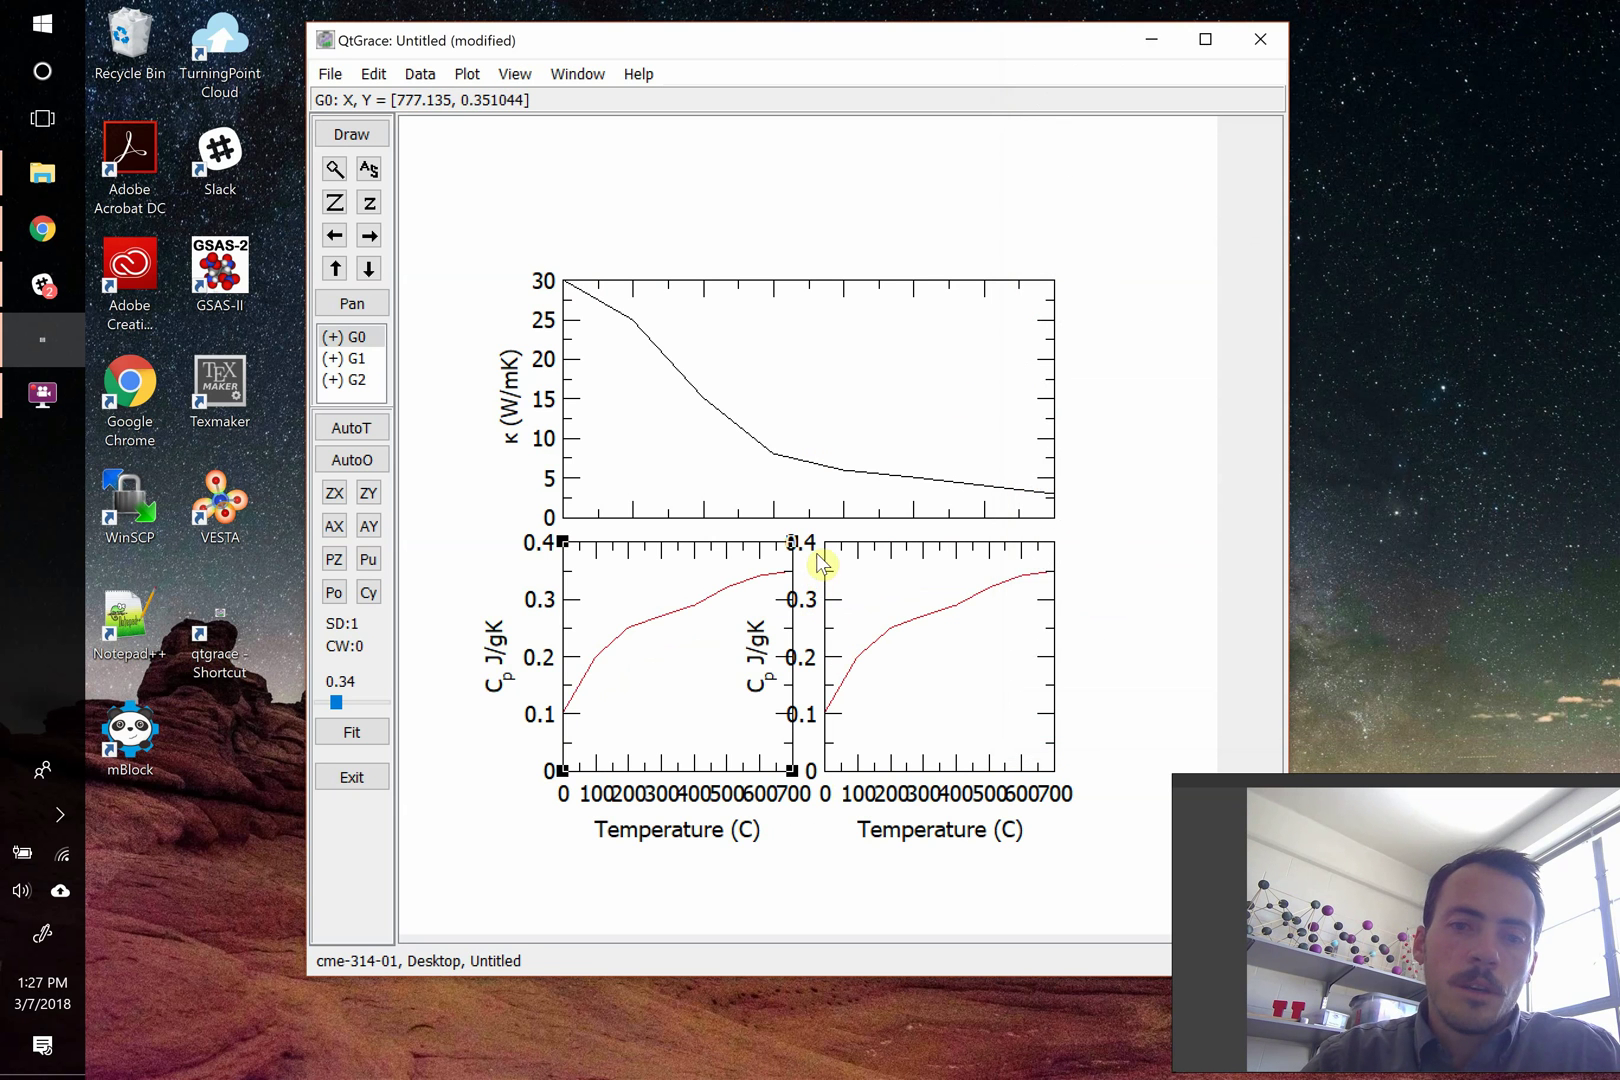
# - Set G2's y-axis tick label side to Opposite, apply, and close the Axis dialog
pyautogui.click(830, 603)
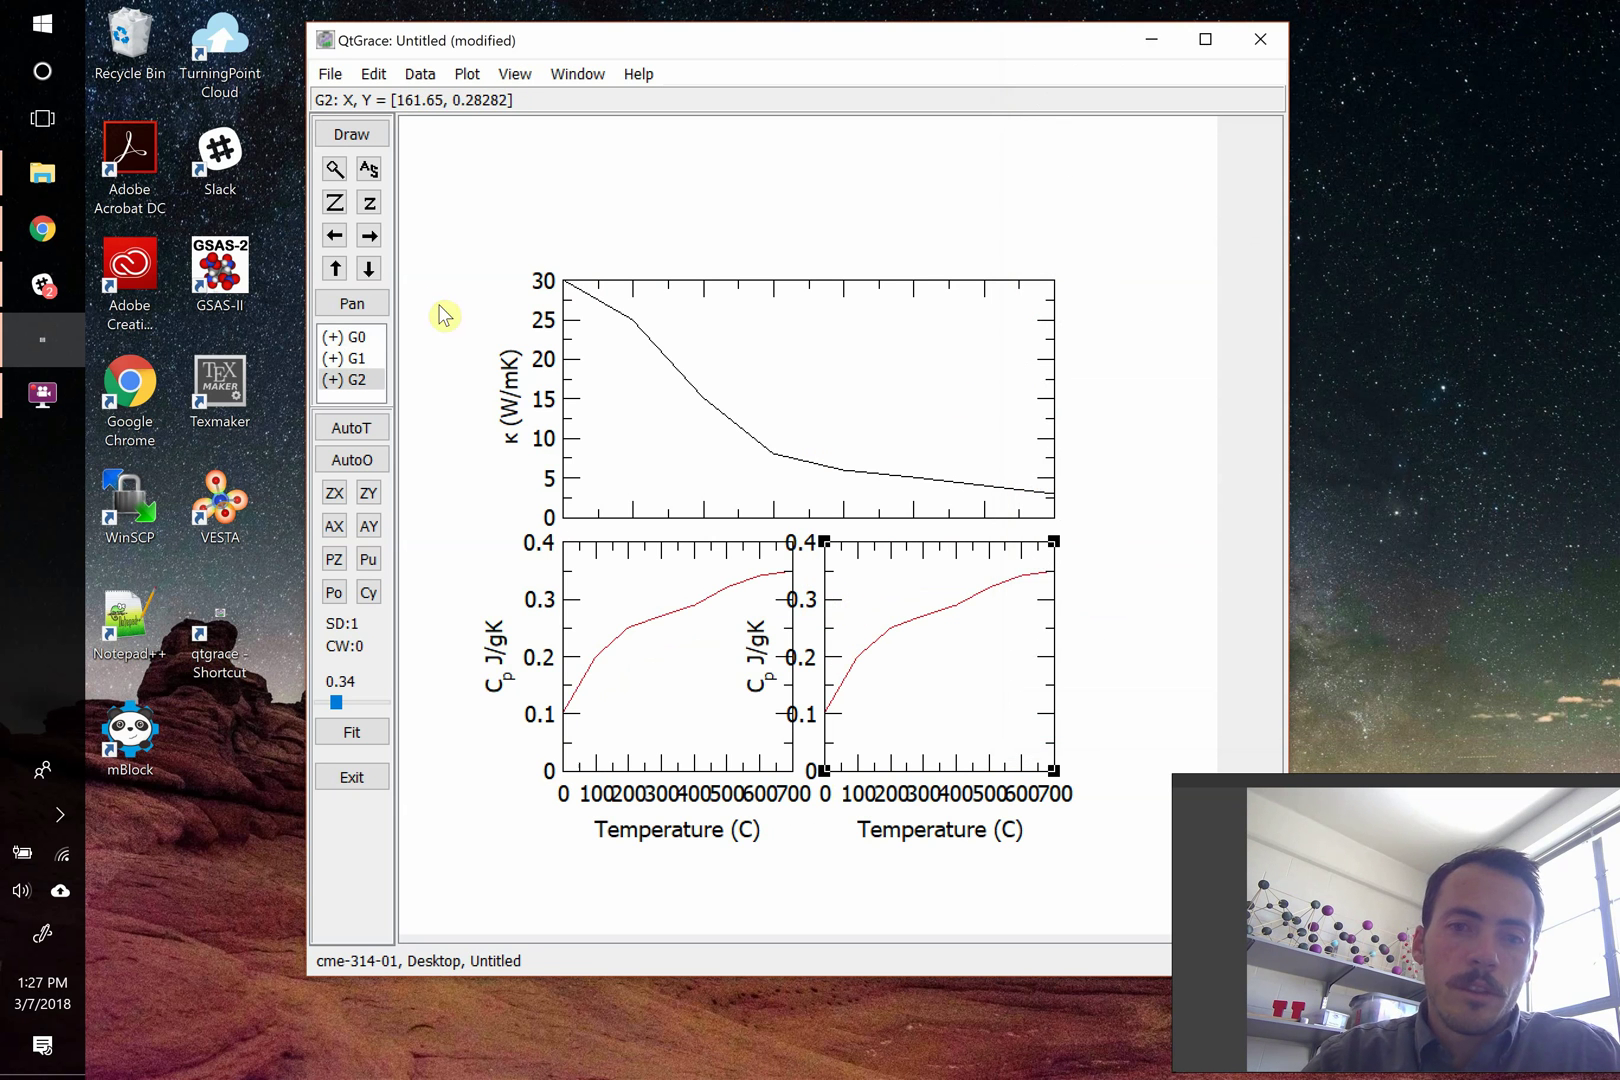
pyautogui.doubleClick(834, 598)
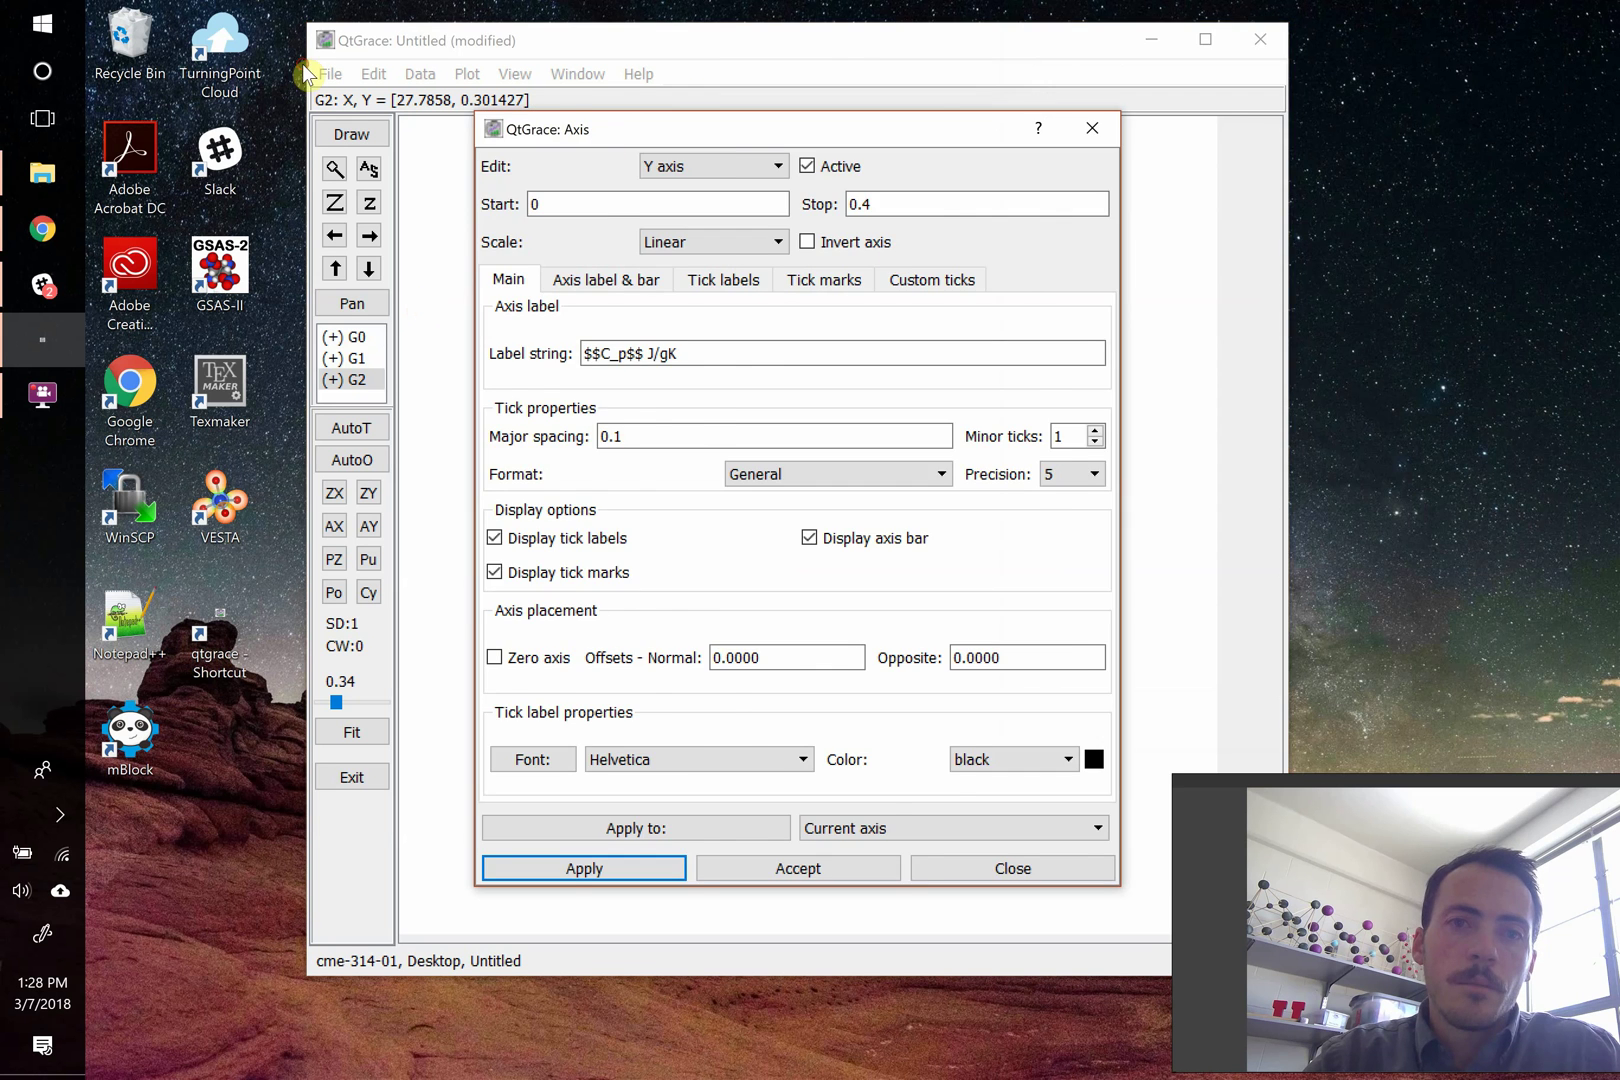
pyautogui.moveTo(630, 135); pyautogui.dragTo(1123, 51)
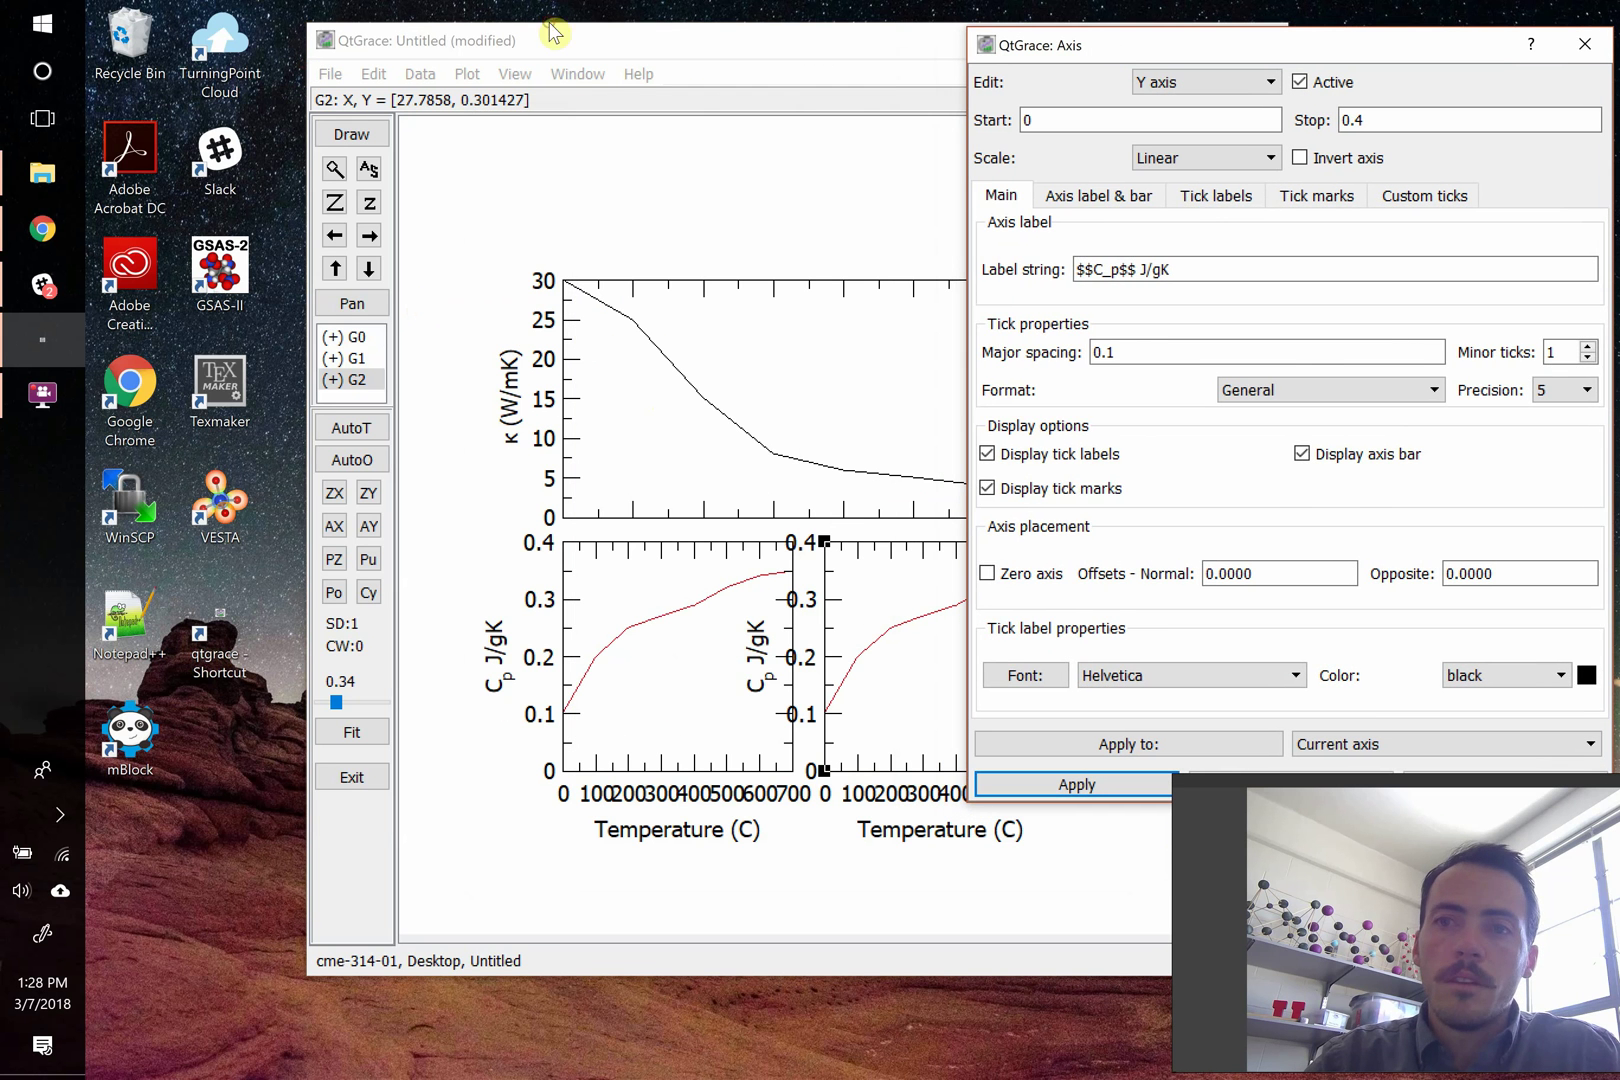
pyautogui.click(1200, 200)
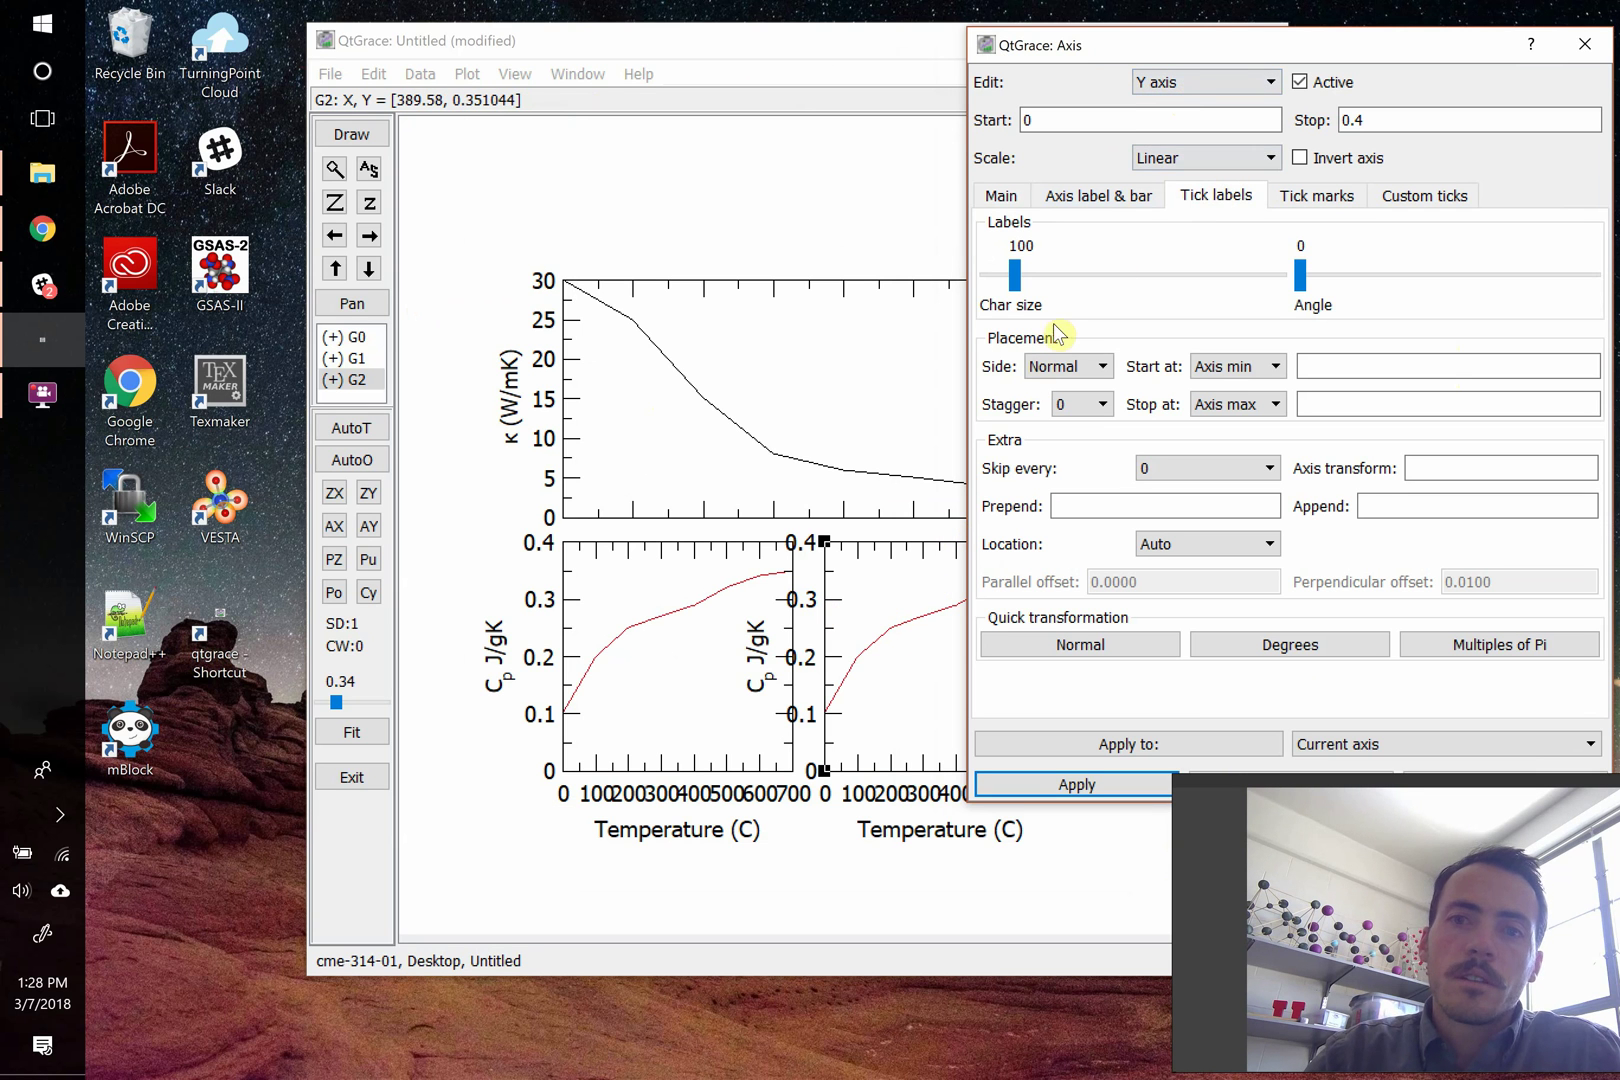
pyautogui.click(1060, 368)
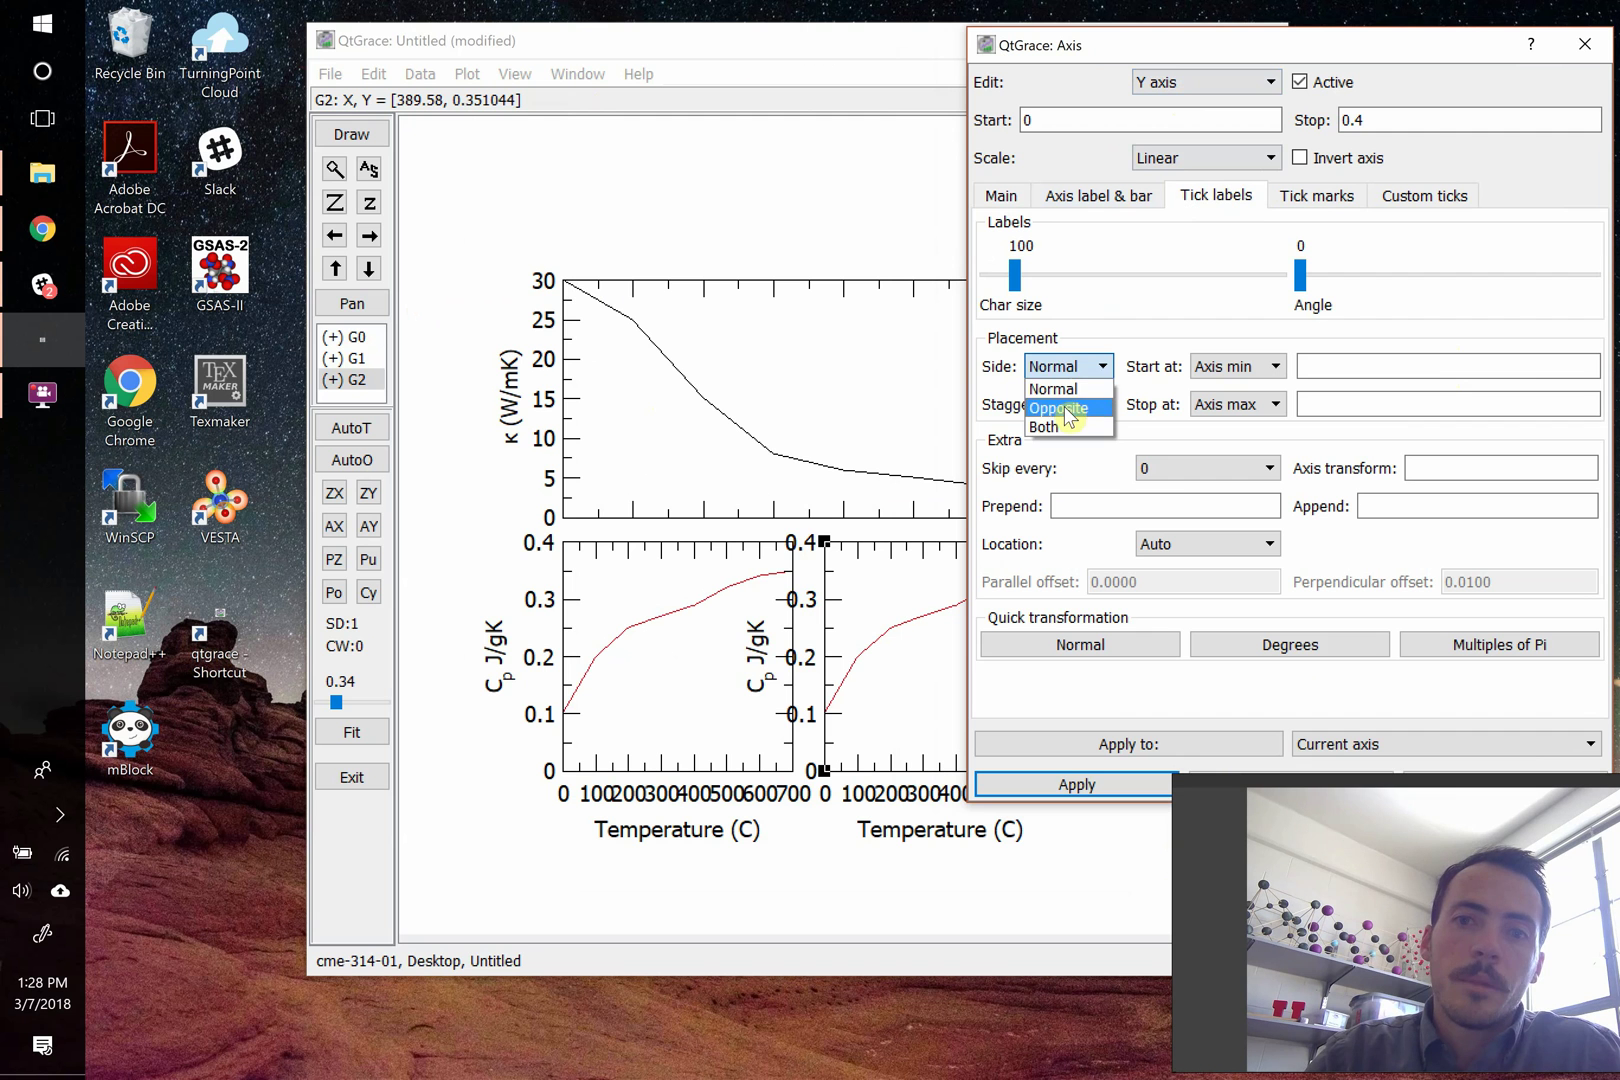
pyautogui.click(1064, 408)
pyautogui.click(1085, 782)
pyautogui.click(1584, 44)
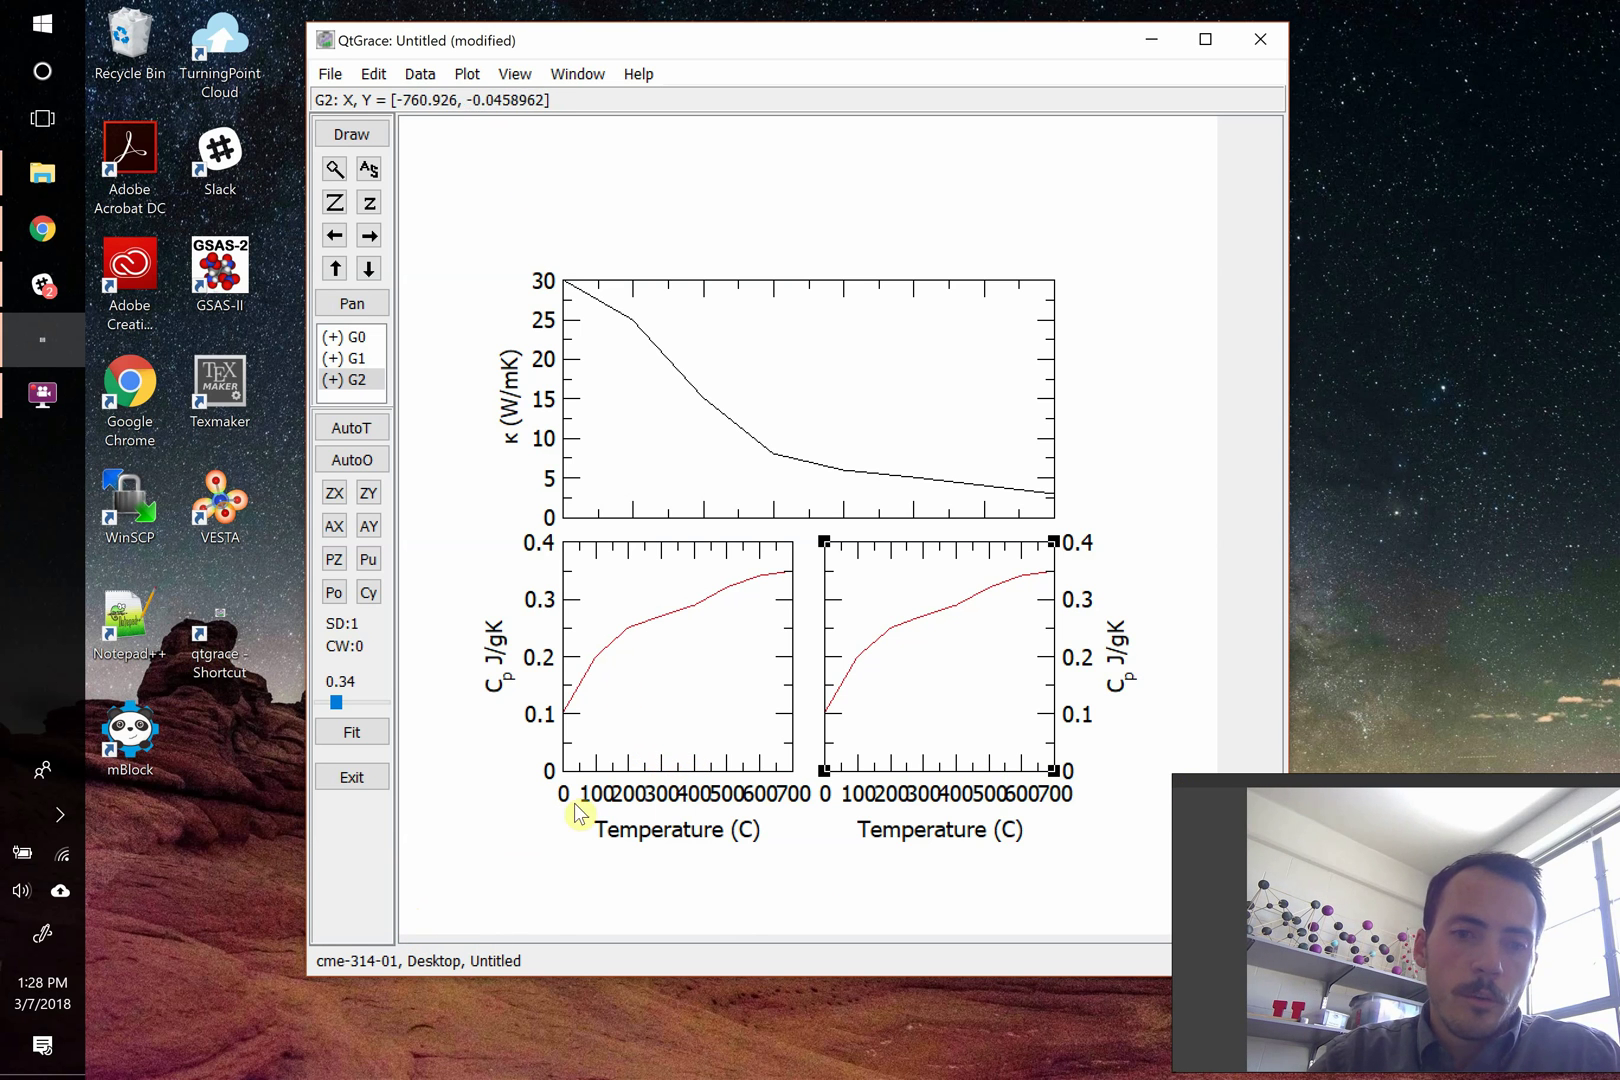
# - Set the left C_p panel's x-axis major spacing to 200 and apply
pyautogui.doubleClick(649, 768)
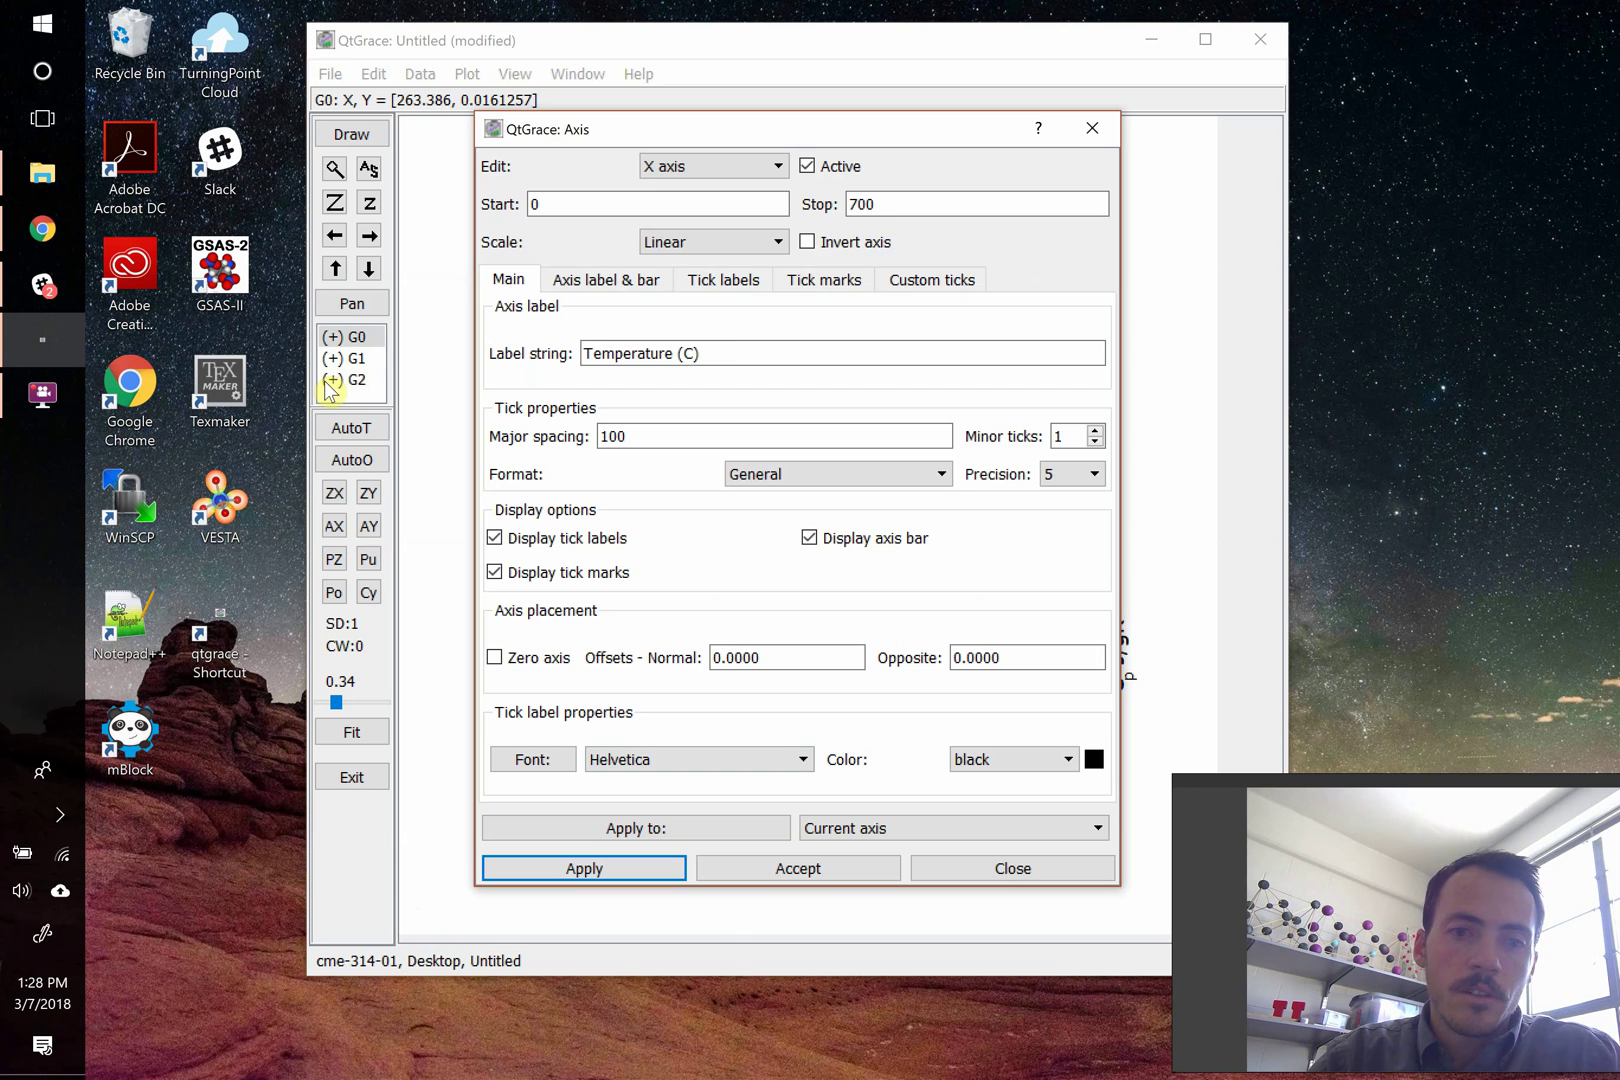
pyautogui.moveTo(701, 128); pyautogui.dragTo(1185, 110)
pyautogui.moveTo(1187, 403); pyautogui.dragTo(1028, 400)
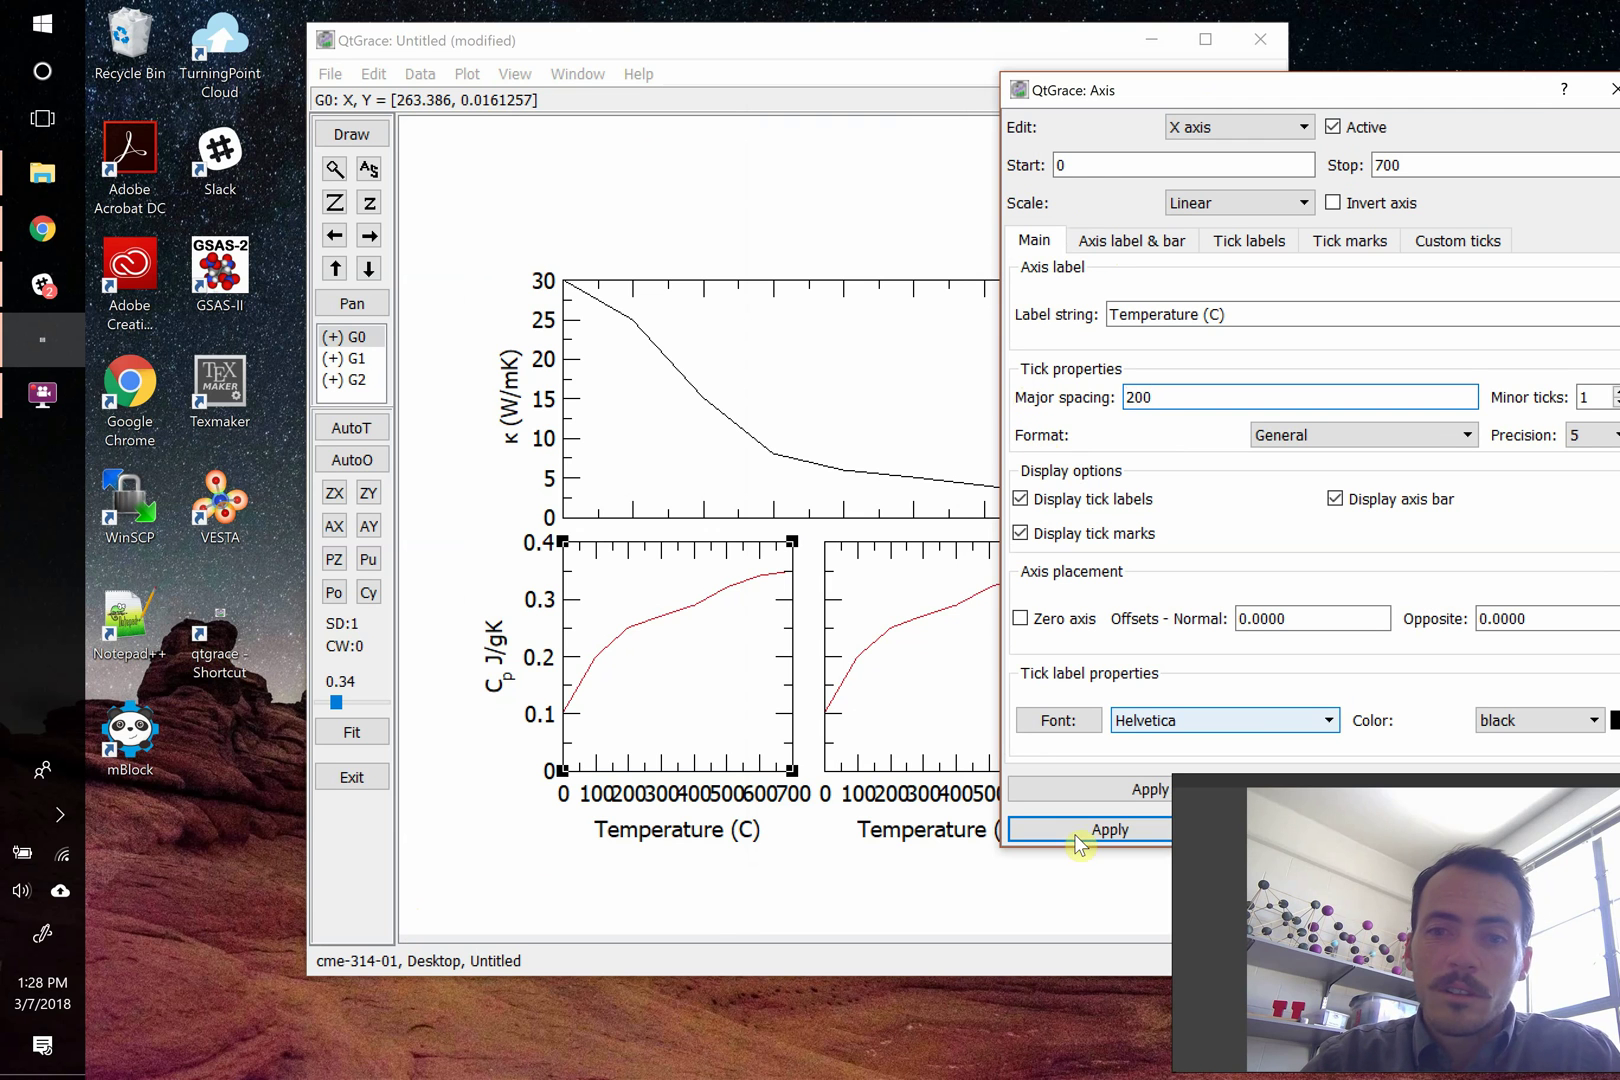
pyautogui.click(1105, 829)
# - Set G2's x-axis major spacing to 200, apply, and close the Axis dialog
pyautogui.click(903, 694)
pyautogui.doubleClick(1193, 397)
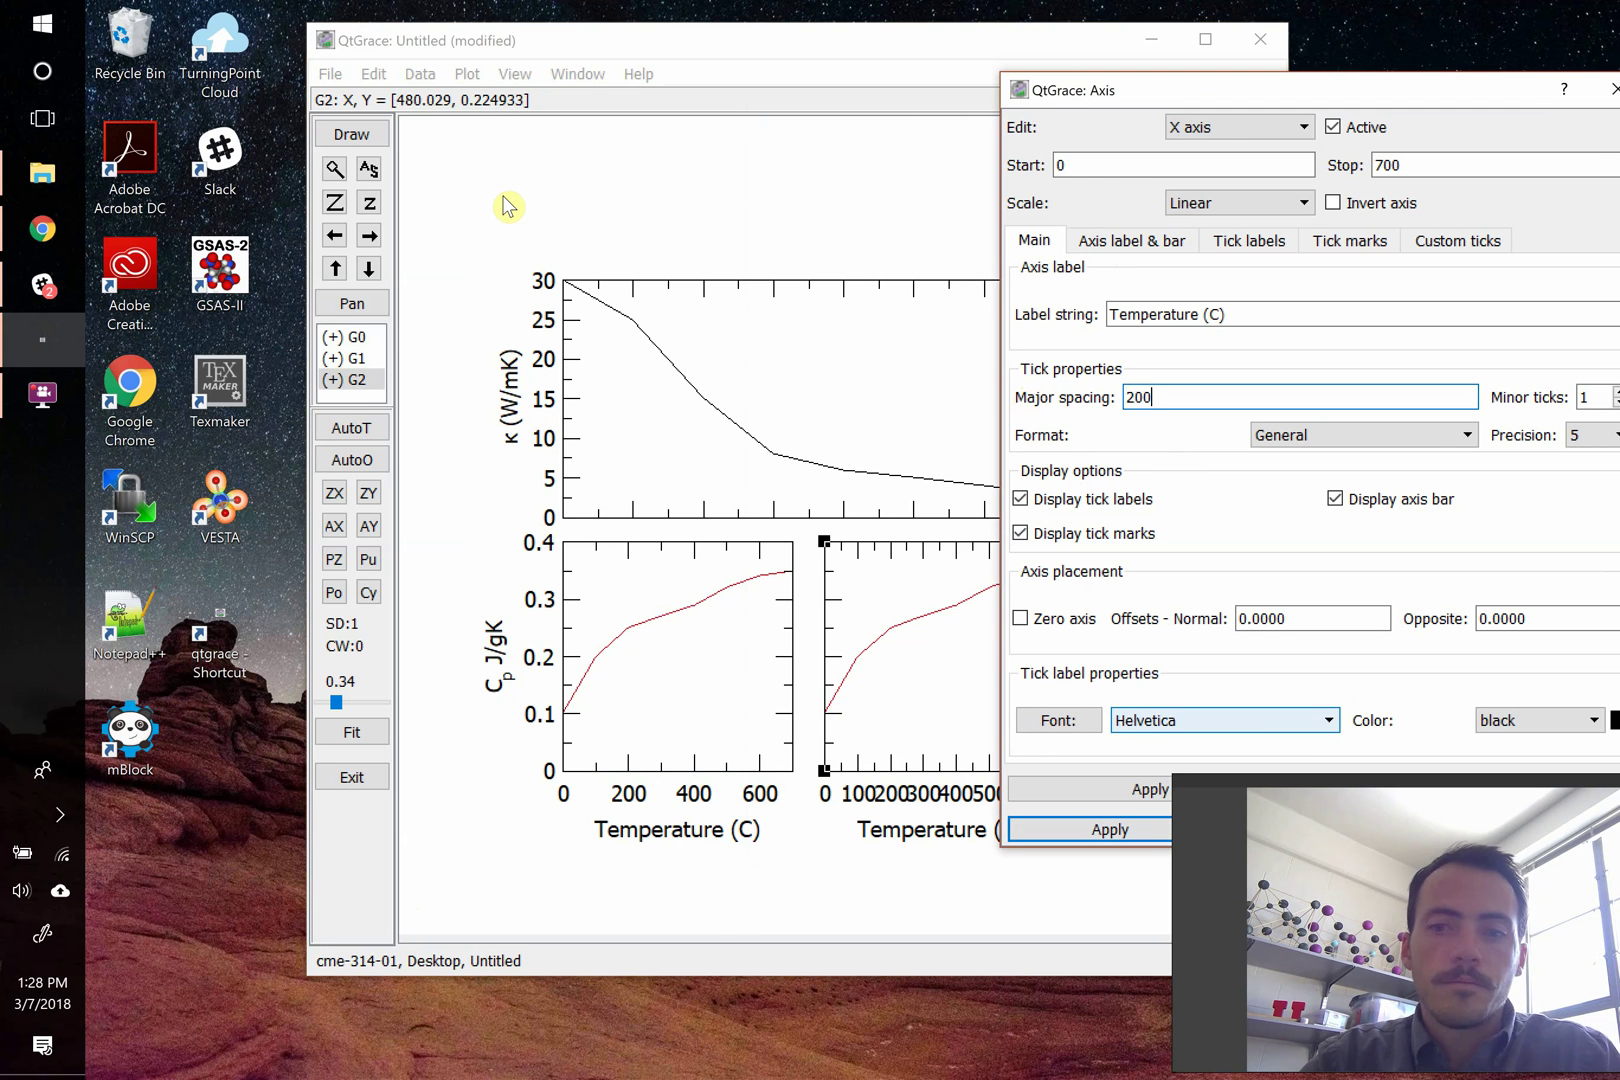
pyautogui.write('200')
pyautogui.click(1110, 829)
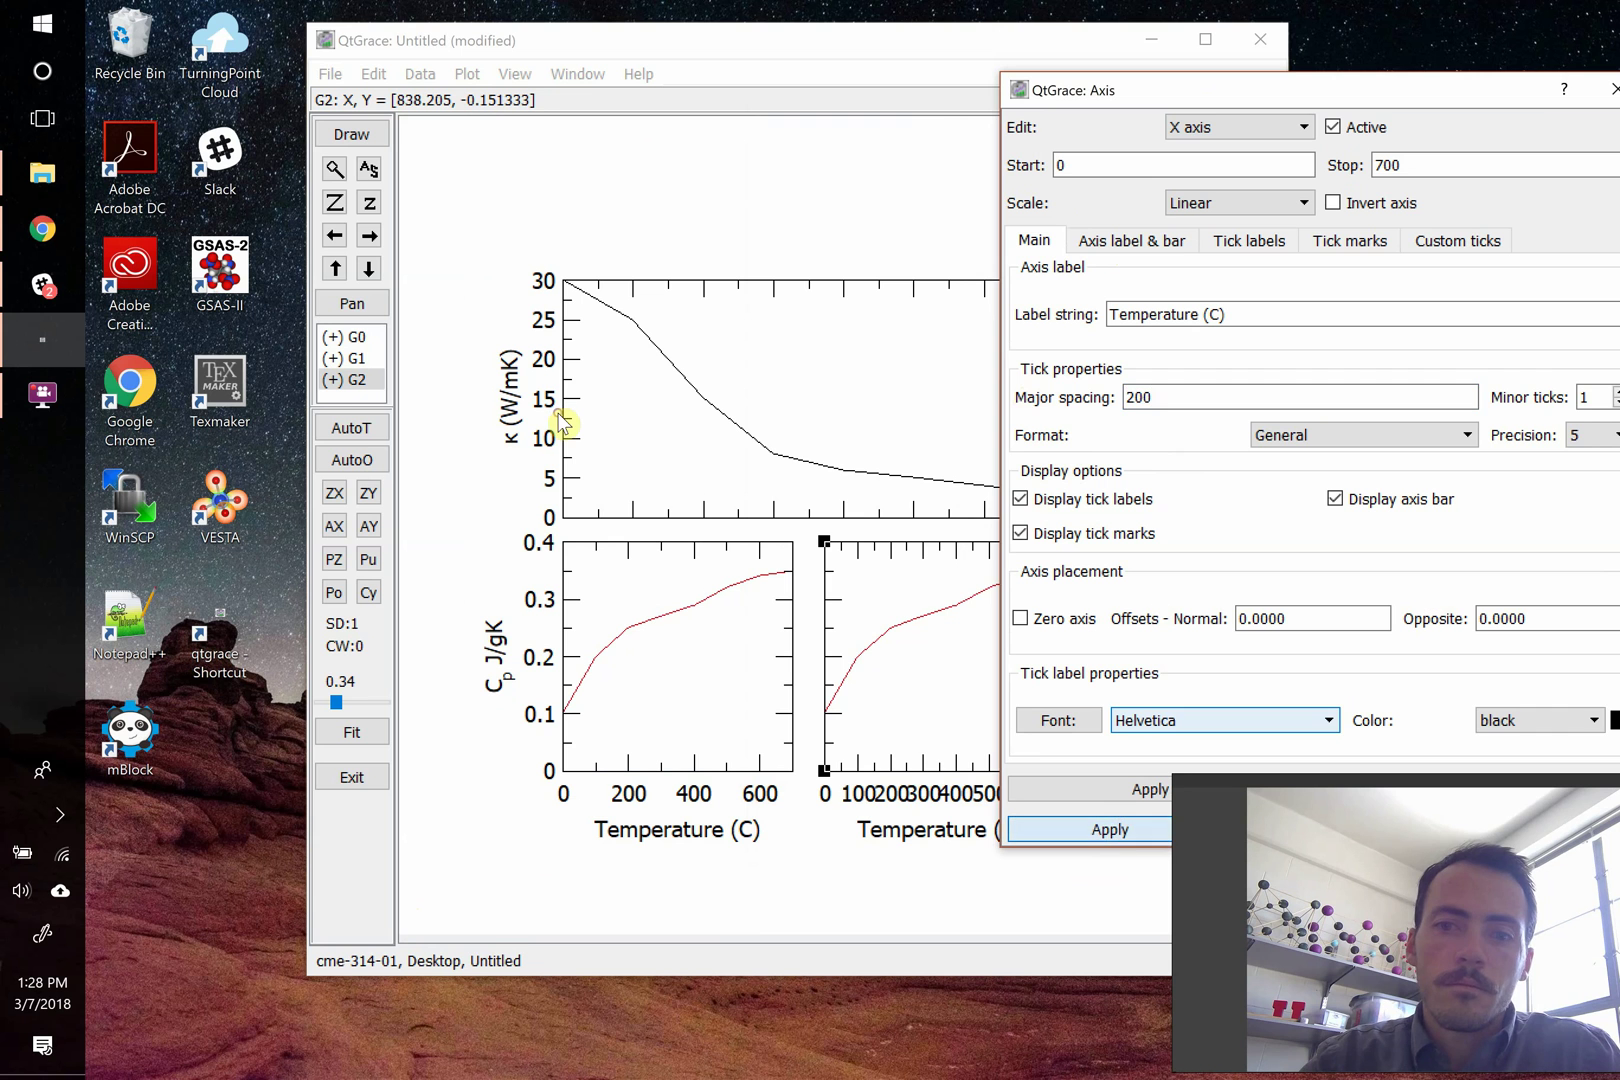
pyautogui.click(1095, 826)
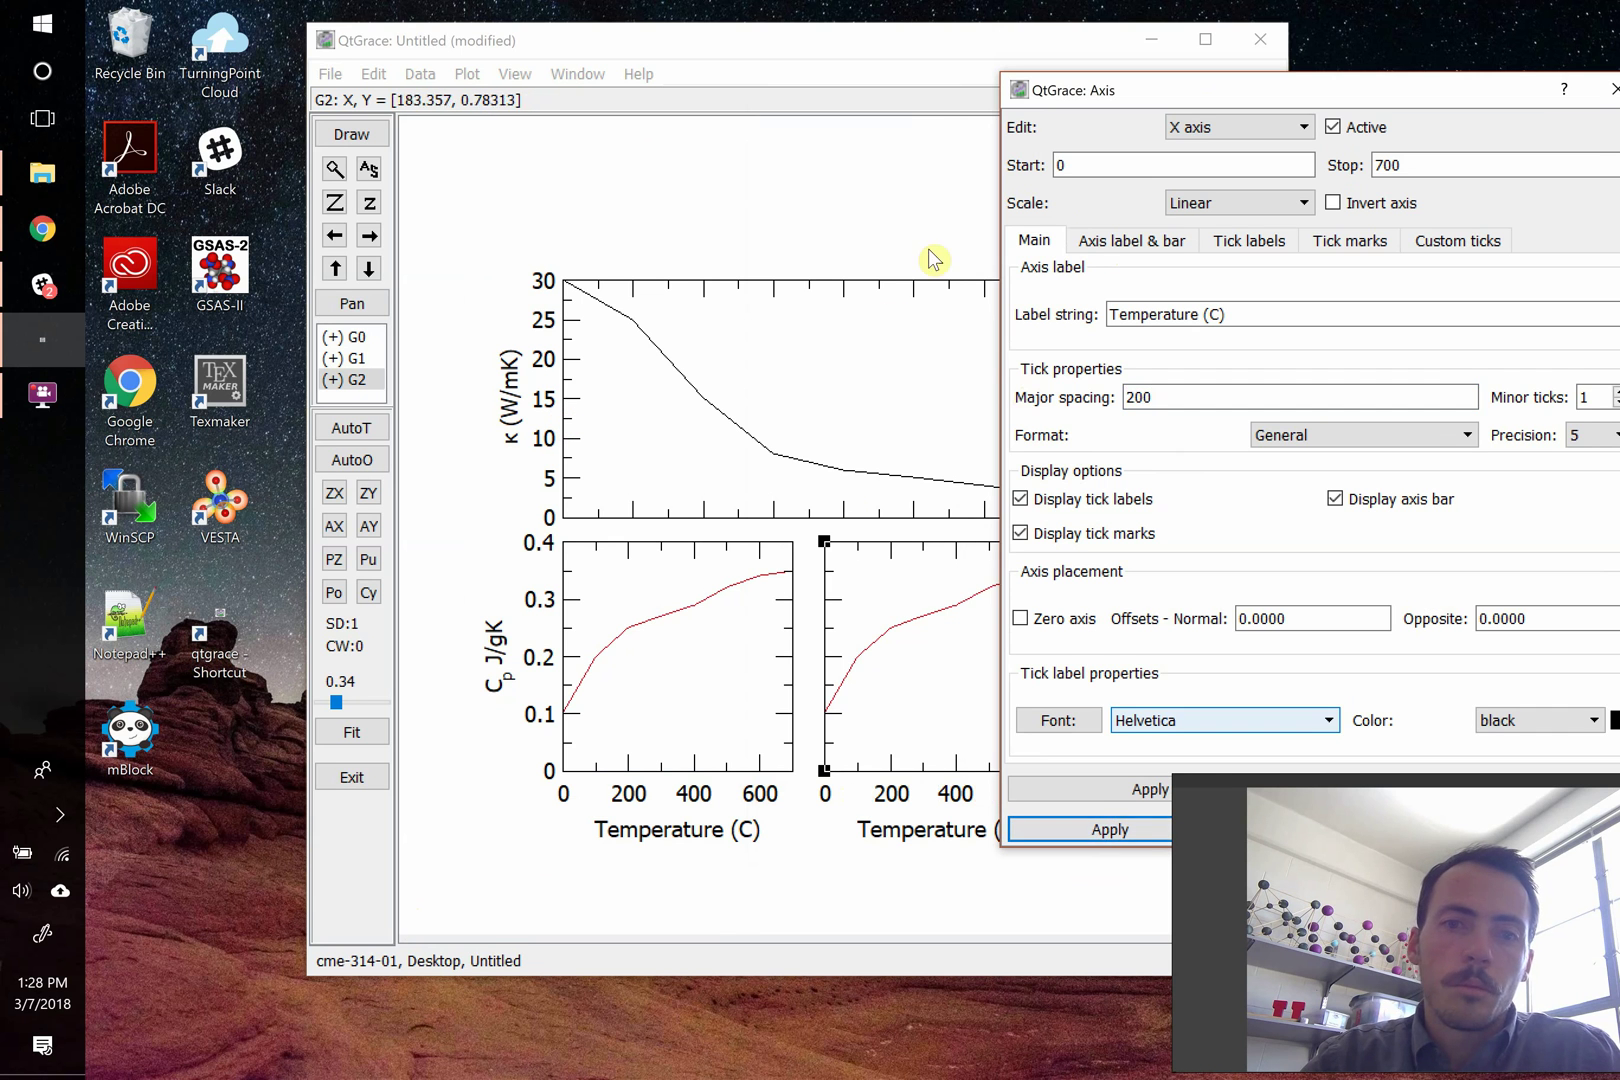
pyautogui.click(1614, 89)
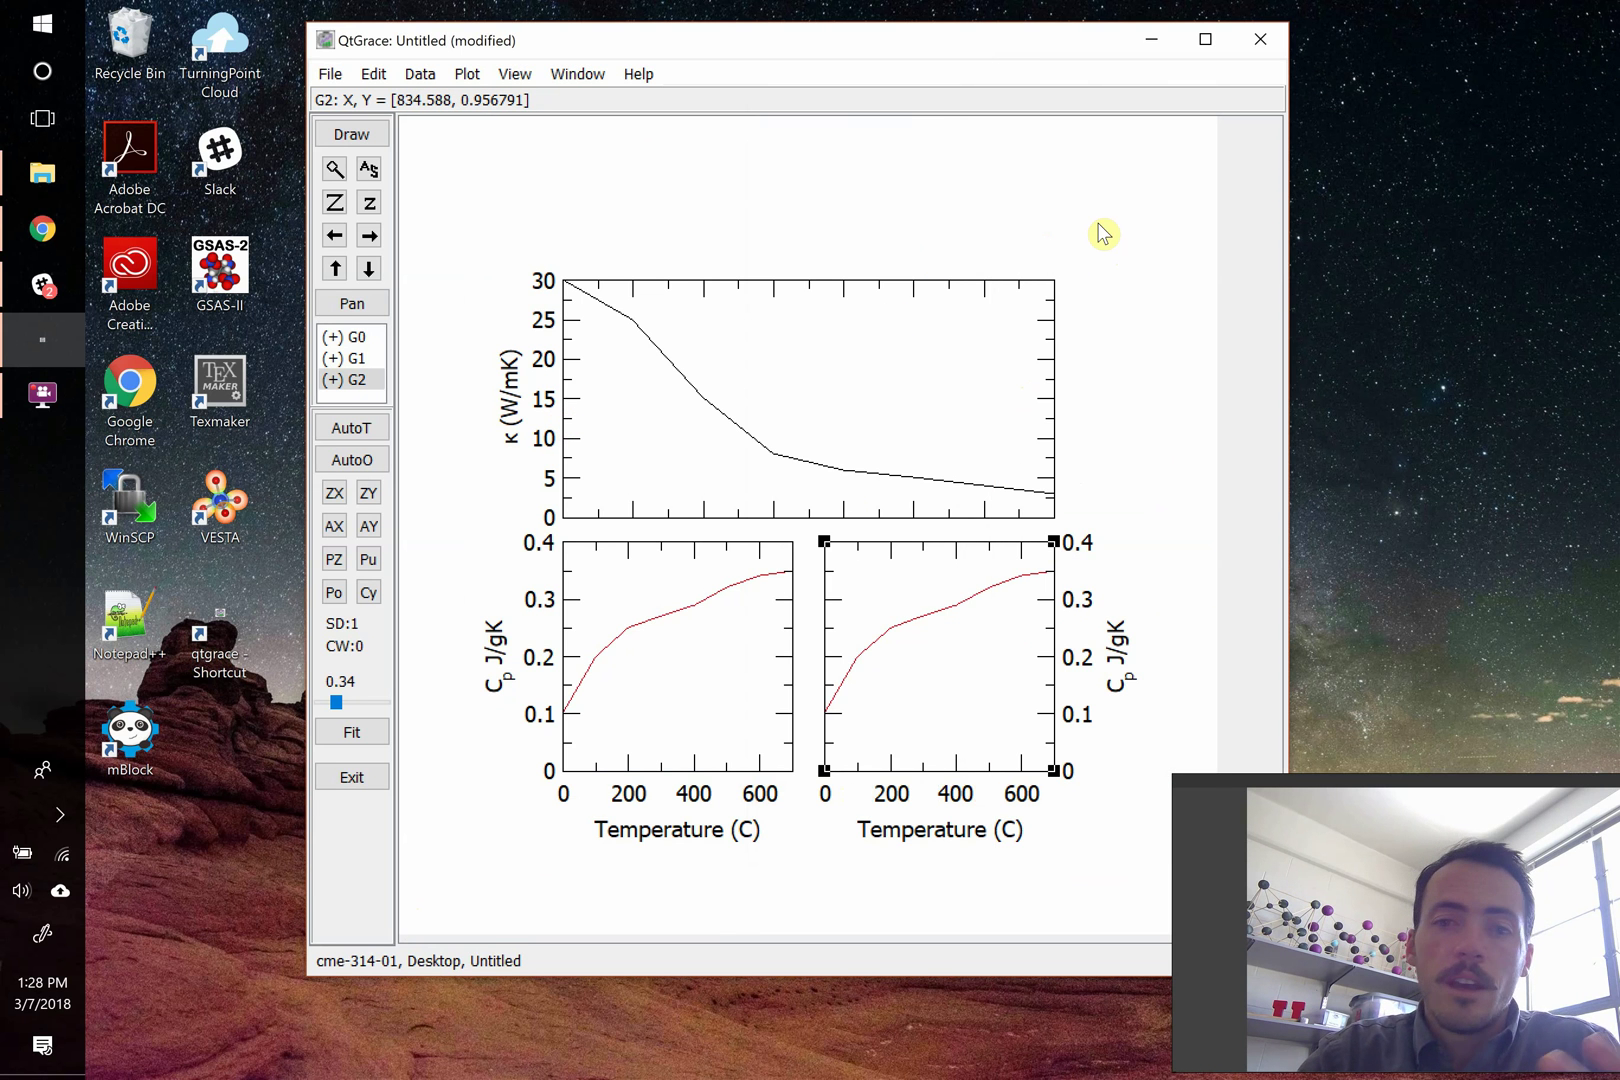